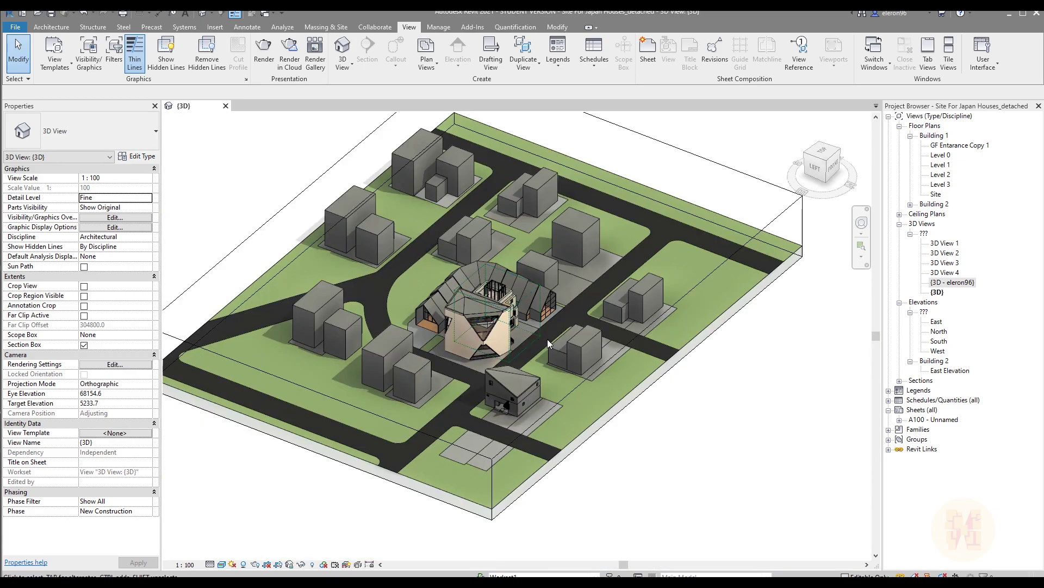
Open the Site floor plan of Building 1 and turn off the Reveal Hidden Elements mode
{"action": "scroll", "coordinate": [547, 339], "scroll_direction": "up", "scroll_amount": 3}
{"action": "middle_click_drag", "start_coordinate": [583, 346], "coordinate": [611, 337], "text": "shift"}
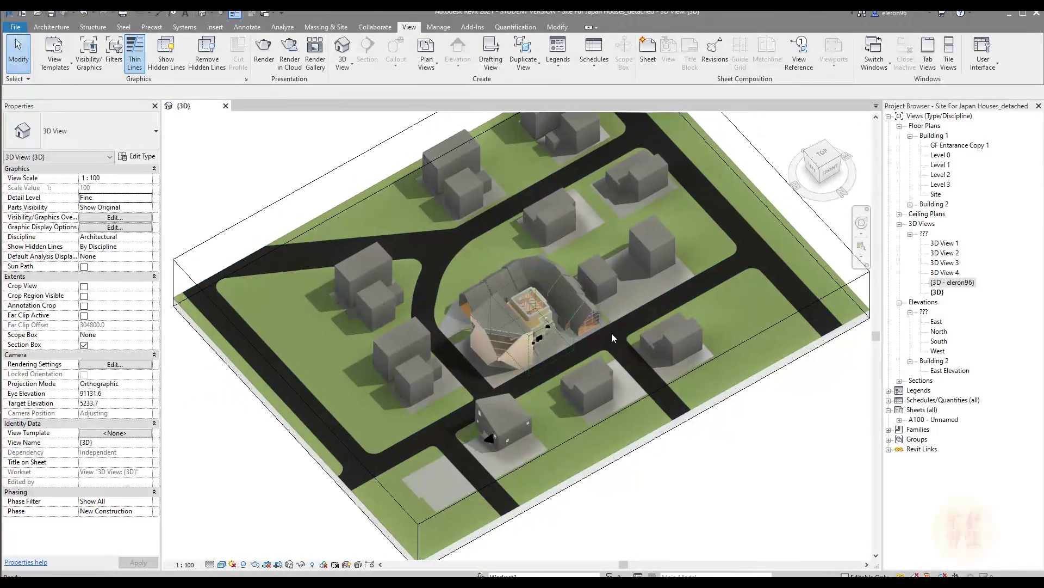
{"action": "scroll", "coordinate": [681, 296], "scroll_direction": "up", "scroll_amount": 2}
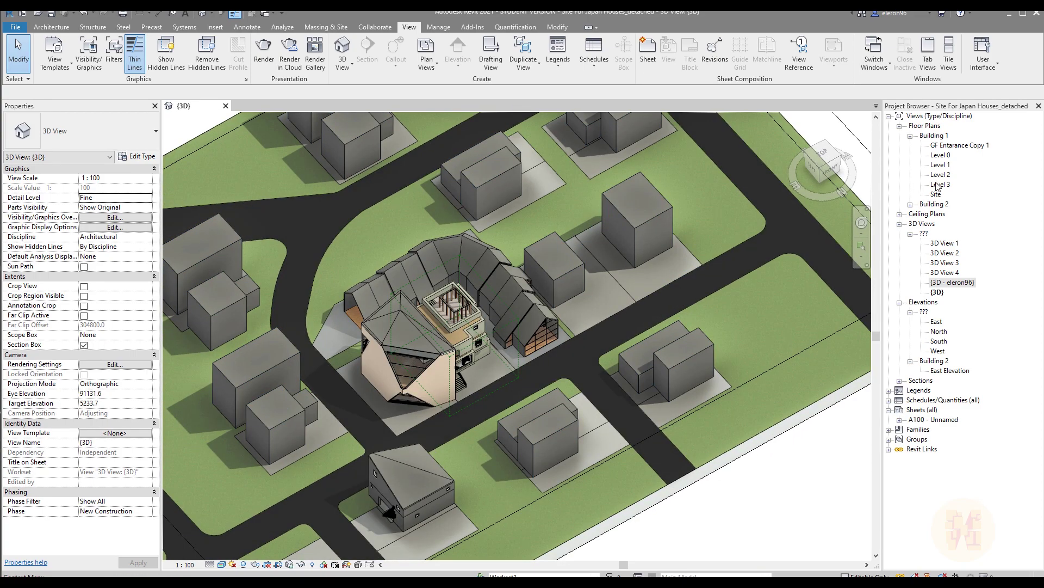
{"action": "double_click", "coordinate": [936, 192]}
{"action": "scroll", "coordinate": [546, 337], "scroll_direction": "up", "scroll_amount": 2}
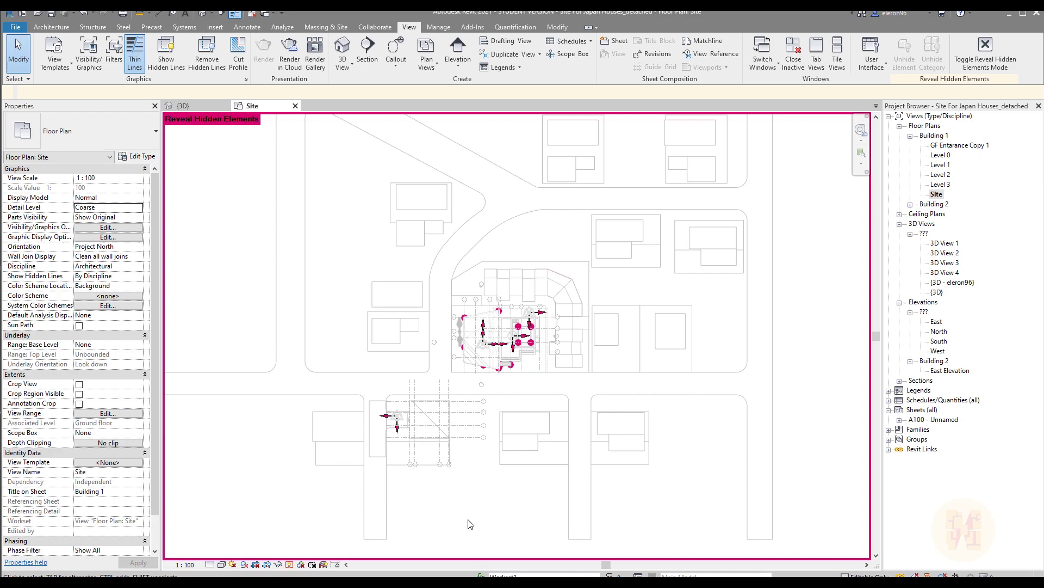
{"action": "left_click", "coordinate": [290, 565]}
{"action": "scroll", "coordinate": [694, 336], "scroll_direction": "up", "scroll_amount": 4}
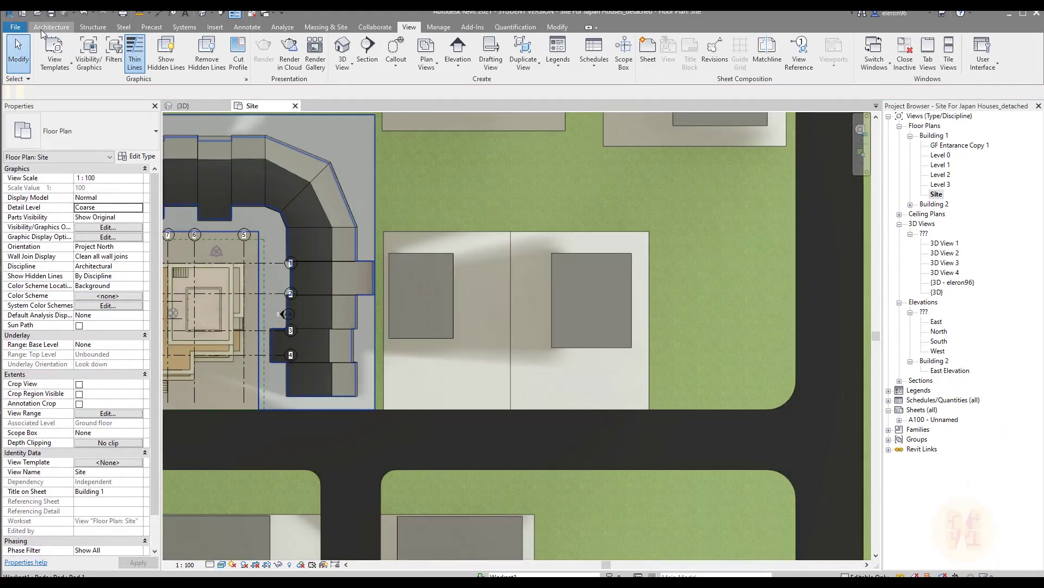
Open the project Tiny House.rvt from the 11-Tiny House folder inside 01-Full Buildings
{"action": "left_click", "coordinate": [18, 27]}
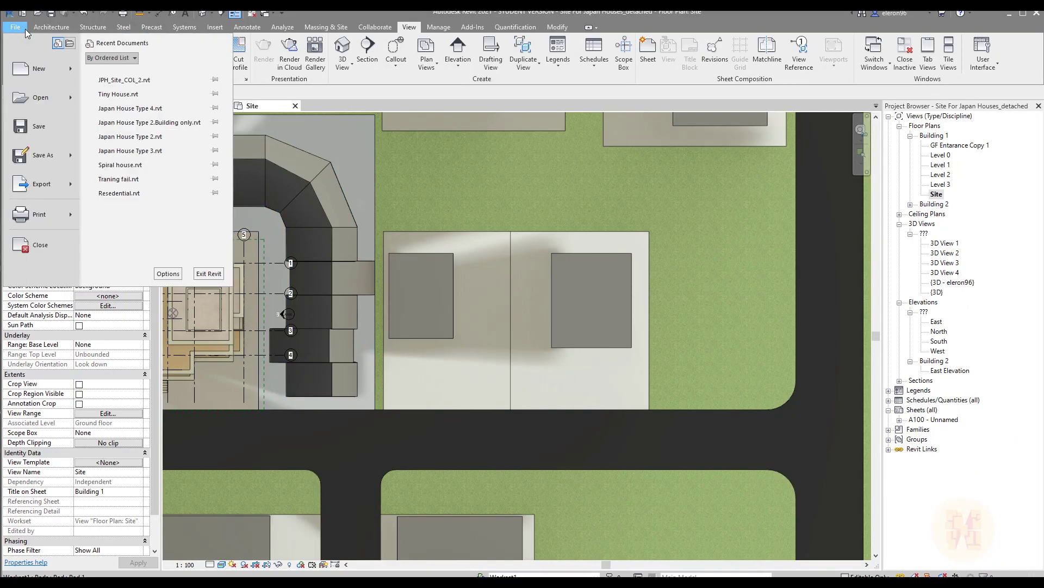
{"action": "mouse_move", "coordinate": [74, 99]}
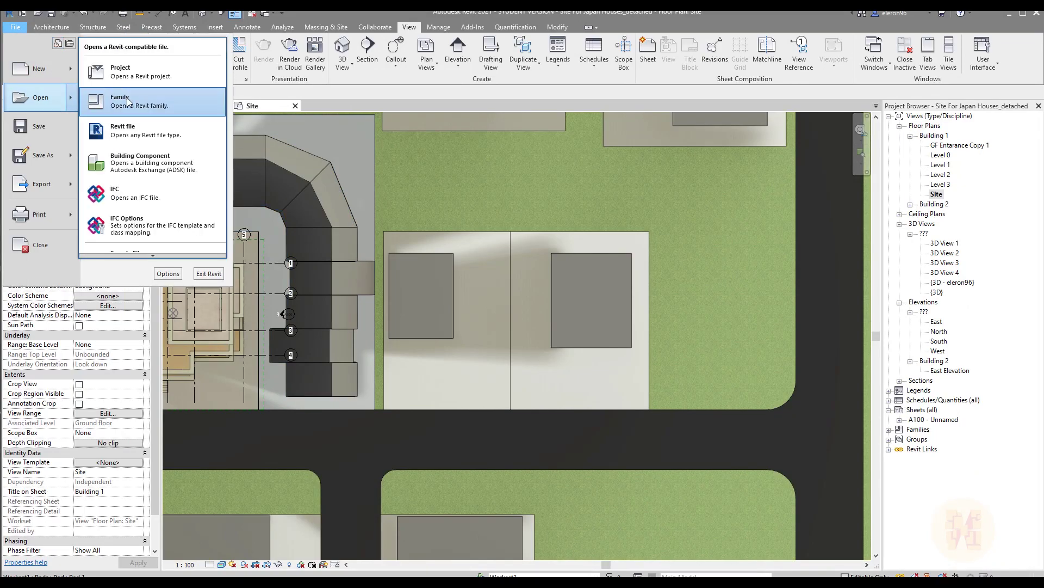
{"action": "left_click", "coordinate": [180, 69]}
{"action": "scroll", "coordinate": [269, 348], "scroll_direction": "down", "scroll_amount": 5}
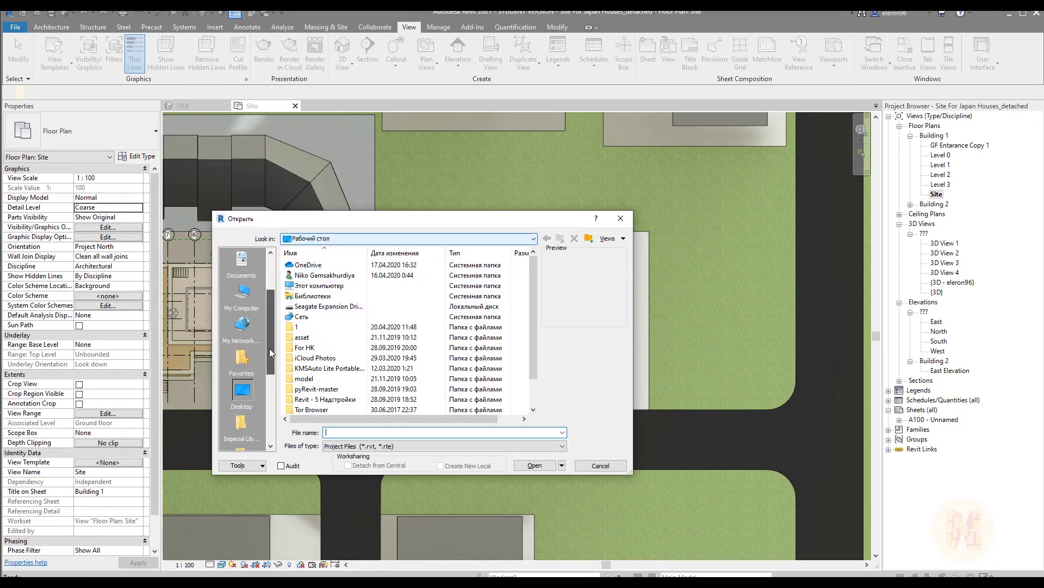
{"action": "scroll", "coordinate": [244, 381], "scroll_direction": "up", "scroll_amount": 5}
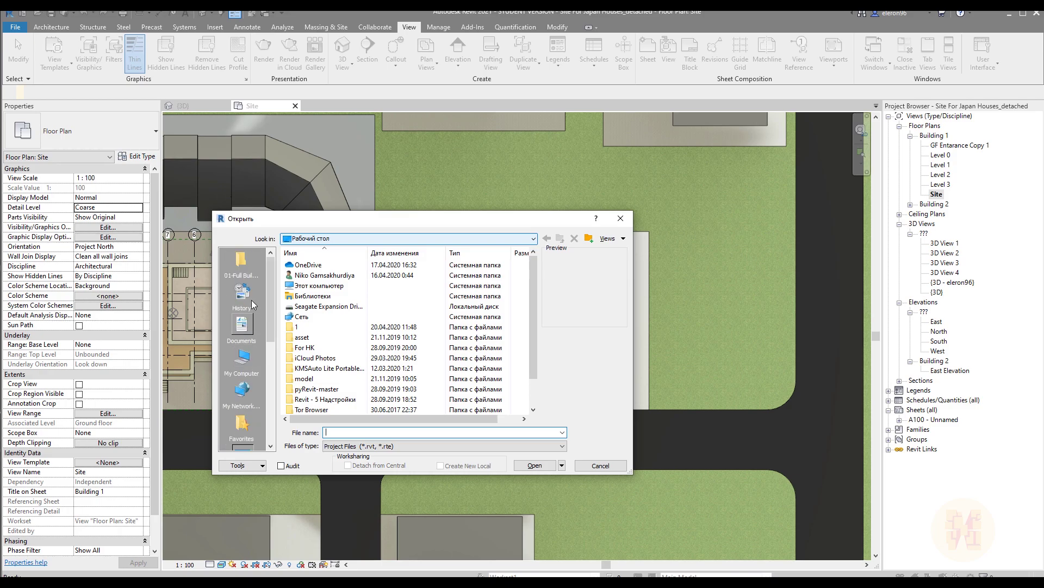
{"action": "left_click", "coordinate": [242, 261]}
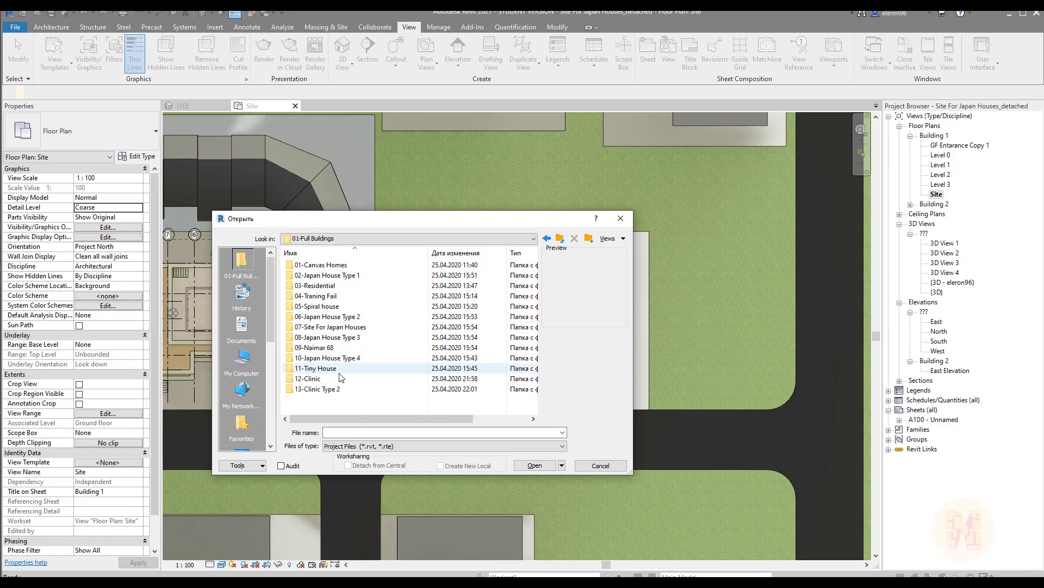
{"action": "double_click", "coordinate": [339, 373]}
{"action": "left_click", "coordinate": [318, 266]}
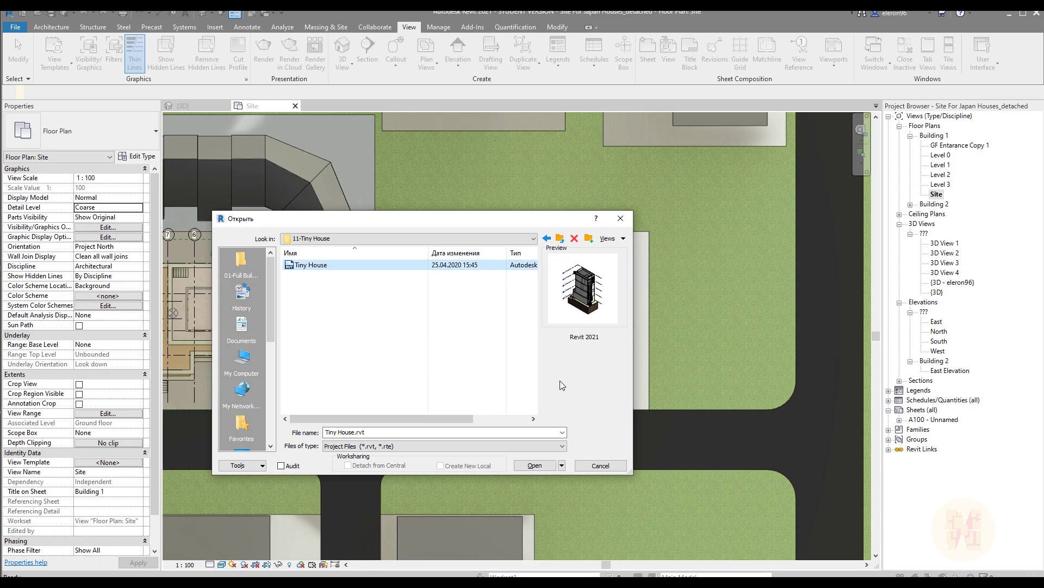
{"action": "left_click", "coordinate": [535, 465]}
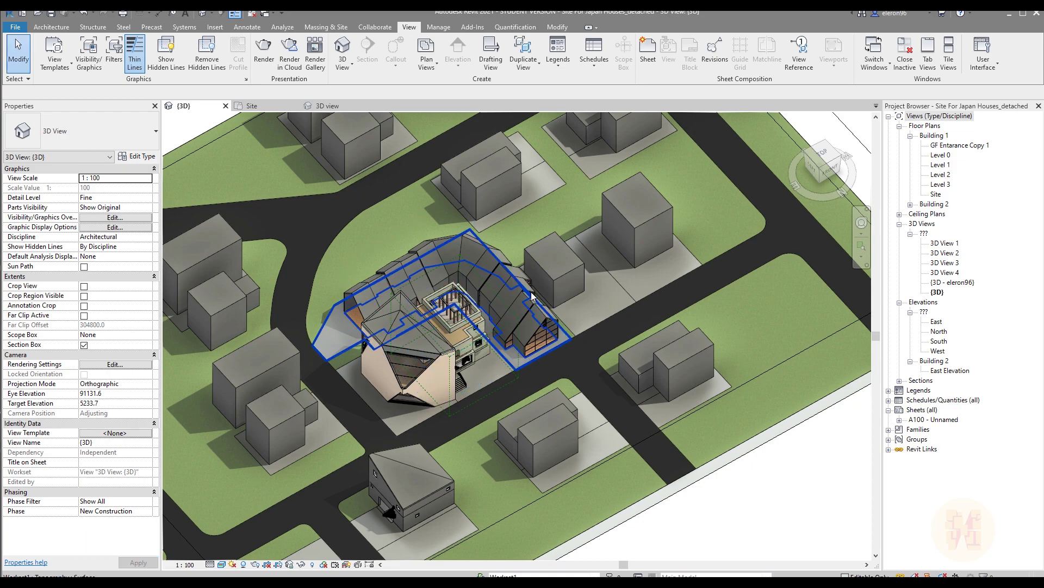
Return to the Site floor plan and review the linked Revit models in Manage Links
{"action": "scroll", "coordinate": [531, 291], "scroll_direction": "up", "scroll_amount": 3}
{"action": "middle_click_drag", "start_coordinate": [531, 292], "coordinate": [457, 279]}
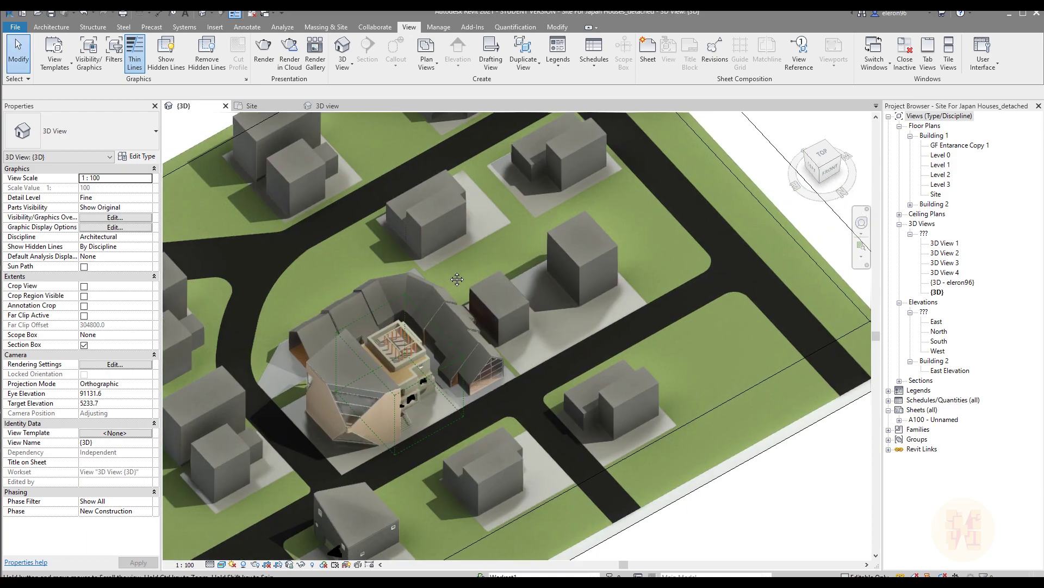
{"action": "left_click", "coordinate": [260, 104]}
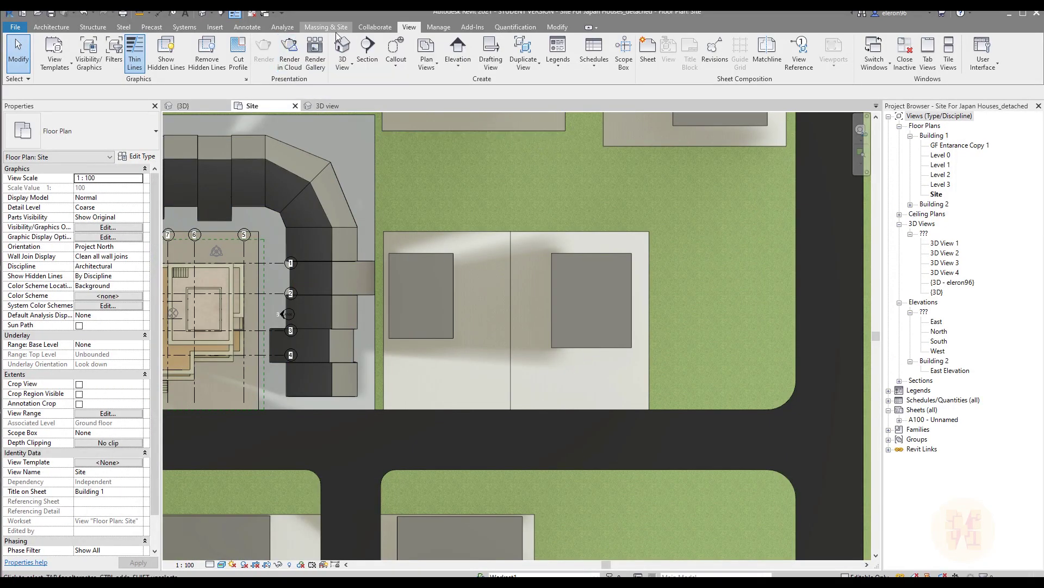
{"action": "left_click", "coordinate": [436, 27]}
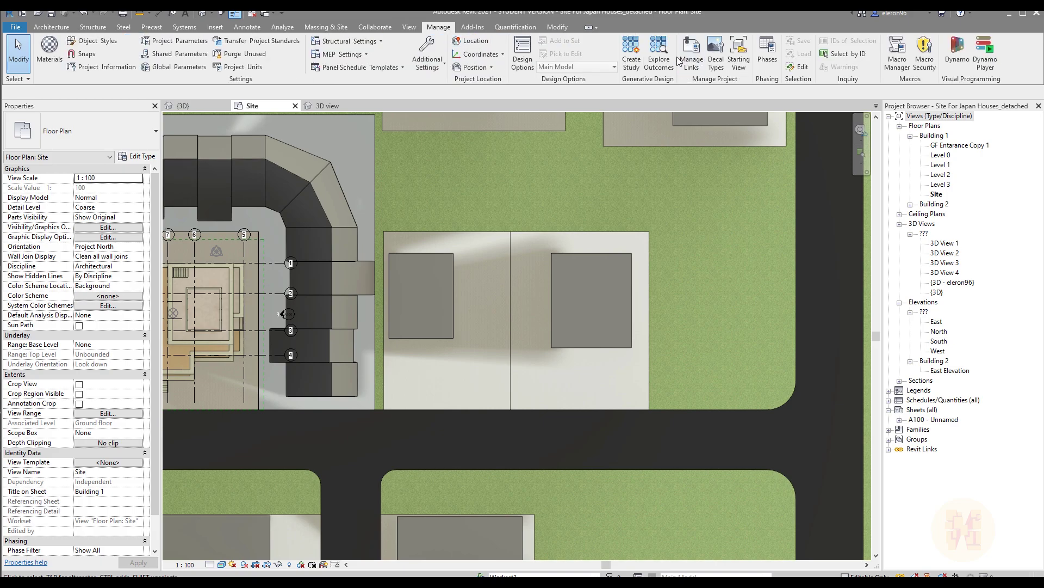
{"action": "left_click", "coordinate": [690, 54]}
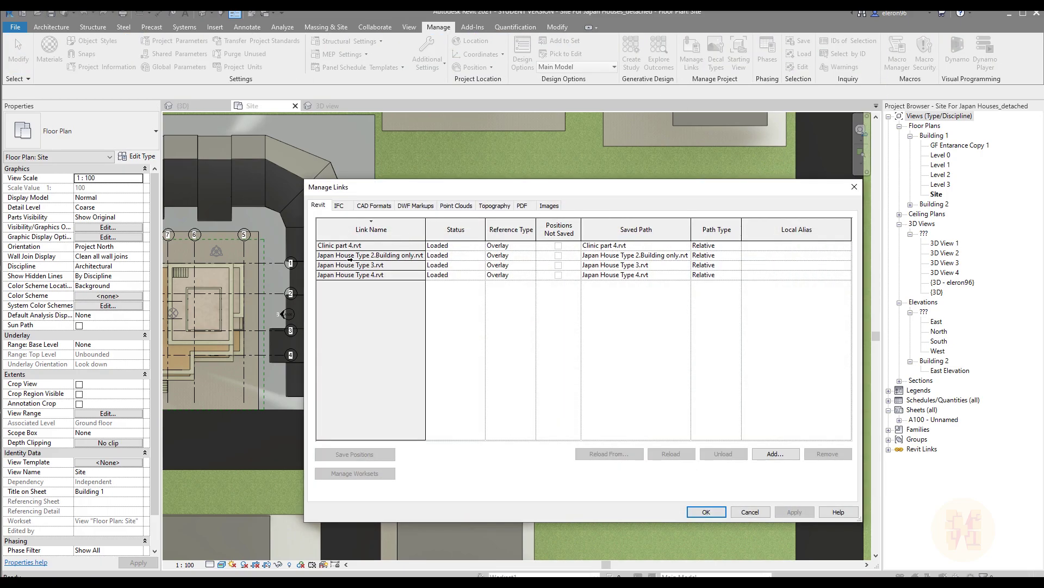
{"action": "left_click_drag", "start_coordinate": [350, 246], "coordinate": [351, 272]}
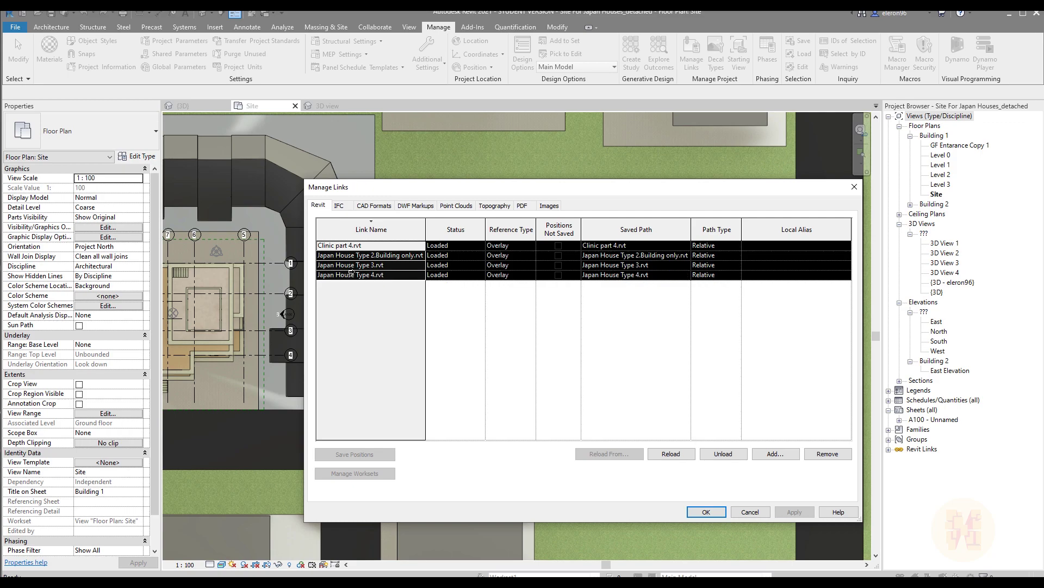
{"action": "left_click", "coordinate": [383, 309]}
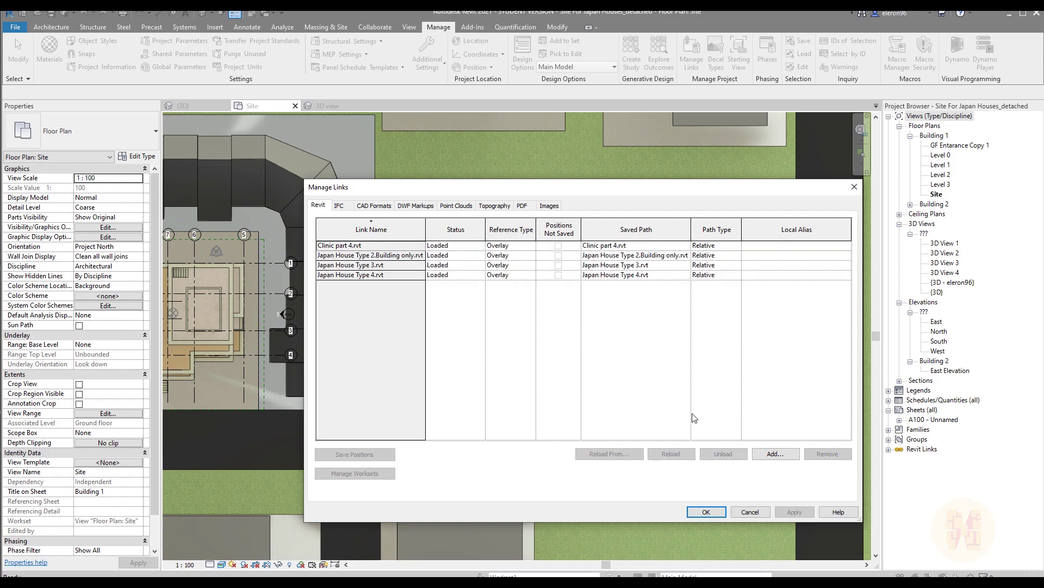
Try to add Tiny House.rvt as a Revit link to the site project while its own project is still open
{"action": "left_click", "coordinate": [774, 453]}
{"action": "left_click", "coordinate": [200, 239]}
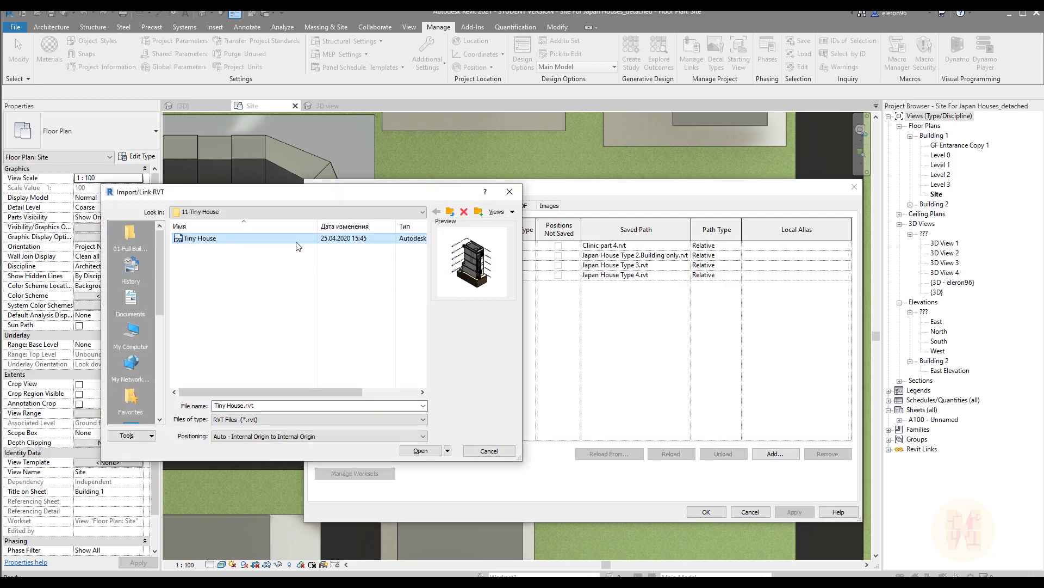
{"action": "left_click", "coordinate": [427, 455]}
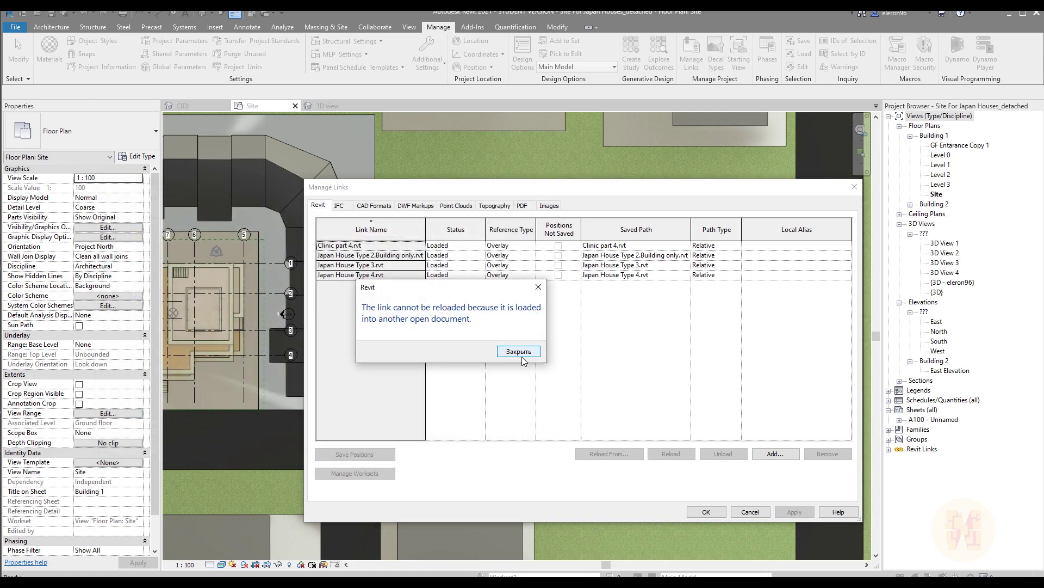
{"action": "left_click", "coordinate": [519, 351]}
{"action": "left_click", "coordinate": [775, 454]}
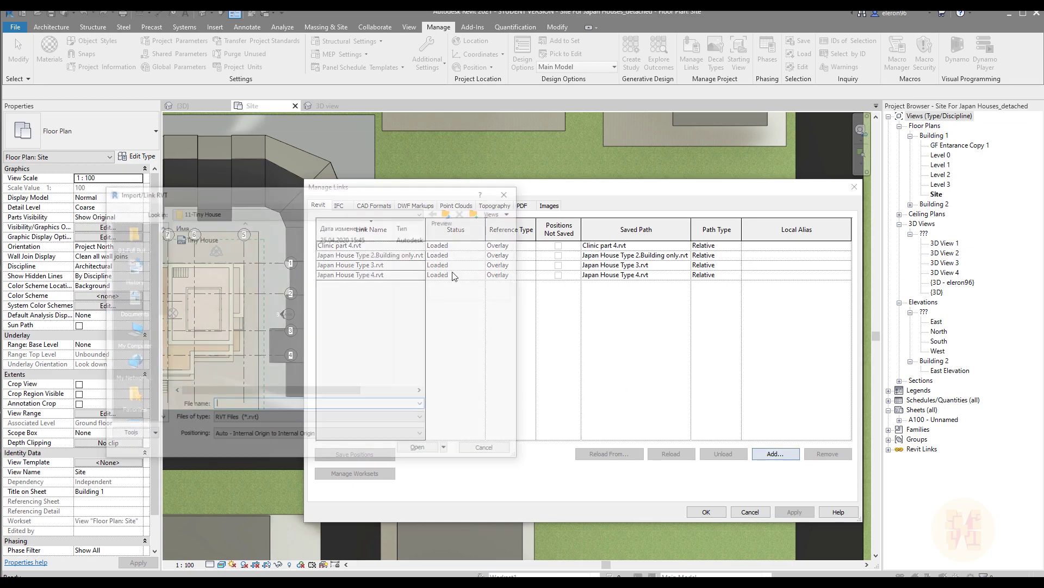
{"action": "left_click", "coordinate": [201, 240]}
{"action": "left_click", "coordinate": [417, 447]}
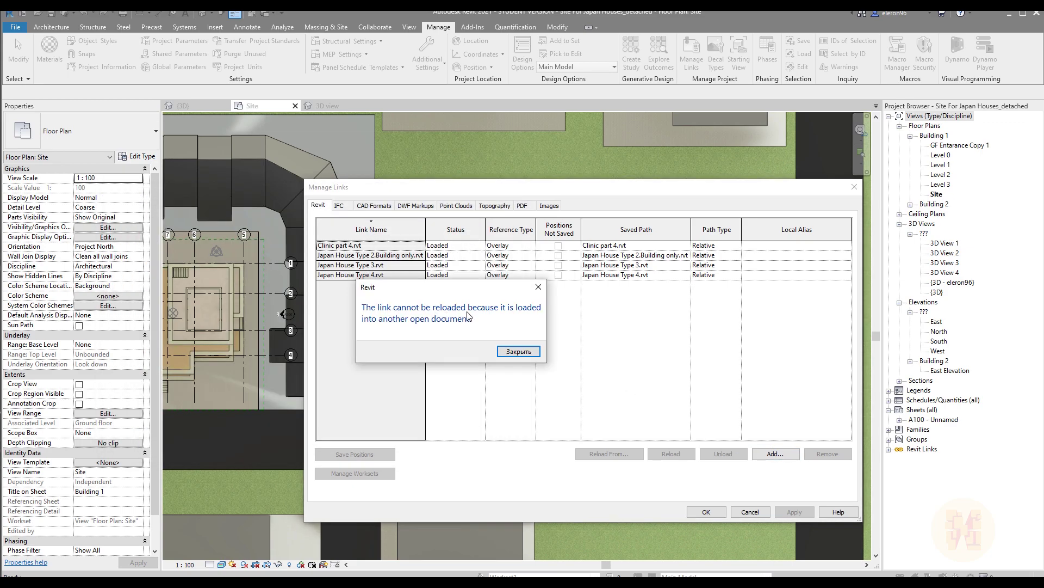
{"action": "left_click", "coordinate": [539, 287]}
{"action": "left_click", "coordinate": [854, 186]}
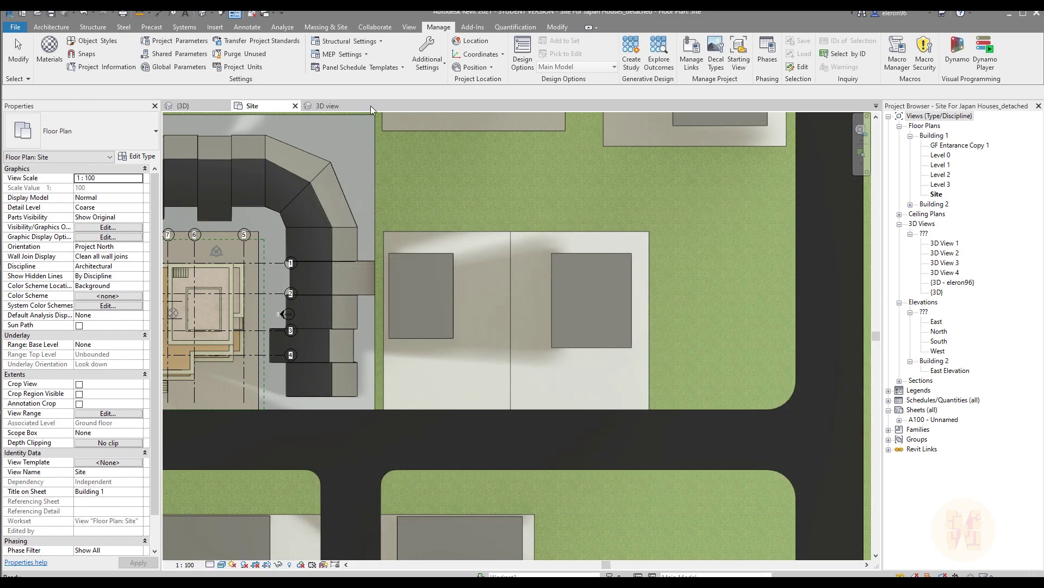
Close the Tiny House project and link Tiny House.rvt into the site project with Auto - Internal Origin to Internal Origin positioning
{"action": "left_click", "coordinate": [329, 105]}
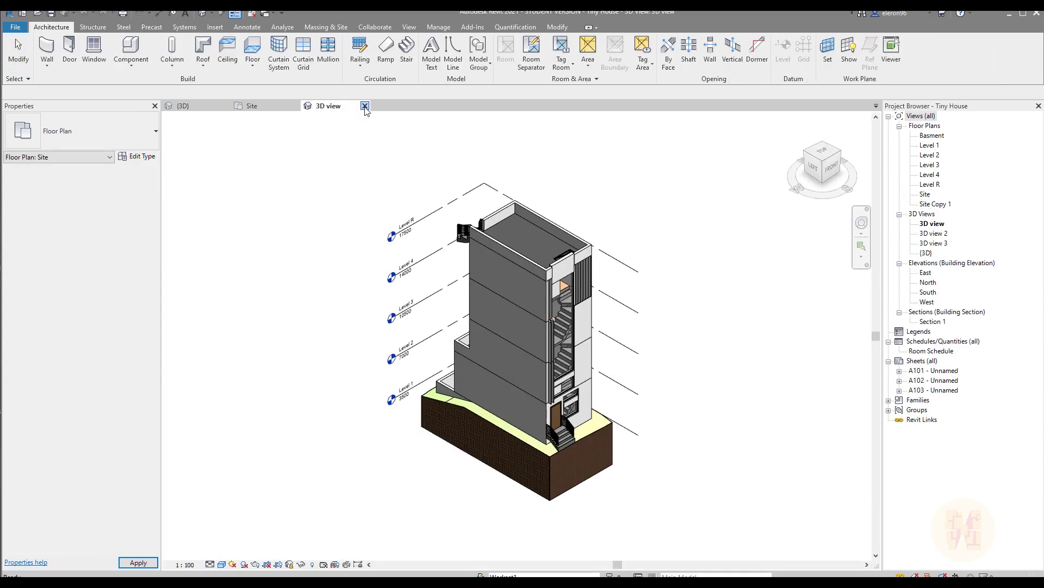
{"action": "left_click", "coordinate": [365, 106]}
{"action": "left_click", "coordinate": [681, 52]}
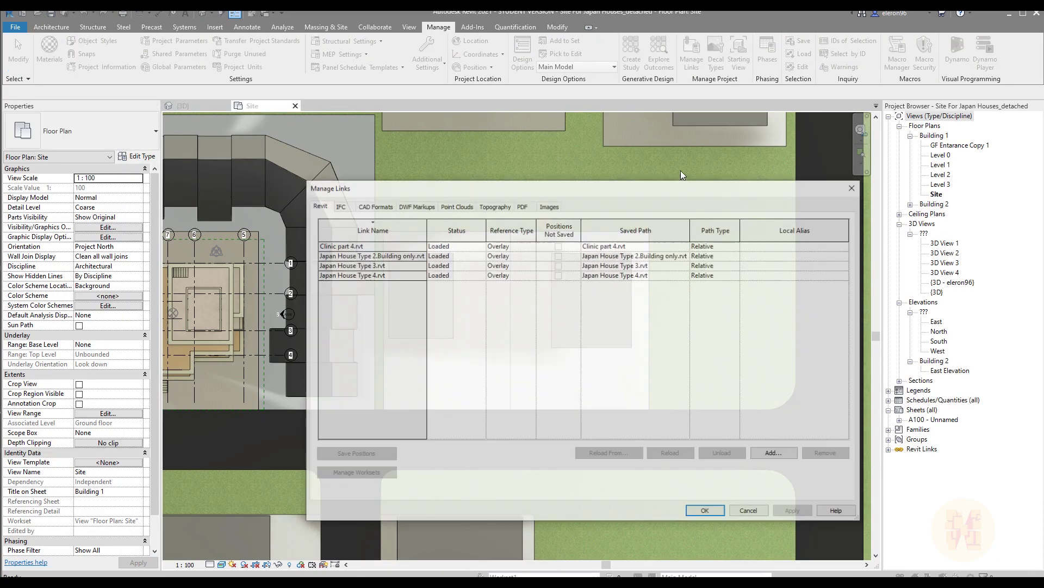
{"action": "left_click", "coordinate": [775, 451]}
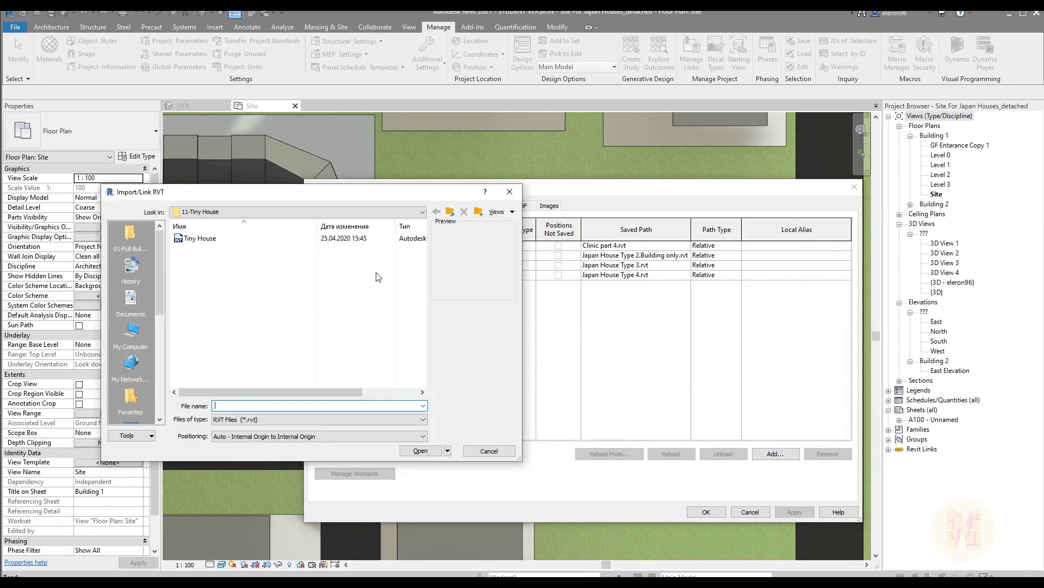
{"action": "left_click", "coordinate": [208, 241]}
{"action": "left_click", "coordinate": [430, 451]}
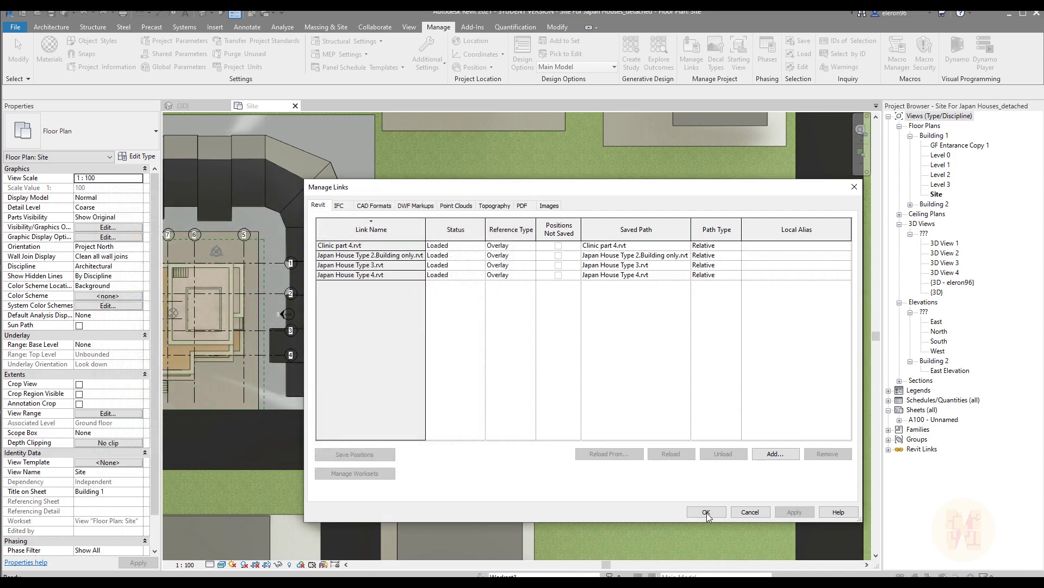
{"action": "left_click", "coordinate": [707, 512]}
Move the linked Tiny House model out of the site to the empty area just below its lower edge in plan
{"action": "scroll", "coordinate": [599, 336], "scroll_direction": "down", "scroll_amount": 5}
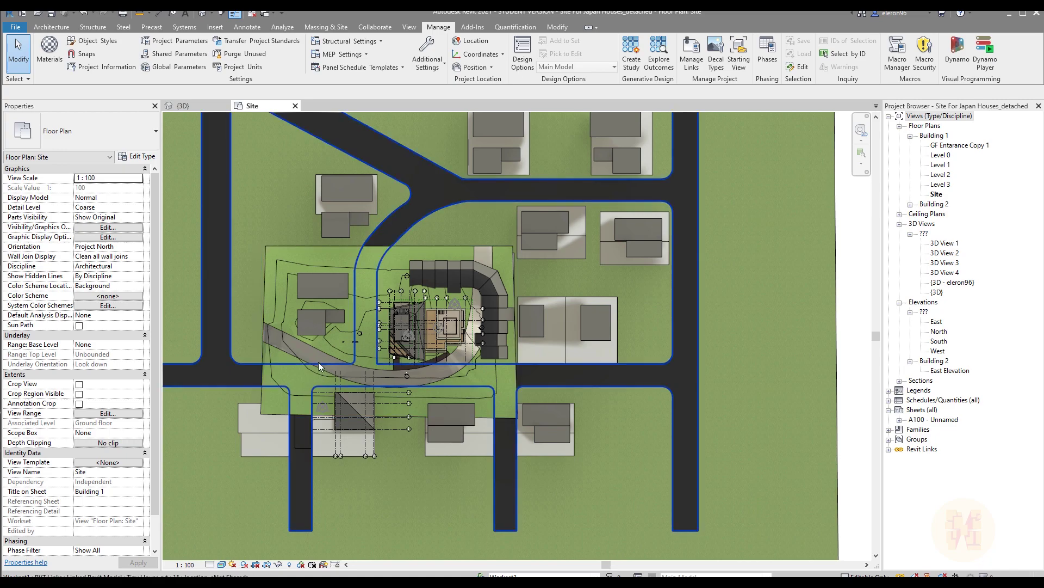
{"action": "left_click", "coordinate": [265, 354]}
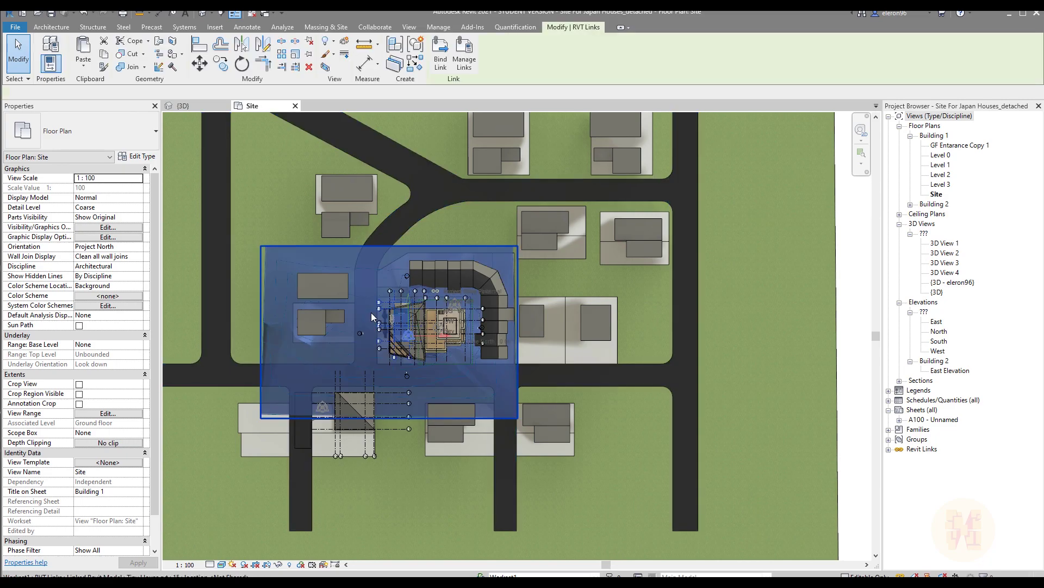
{"action": "scroll", "coordinate": [371, 312], "scroll_direction": "down", "scroll_amount": 2}
{"action": "middle_click_drag", "start_coordinate": [413, 440], "coordinate": [420, 285]}
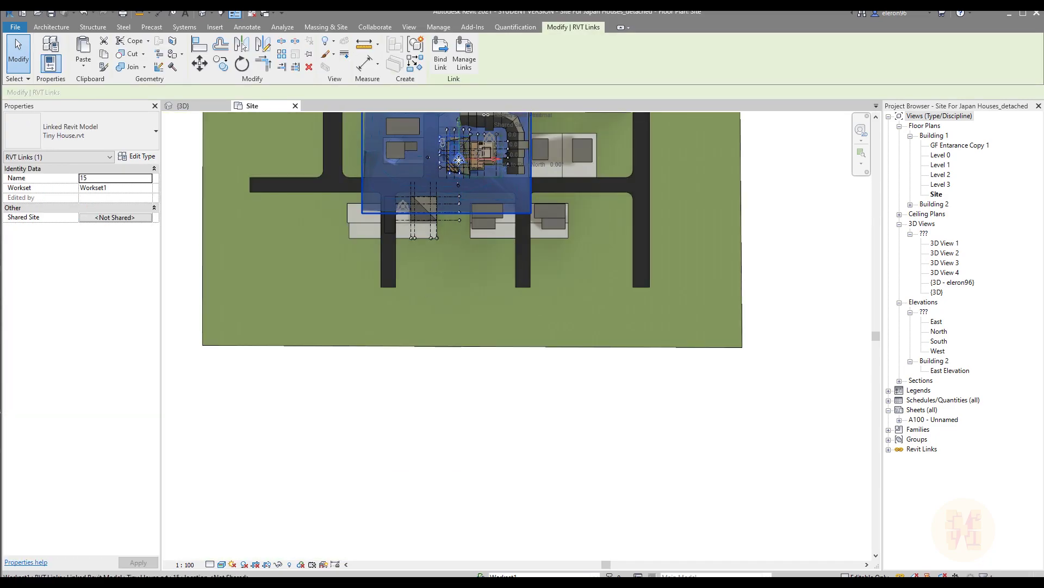
{"action": "left_click_drag", "start_coordinate": [464, 203], "coordinate": [497, 450]}
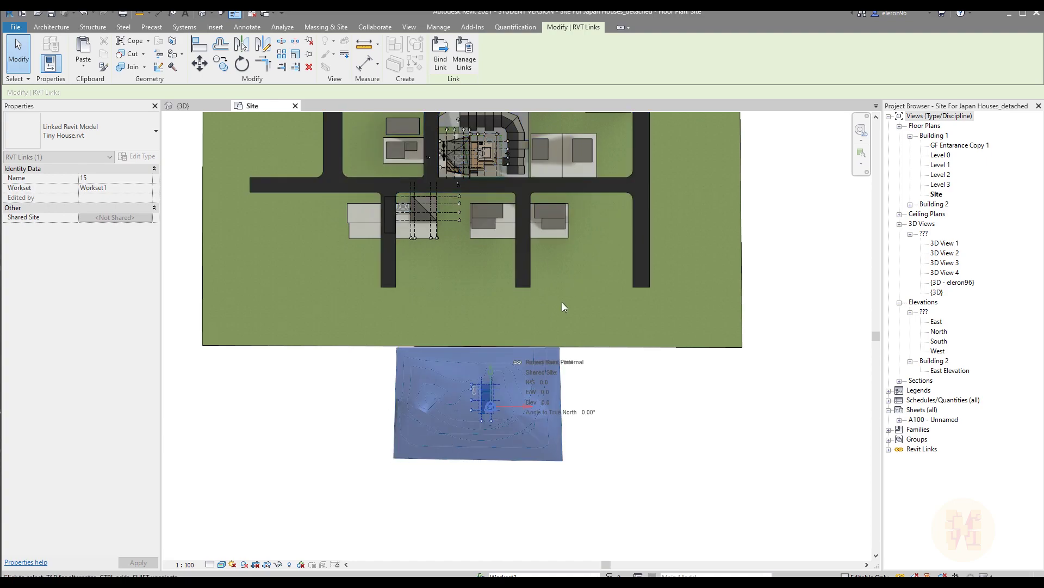
{"action": "middle_click_drag", "start_coordinate": [466, 456], "coordinate": [495, 383]}
{"action": "scroll", "coordinate": [538, 318], "scroll_direction": "up", "scroll_amount": 5}
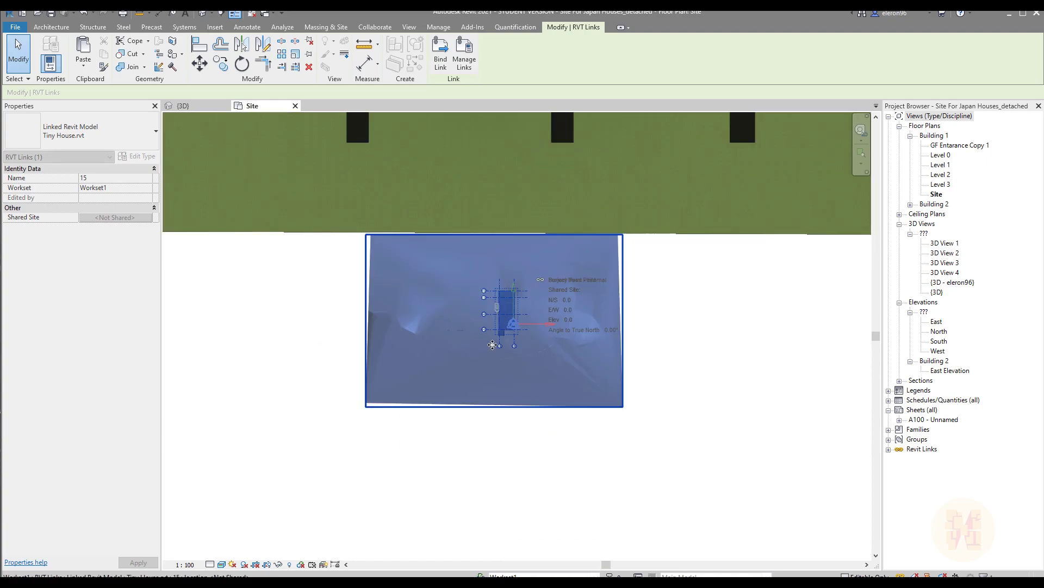
{"action": "left_click", "coordinate": [505, 499]}
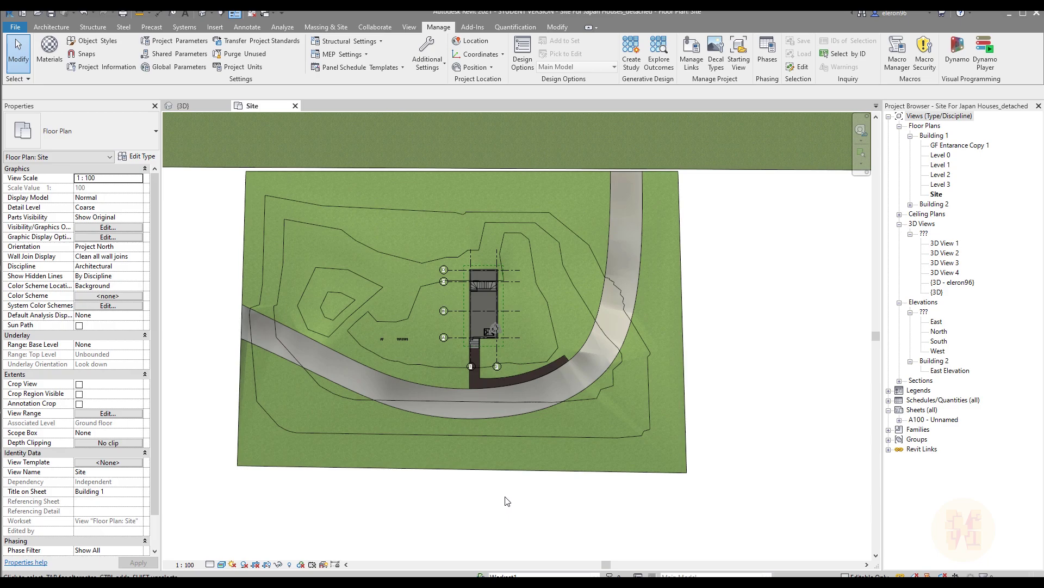
Switch to the {3D} view and turn off its section box to show the whole site and the linked Tiny House
{"action": "left_click", "coordinate": [197, 104]}
{"action": "scroll", "coordinate": [593, 281], "scroll_direction": "up", "scroll_amount": 3}
{"action": "scroll", "coordinate": [593, 282], "scroll_direction": "down", "scroll_amount": 6}
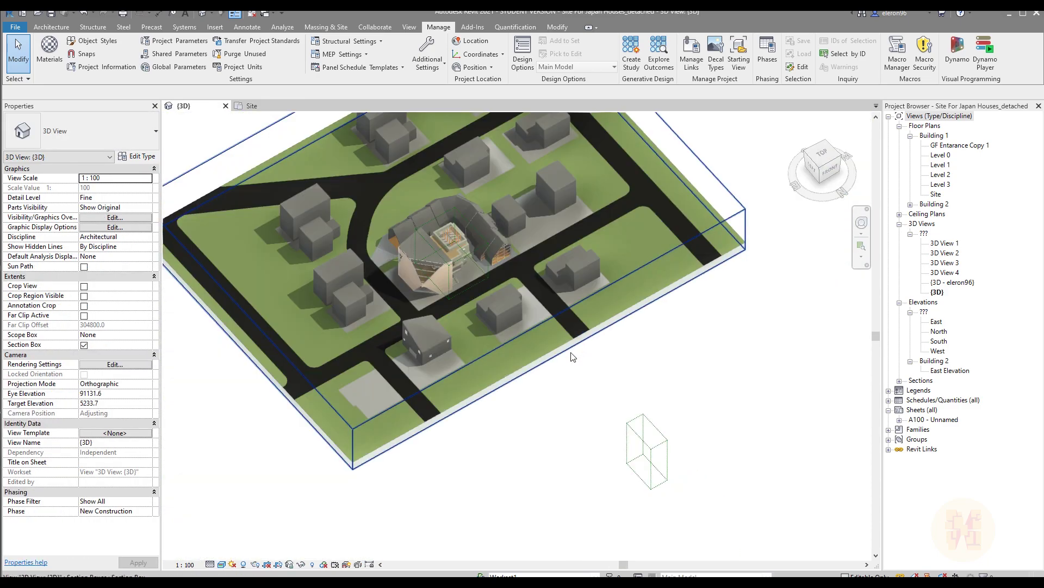
{"action": "middle_click_drag", "start_coordinate": [625, 279], "coordinate": [645, 274], "text": "shift"}
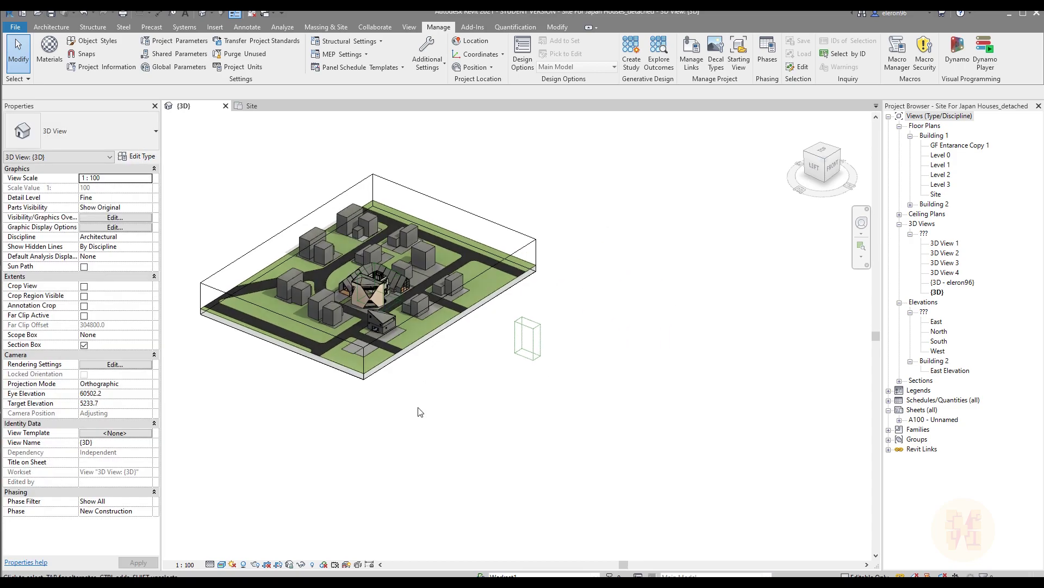
{"action": "left_click", "coordinate": [84, 345]}
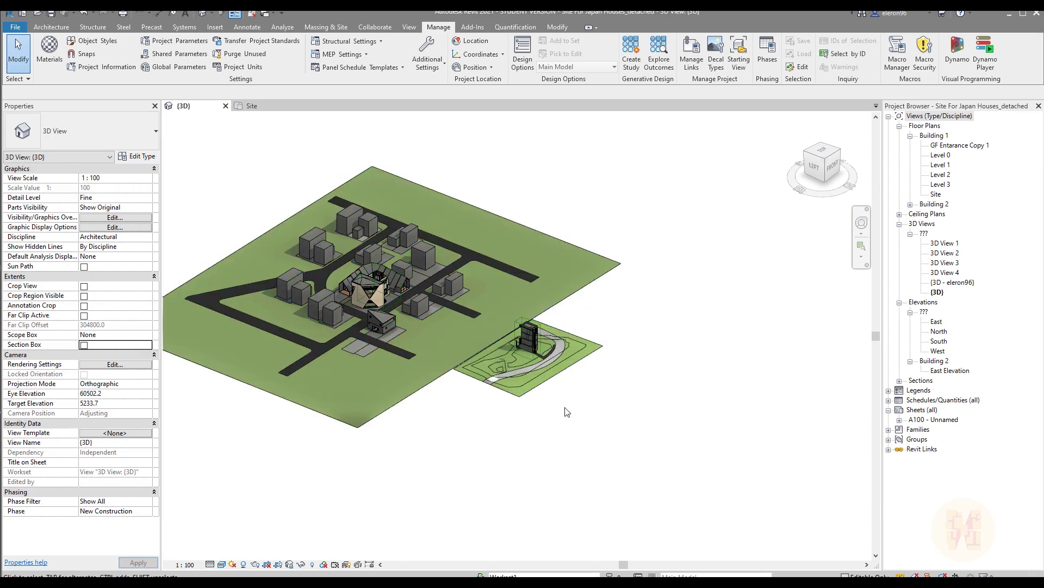
Examine the linked Tiny House and its own terrain up close in the {3D} view
{"action": "scroll", "coordinate": [560, 304], "scroll_direction": "up", "scroll_amount": 8}
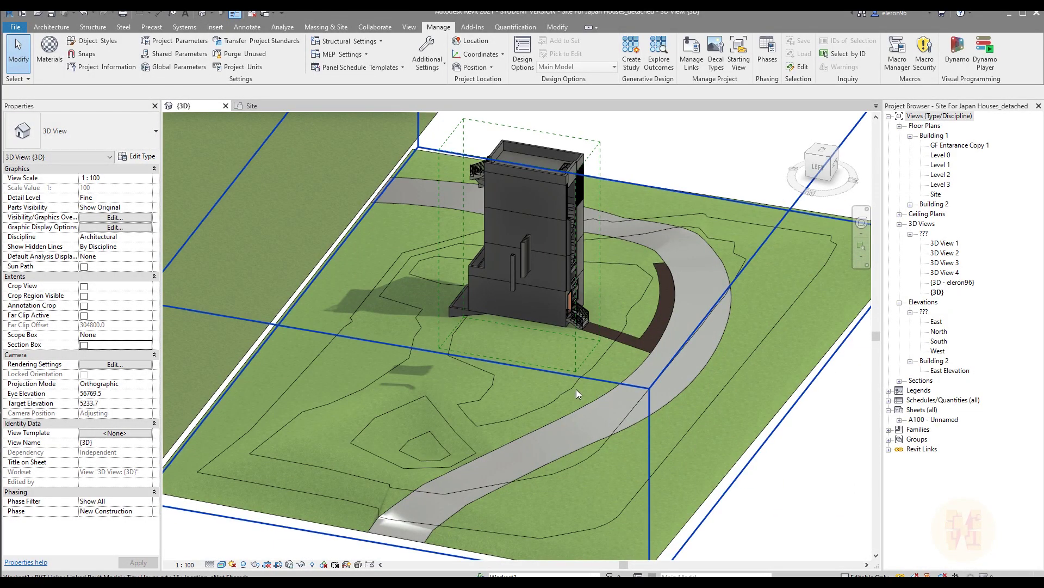
{"action": "left_click", "coordinate": [537, 374]}
{"action": "scroll", "coordinate": [550, 373], "scroll_direction": "down", "scroll_amount": 2}
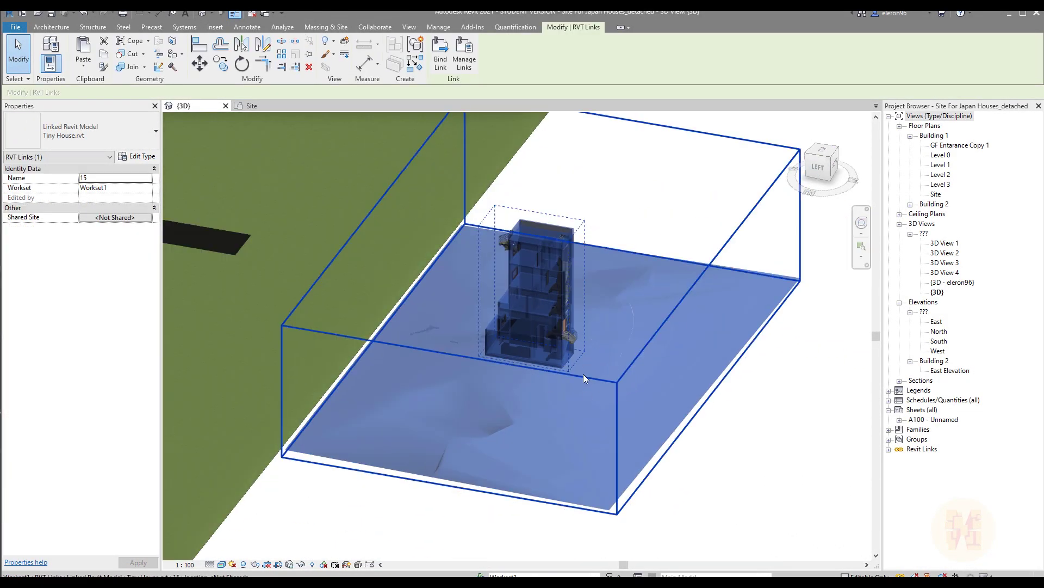
{"action": "scroll", "coordinate": [571, 366], "scroll_direction": "down", "scroll_amount": 2}
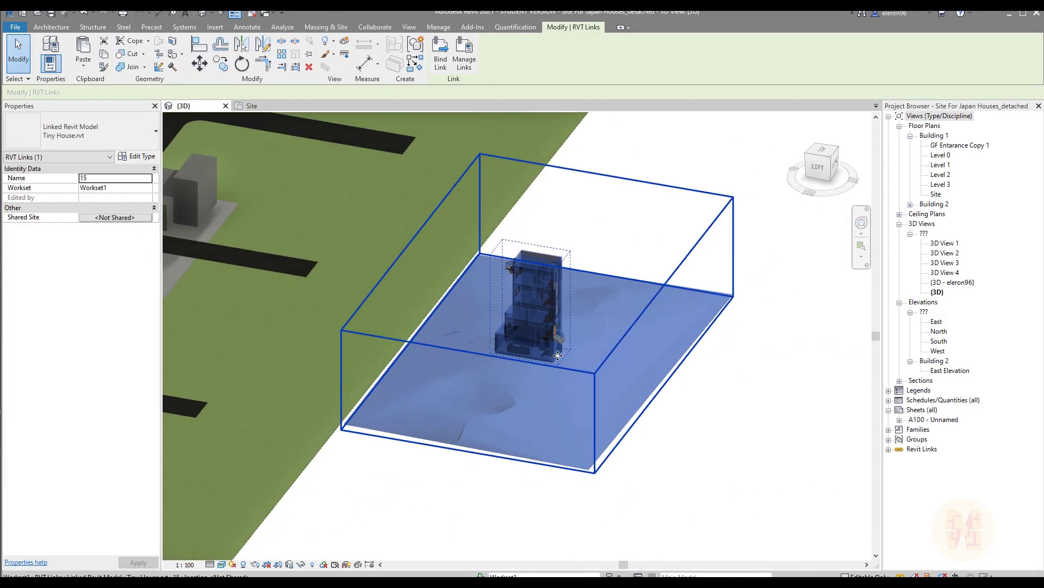
{"action": "key", "text": "Escape"}
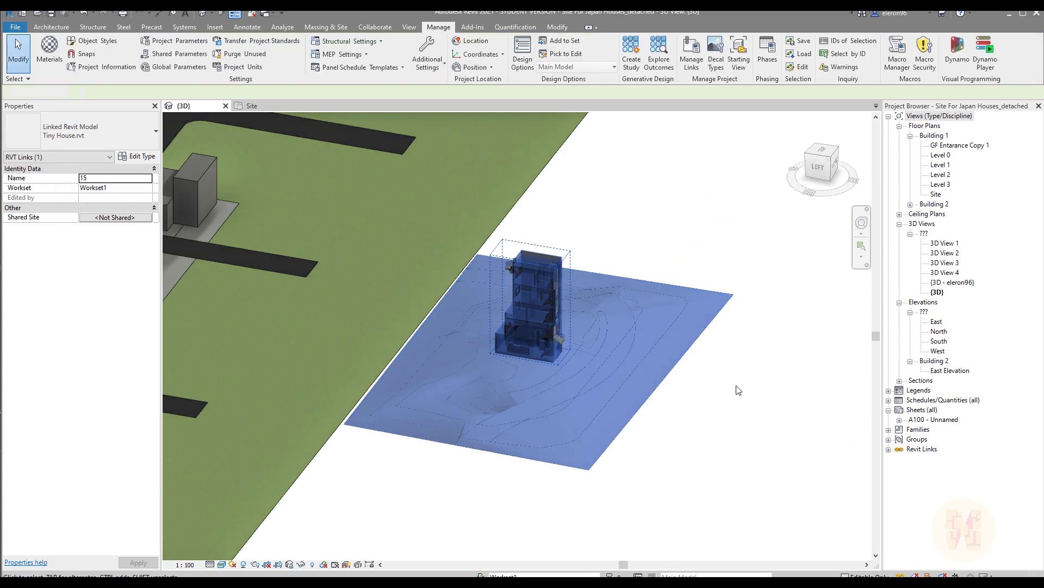
{"action": "key", "text": "v"}
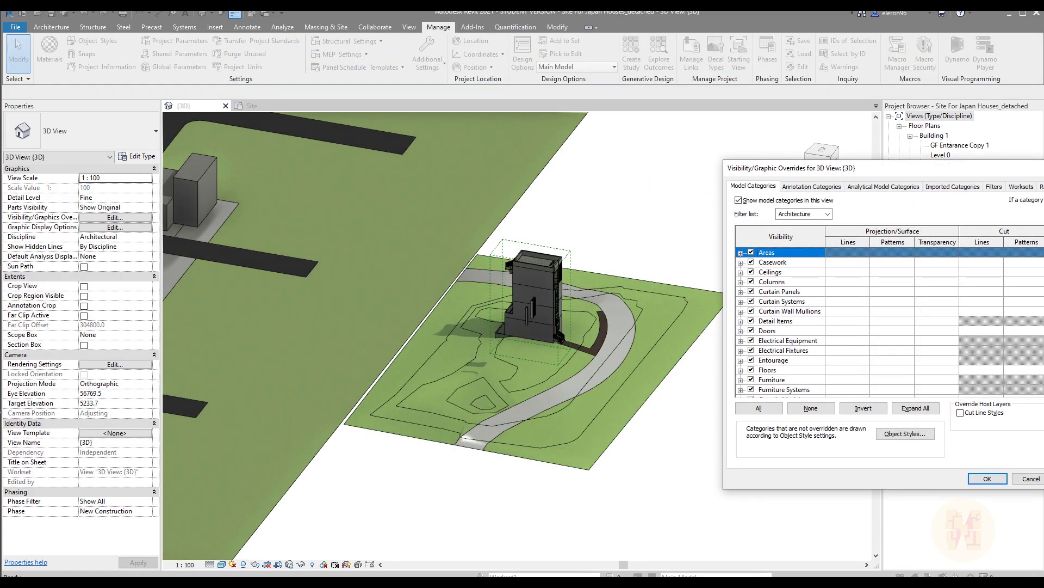
{"action": "key", "text": "Escape"}
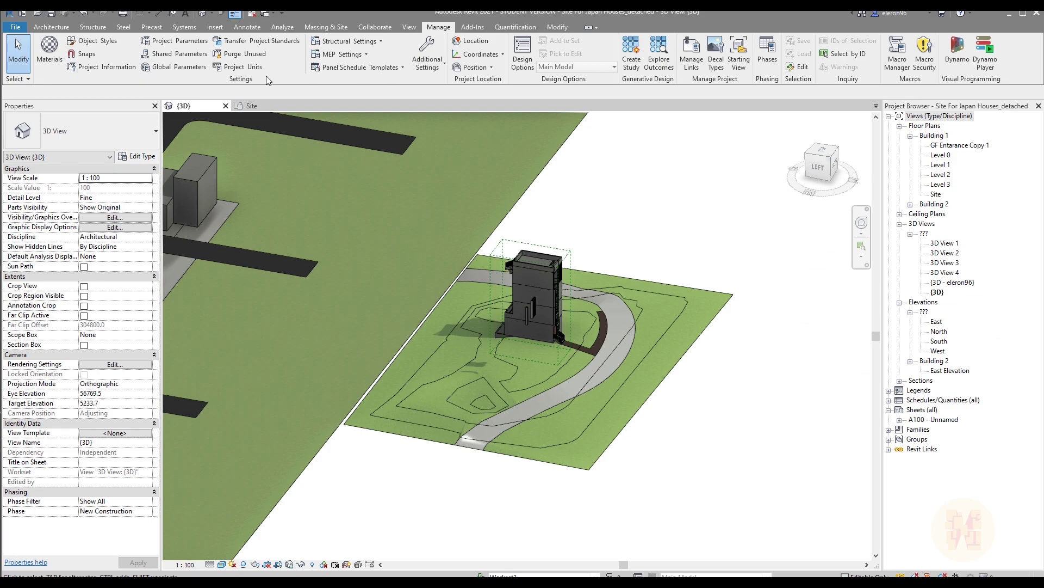
In the {3D} view's Visibility/Graphic Overrides, set the Tiny House.rvt link's display settings and its model categories to Custom
{"action": "left_click", "coordinate": [409, 27]}
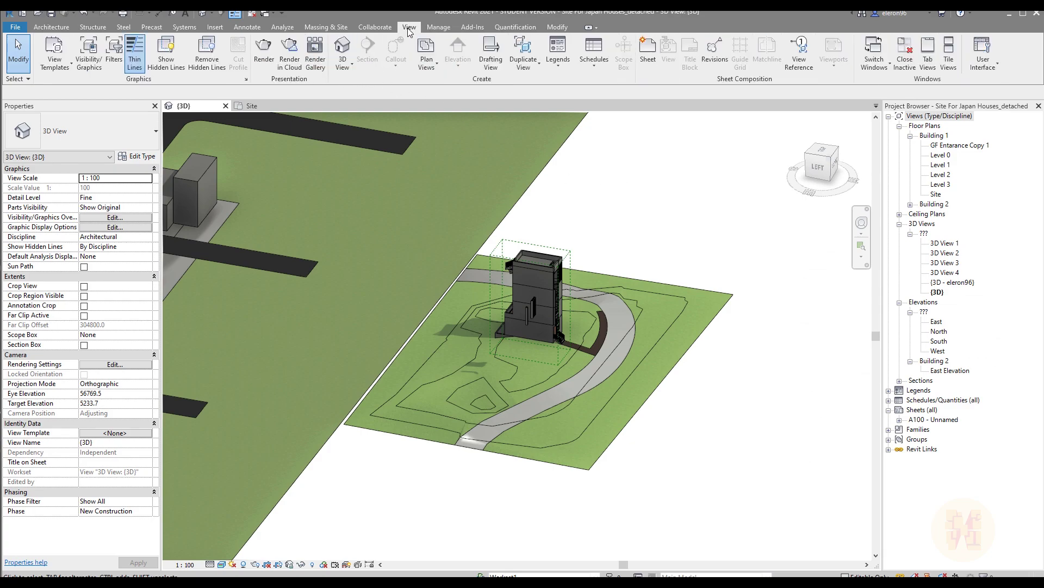
{"action": "left_click", "coordinate": [89, 51]}
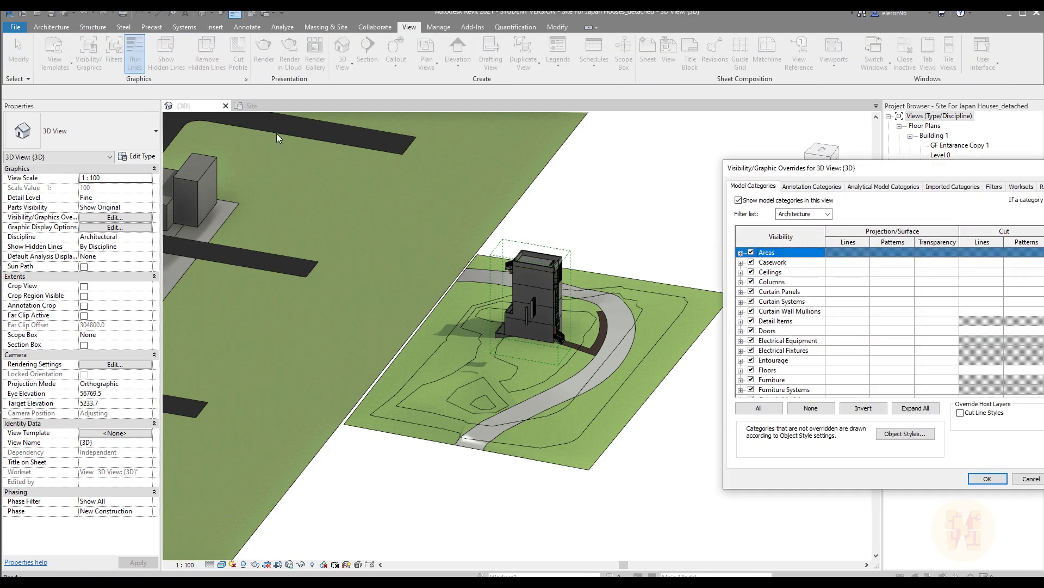
{"action": "left_click_drag", "start_coordinate": [825, 152], "coordinate": [411, 145]}
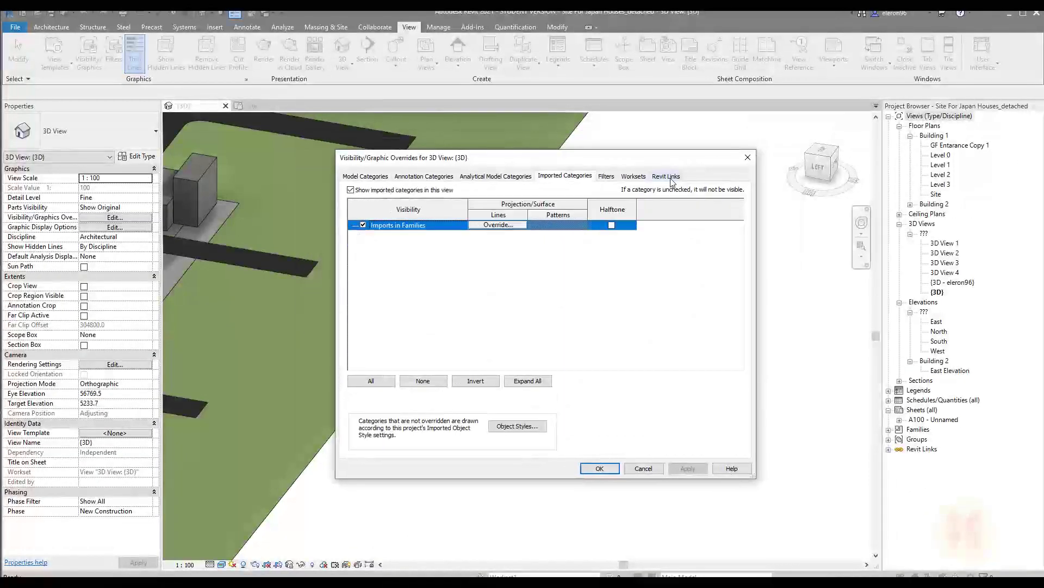
{"action": "left_click", "coordinate": [666, 175]}
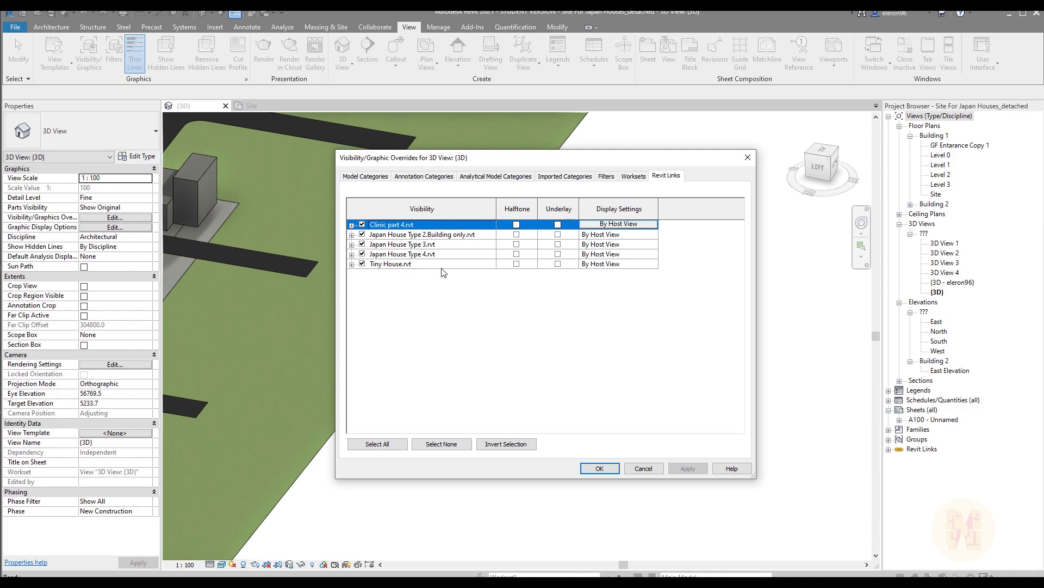
{"action": "left_click", "coordinate": [623, 267]}
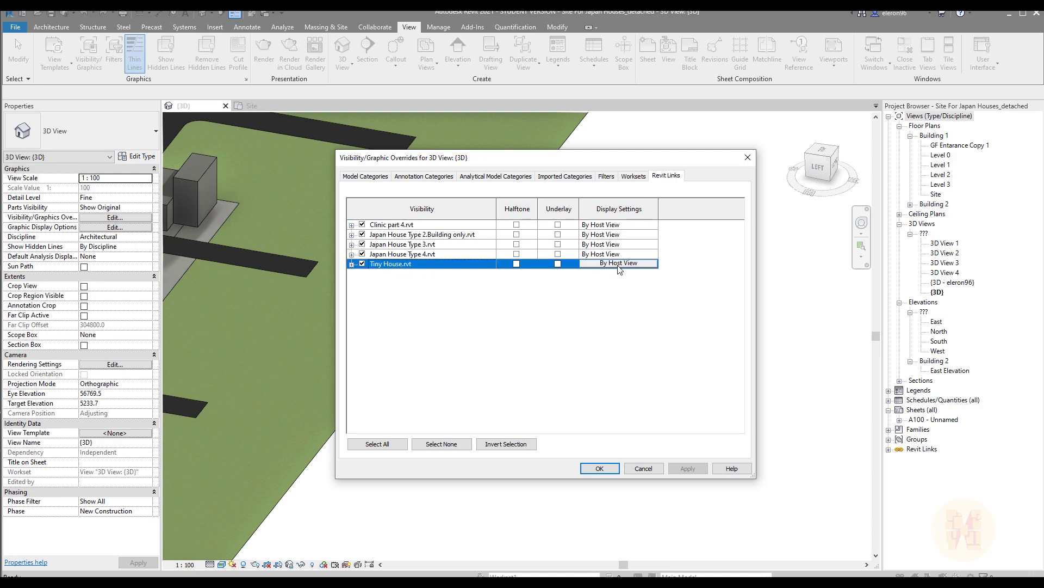
{"action": "left_click", "coordinate": [619, 264]}
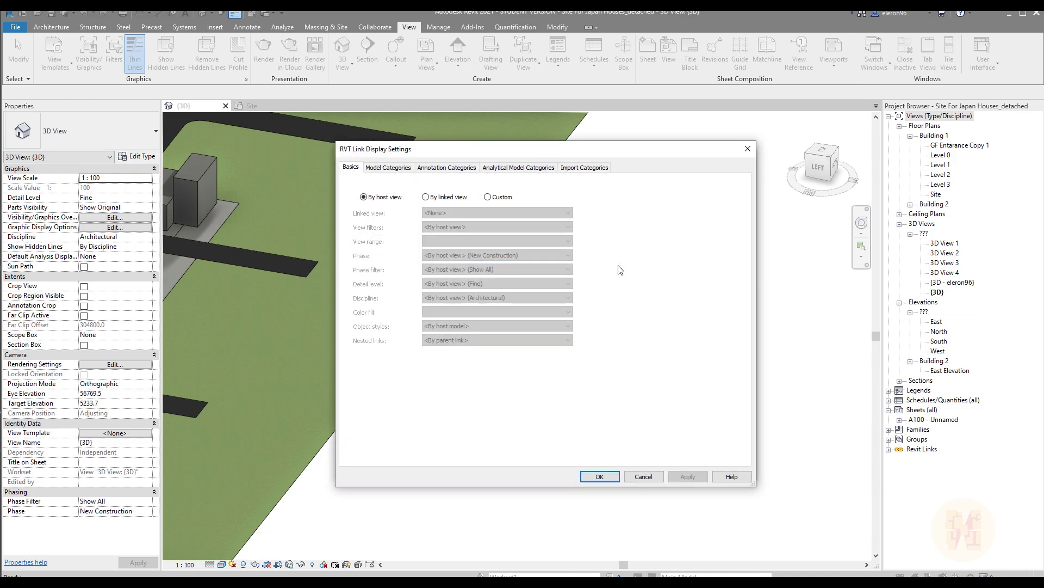
{"action": "left_click", "coordinate": [503, 197]}
{"action": "left_click", "coordinate": [387, 167]}
{"action": "left_click", "coordinate": [481, 185]}
{"action": "left_click", "coordinate": [471, 203]}
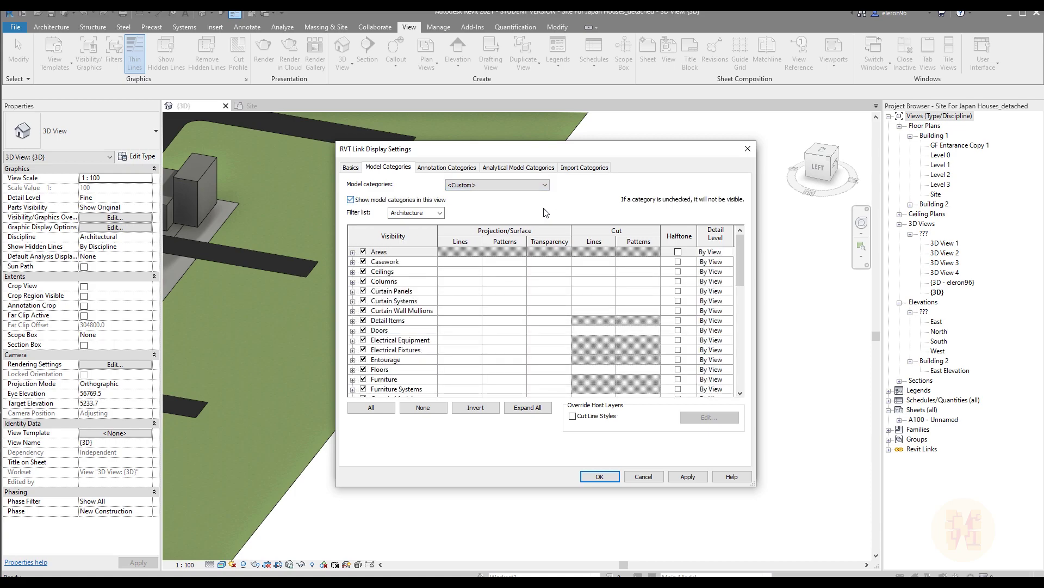
Hide the Topography category of the linked Tiny House in the {3D} view and apply the overrides
{"action": "left_click_drag", "start_coordinate": [743, 253], "coordinate": [731, 381]}
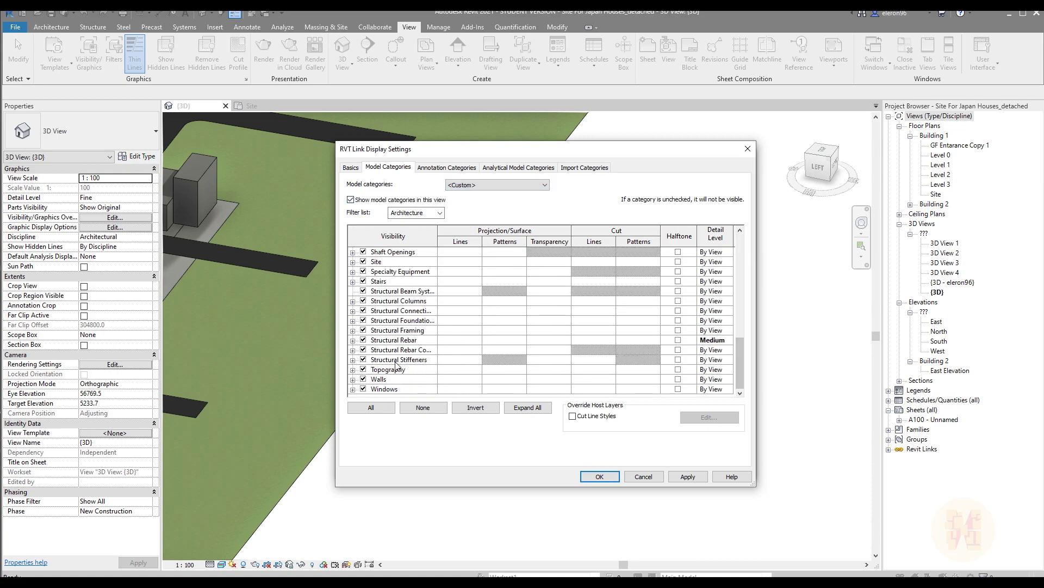
{"action": "scroll", "coordinate": [544, 327], "scroll_direction": "up", "scroll_amount": 2}
{"action": "scroll", "coordinate": [414, 348], "scroll_direction": "down", "scroll_amount": 2}
{"action": "left_click", "coordinate": [363, 369]}
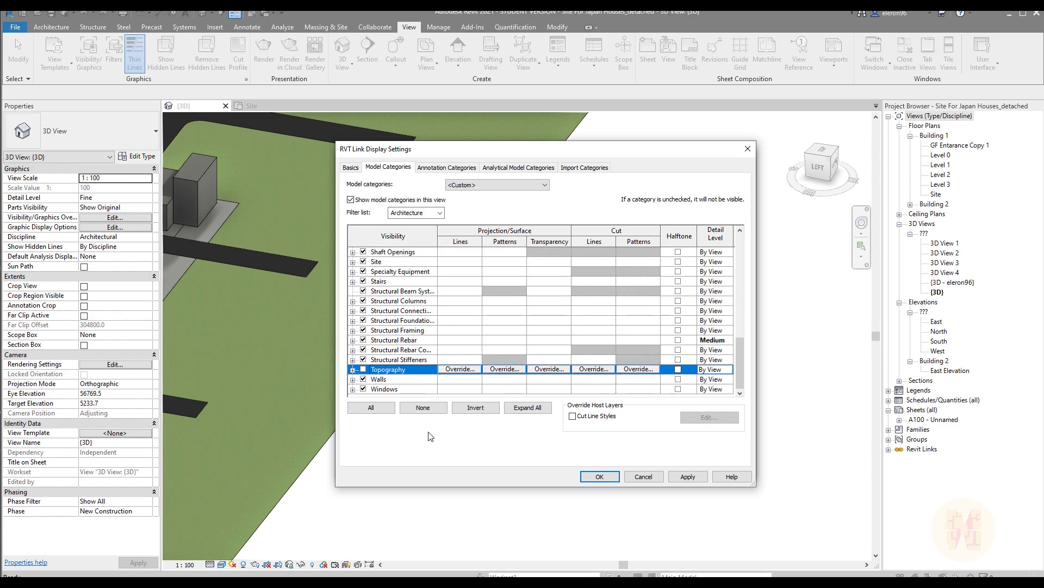
{"action": "left_click", "coordinate": [599, 476]}
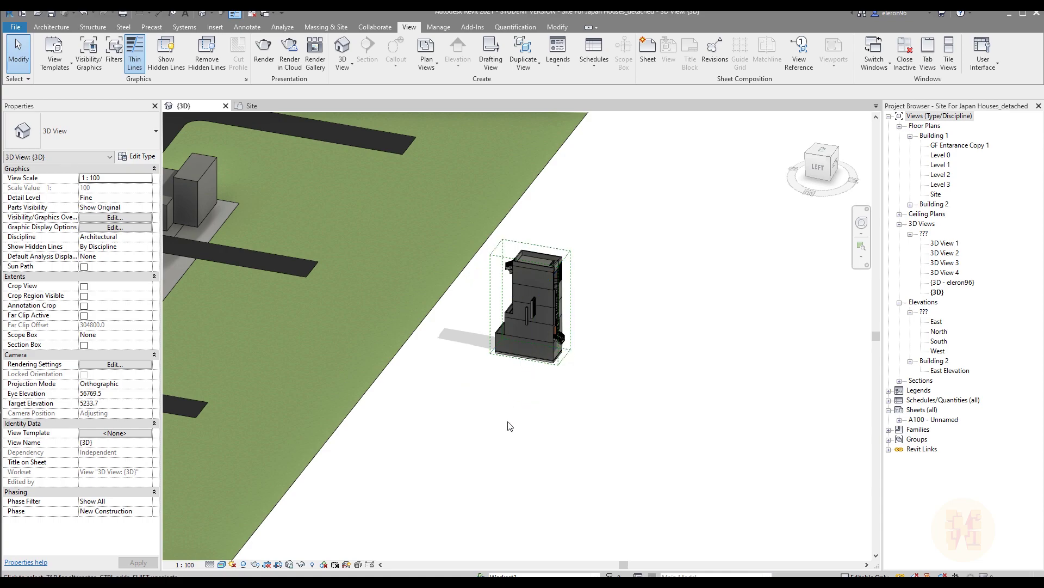
Shift the linked Tiny House a short distance within the empty area beside the site and switch to the Site floor plan
{"action": "left_click", "coordinate": [554, 279]}
{"action": "left_click", "coordinate": [607, 423]}
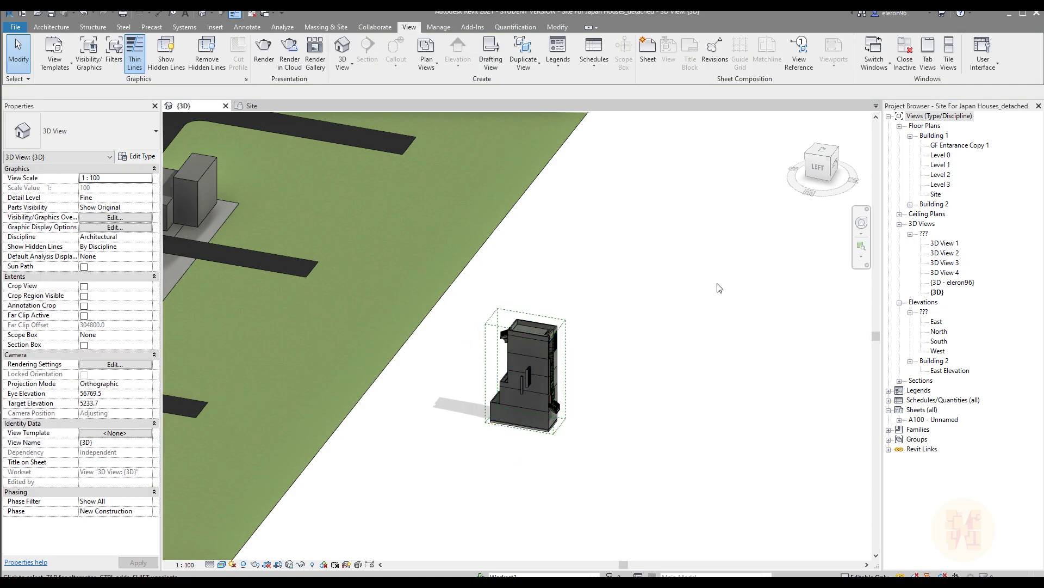
{"action": "key", "text": "ctrl+Tab"}
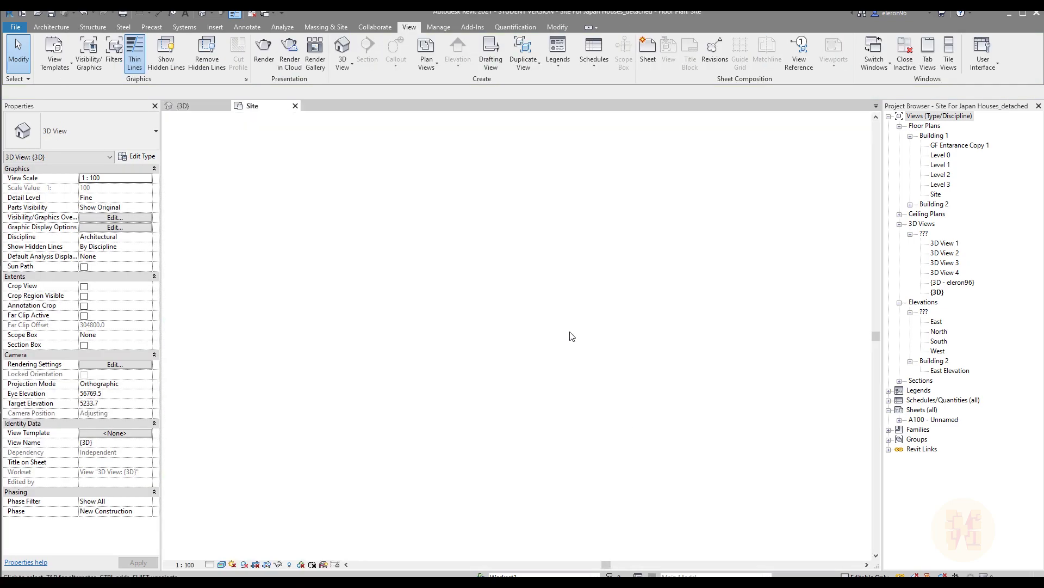
{"action": "scroll", "coordinate": [559, 345], "scroll_direction": "down", "scroll_amount": 5}
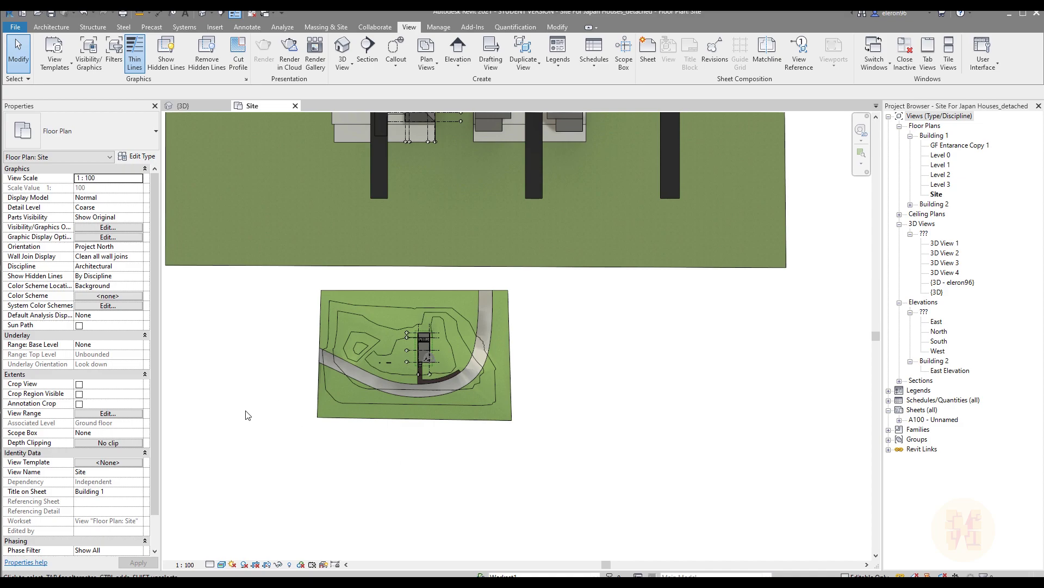
{"action": "left_click", "coordinate": [109, 463]}
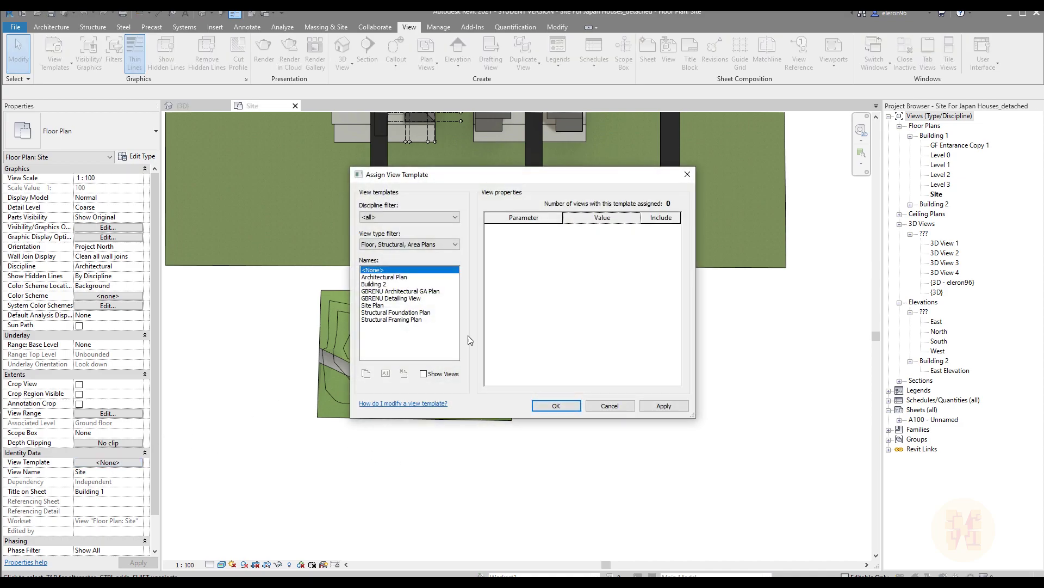
{"action": "key", "text": "Escape"}
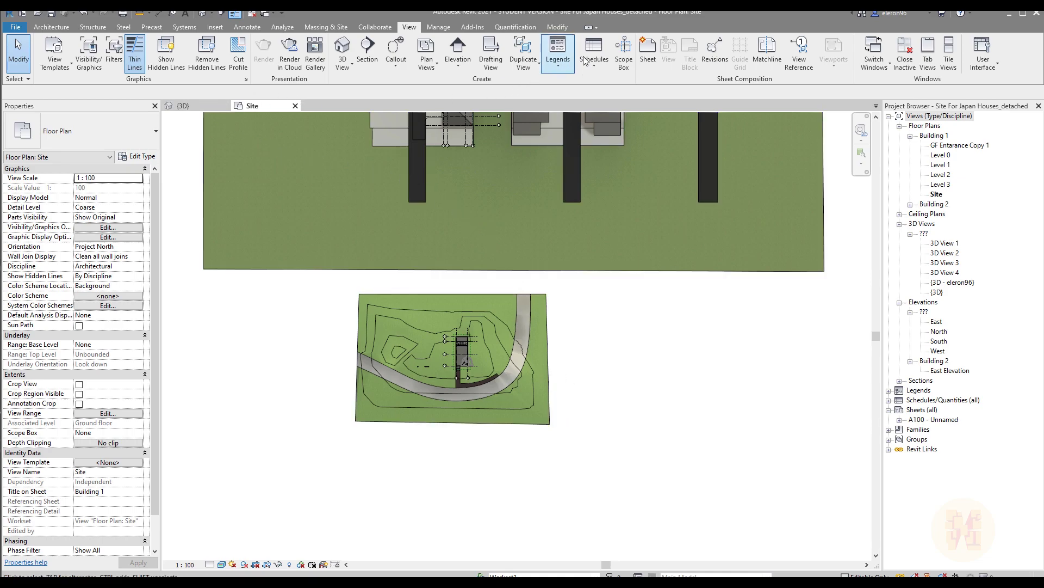
{"action": "left_click", "coordinate": [442, 28]}
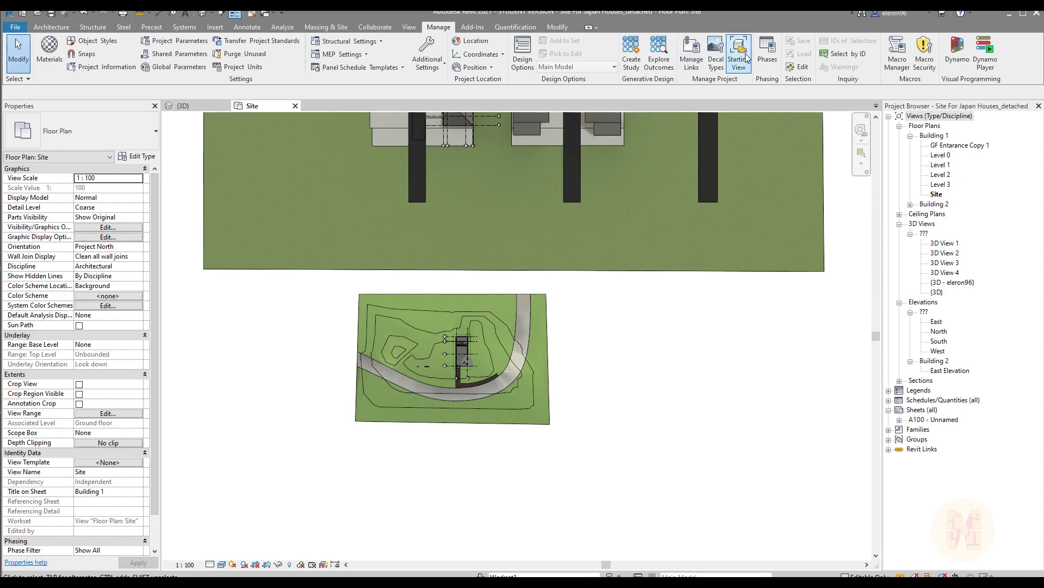
{"action": "left_click", "coordinate": [691, 53]}
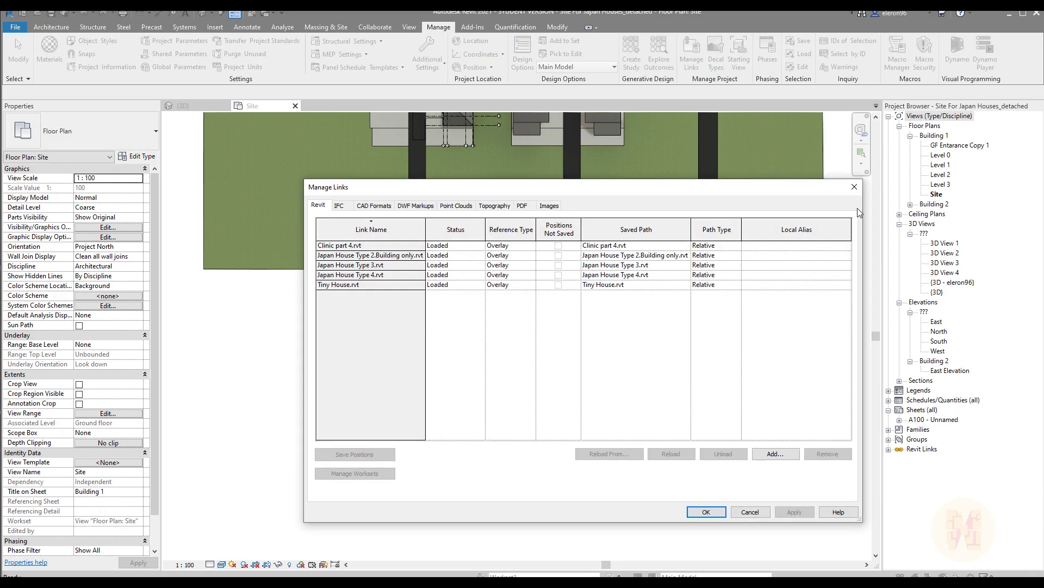
{"action": "key", "text": "Return"}
{"action": "left_click", "coordinate": [532, 415]}
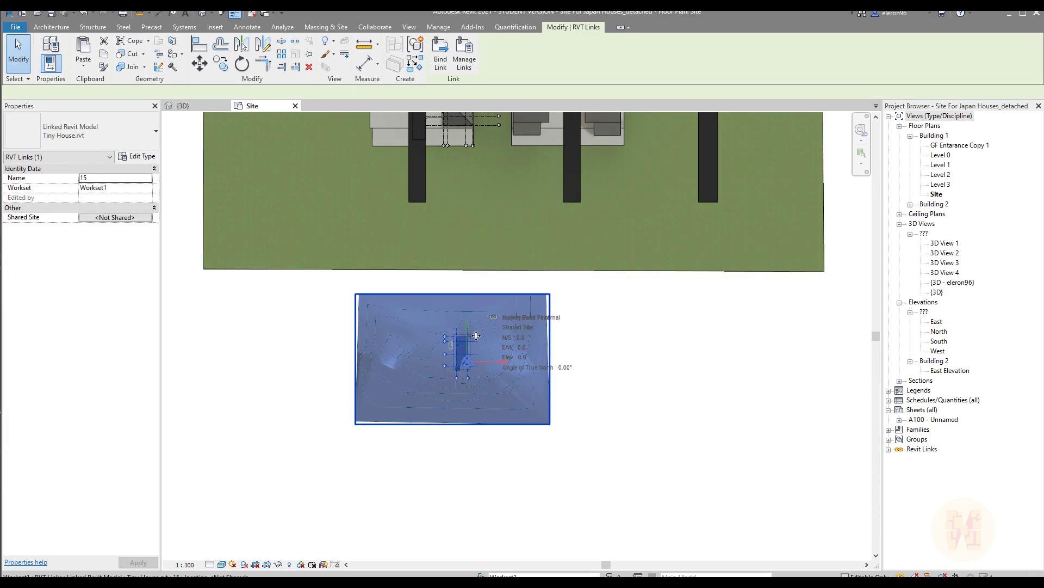
{"action": "left_click", "coordinate": [617, 435]}
In the Site plan's Visibility/Graphic Overrides, set the Tiny House.rvt link's display settings and model categories to Custom
{"action": "key", "text": "v"}
{"action": "key", "text": "g"}
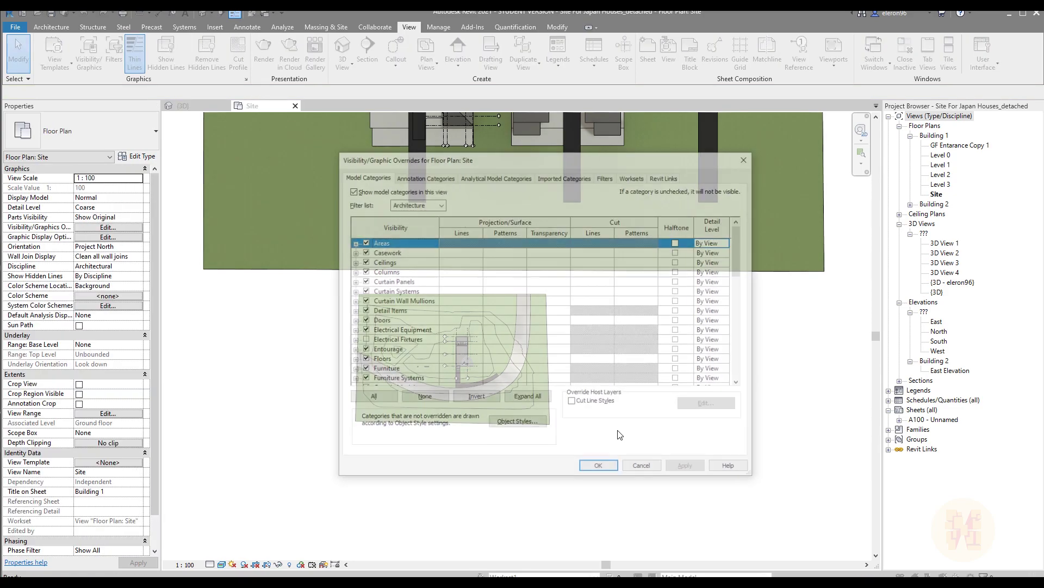
{"action": "left_click", "coordinate": [571, 177]}
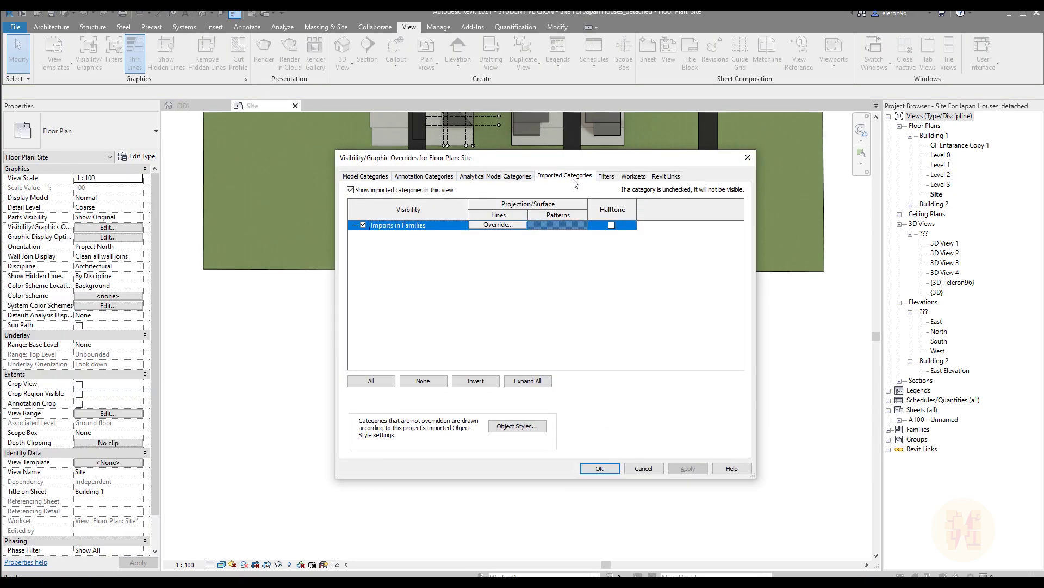
{"action": "left_click", "coordinate": [665, 177]}
{"action": "left_click", "coordinate": [608, 264]}
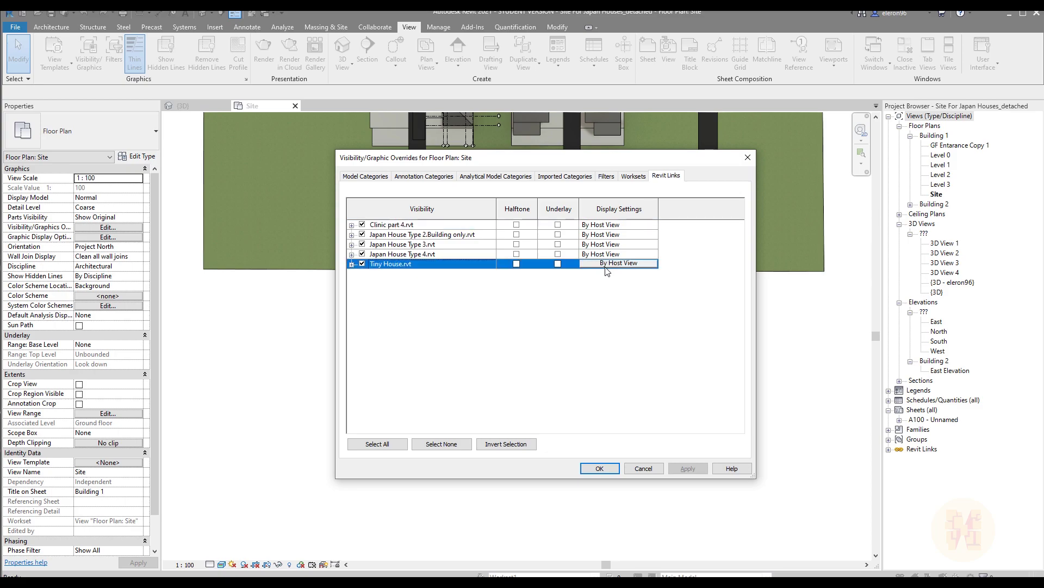
{"action": "left_click", "coordinate": [620, 263]}
{"action": "left_click", "coordinate": [488, 197]}
{"action": "left_click", "coordinate": [388, 168]}
{"action": "left_click", "coordinate": [458, 186]}
{"action": "left_click", "coordinate": [471, 202]}
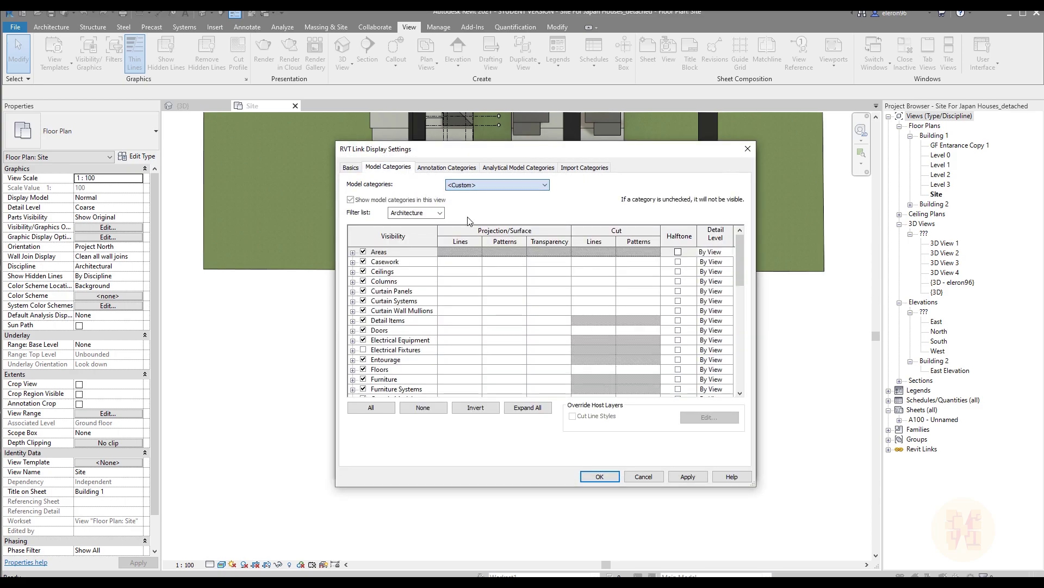
Hide the Topography category of the linked Tiny House in the Site plan and apply the overrides
{"action": "scroll", "coordinate": [398, 354], "scroll_direction": "down", "scroll_amount": 9}
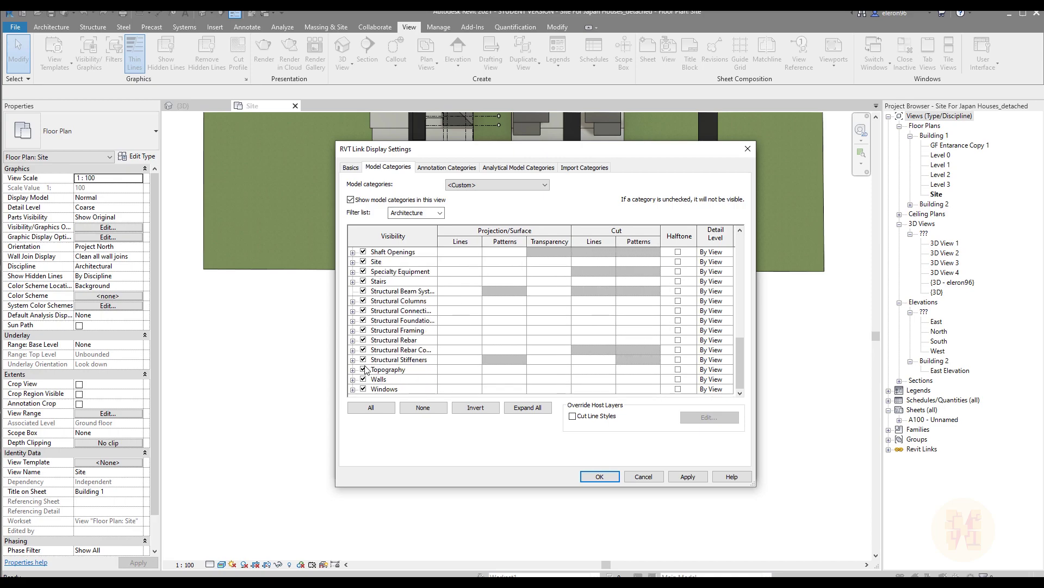
{"action": "left_click", "coordinate": [364, 370]}
{"action": "left_click", "coordinate": [582, 476]}
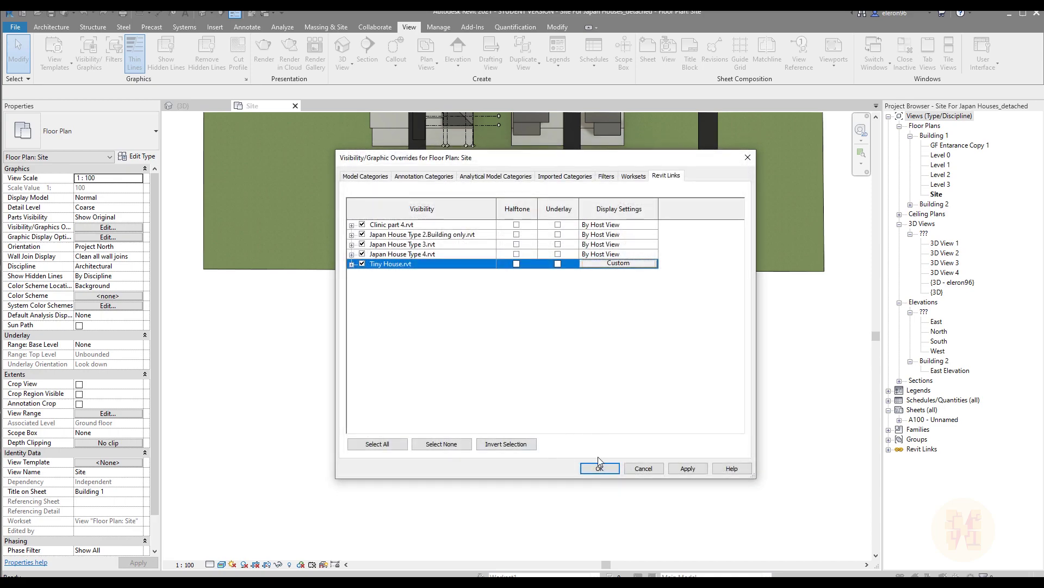
{"action": "left_click", "coordinate": [596, 470]}
Move the linked Tiny House in plan onto the site's paved plot, between two building blocks and just above the road
{"action": "left_click", "coordinate": [466, 368]}
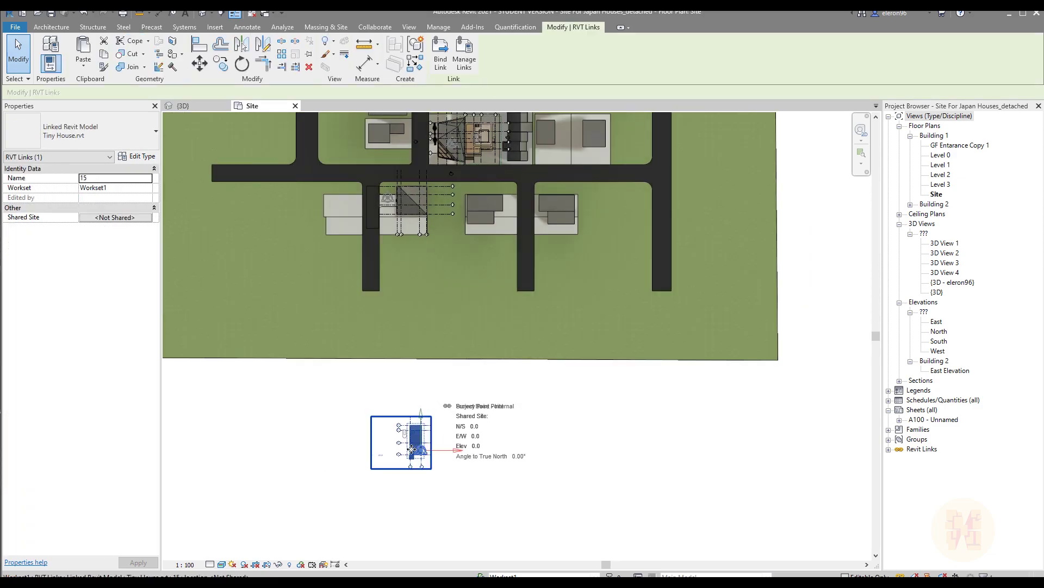
{"action": "scroll", "coordinate": [425, 427], "scroll_direction": "up", "scroll_amount": 5}
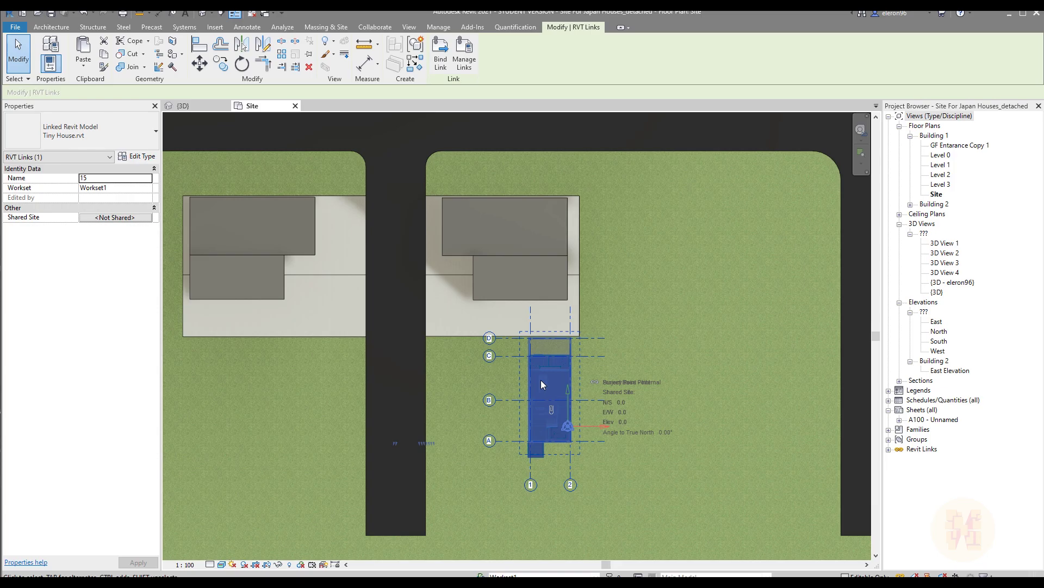
{"action": "left_click_drag", "start_coordinate": [541, 383], "coordinate": [548, 157]}
{"action": "middle_click_drag", "start_coordinate": [548, 157], "coordinate": [535, 466]}
{"action": "left_click_drag", "start_coordinate": [530, 408], "coordinate": [502, 275]}
{"action": "scroll", "coordinate": [501, 286], "scroll_direction": "up", "scroll_amount": 3}
{"action": "scroll", "coordinate": [573, 289], "scroll_direction": "up", "scroll_amount": 1}
{"action": "middle_click_drag", "start_coordinate": [573, 289], "coordinate": [548, 238]}
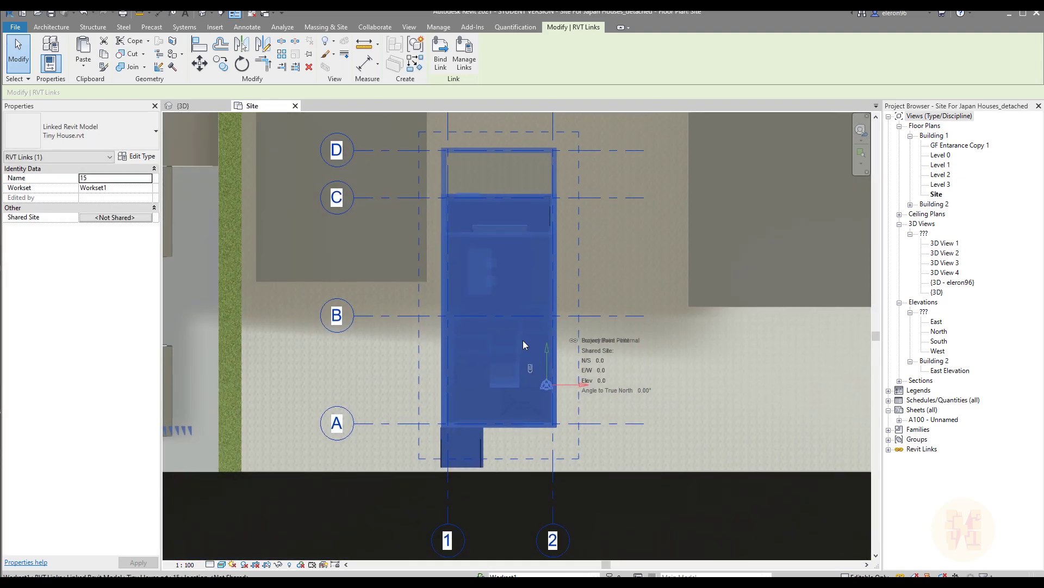
Align the linked Tiny House's side wall with the facing side of the adjacent building block in the 3D view
{"action": "left_click", "coordinate": [185, 106]}
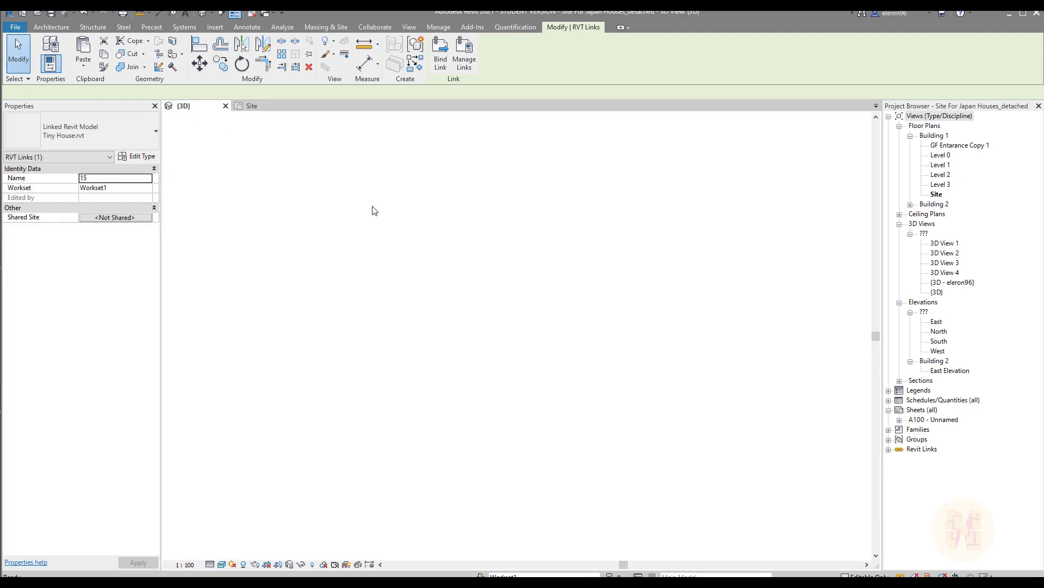
{"action": "key", "text": "Escape"}
{"action": "scroll", "coordinate": [483, 317], "scroll_direction": "down", "scroll_amount": 5}
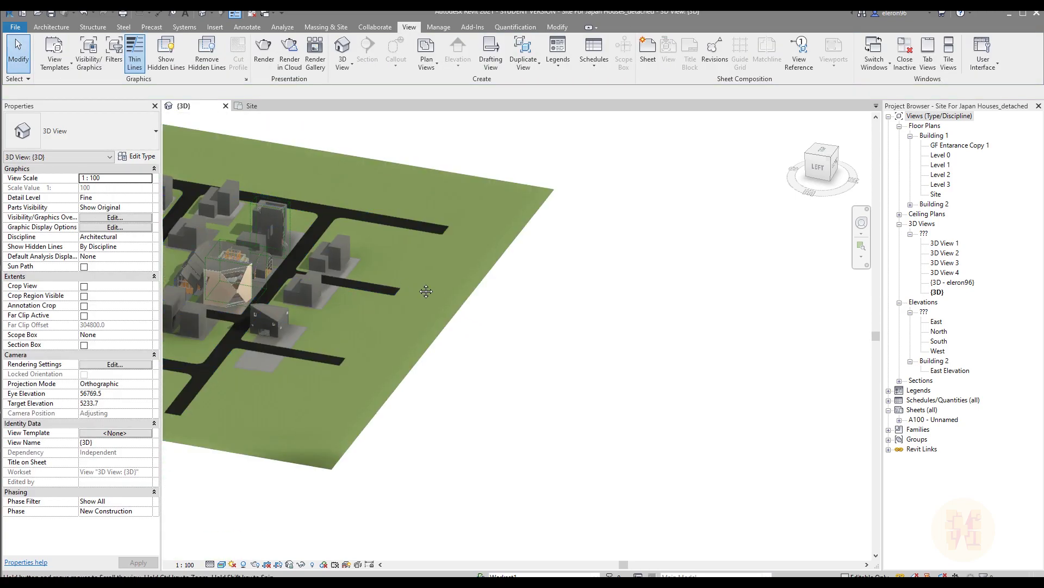
{"action": "scroll", "coordinate": [526, 303], "scroll_direction": "up", "scroll_amount": 8}
{"action": "middle_click_drag", "start_coordinate": [600, 360], "coordinate": [620, 376], "text": "shift"}
{"action": "scroll", "coordinate": [621, 376], "scroll_direction": "up", "scroll_amount": 5}
{"action": "middle_click_drag", "start_coordinate": [487, 432], "coordinate": [474, 291]}
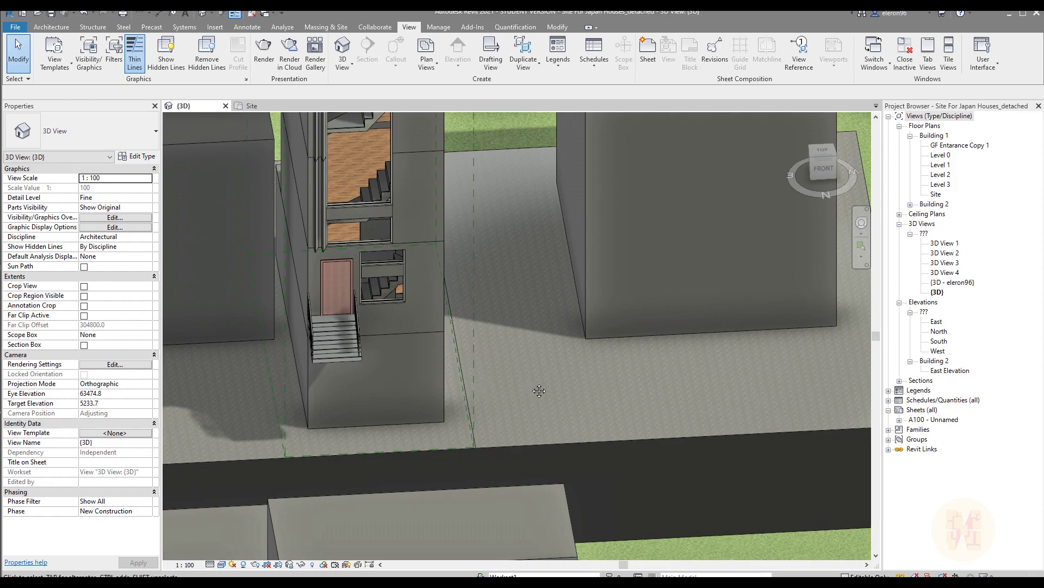
{"action": "key", "text": "l"}
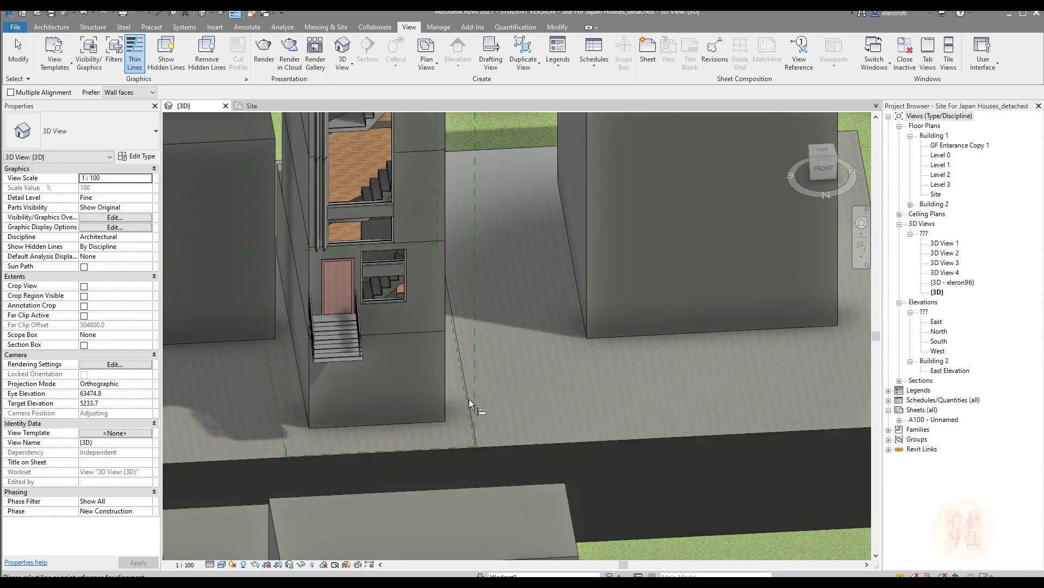
{"action": "left_click", "coordinate": [272, 292]}
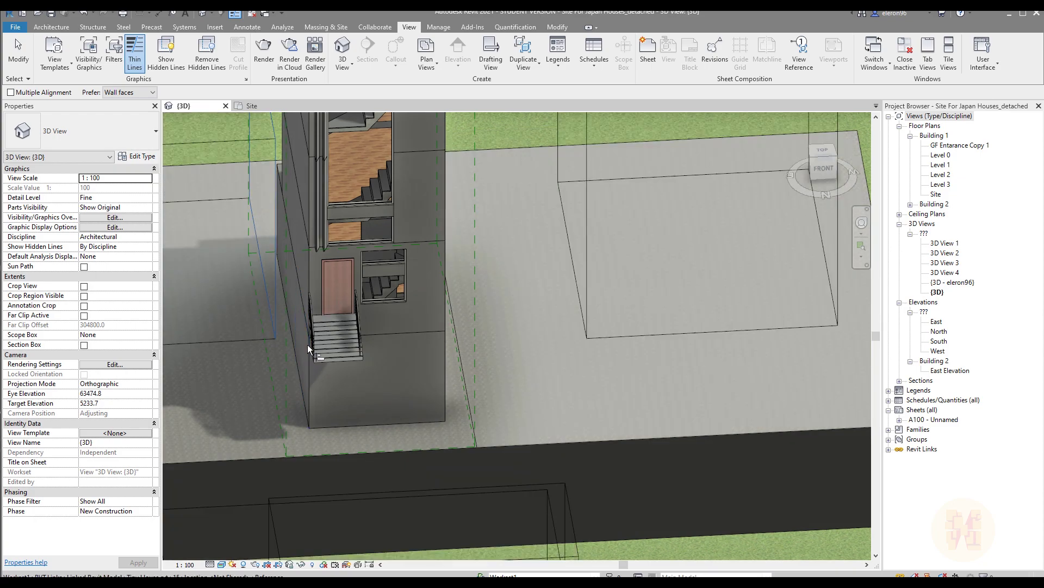
{"action": "left_click", "coordinate": [307, 355]}
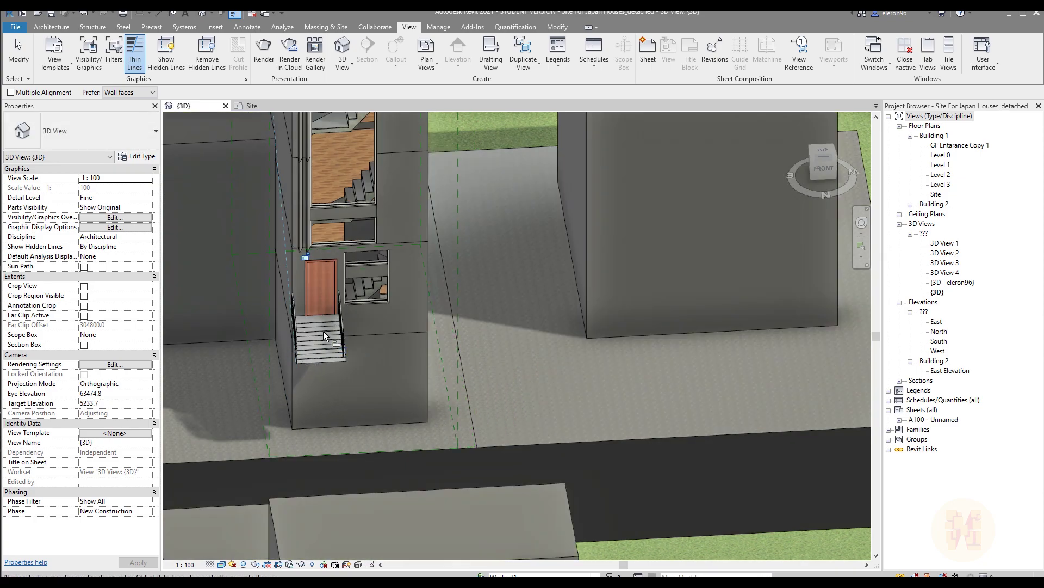
{"action": "key", "text": "Escape"}
Copy the linked Tiny House sideways onto the free part of the plot, towards the opposite building block
{"action": "left_click", "coordinate": [424, 372]}
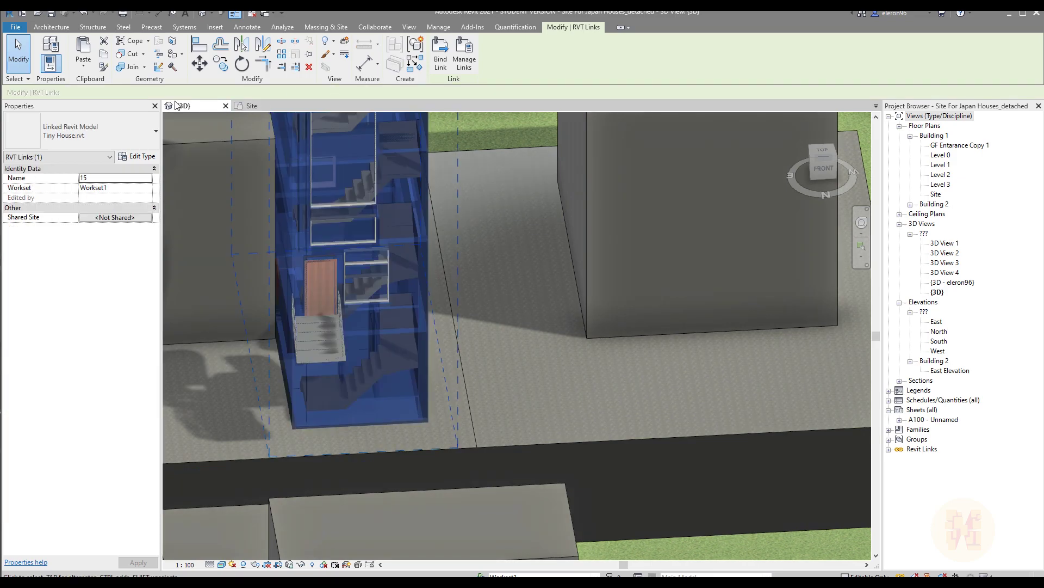
{"action": "key", "text": "c"}
{"action": "key", "text": "o"}
{"action": "left_click", "coordinate": [427, 420]}
{"action": "left_click", "coordinate": [597, 414]}
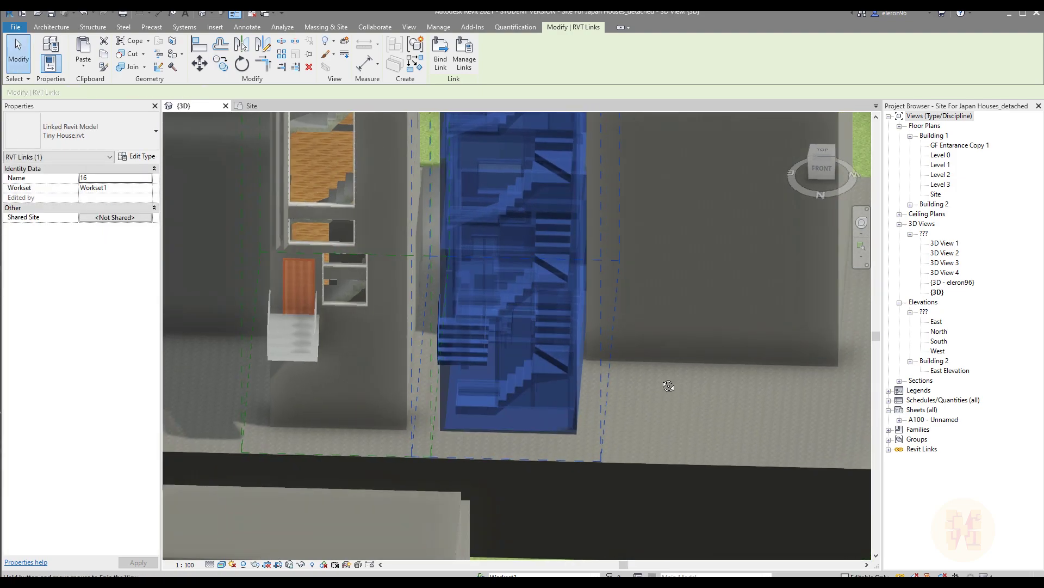
Align the outer side wall of the copied Tiny House with the facing side of its neighbouring building block
{"action": "key", "text": "Escape"}
{"action": "key", "text": "l"}
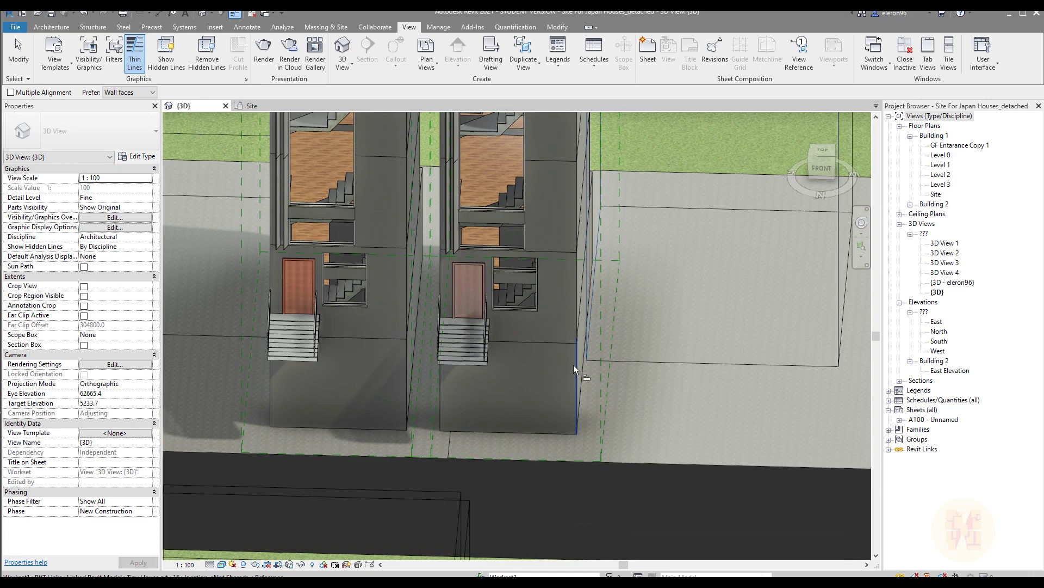
{"action": "left_click", "coordinate": [573, 365]}
{"action": "key", "text": "Escape"}
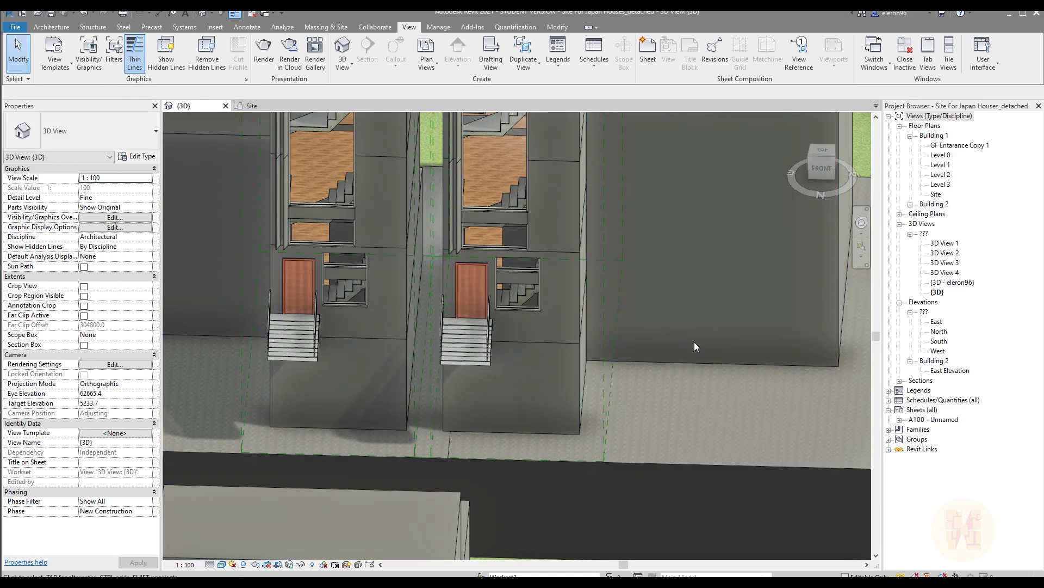
Narrow the building block beside the copied Tiny House by pulling its facing side away from the house
{"action": "left_click", "coordinate": [701, 366]}
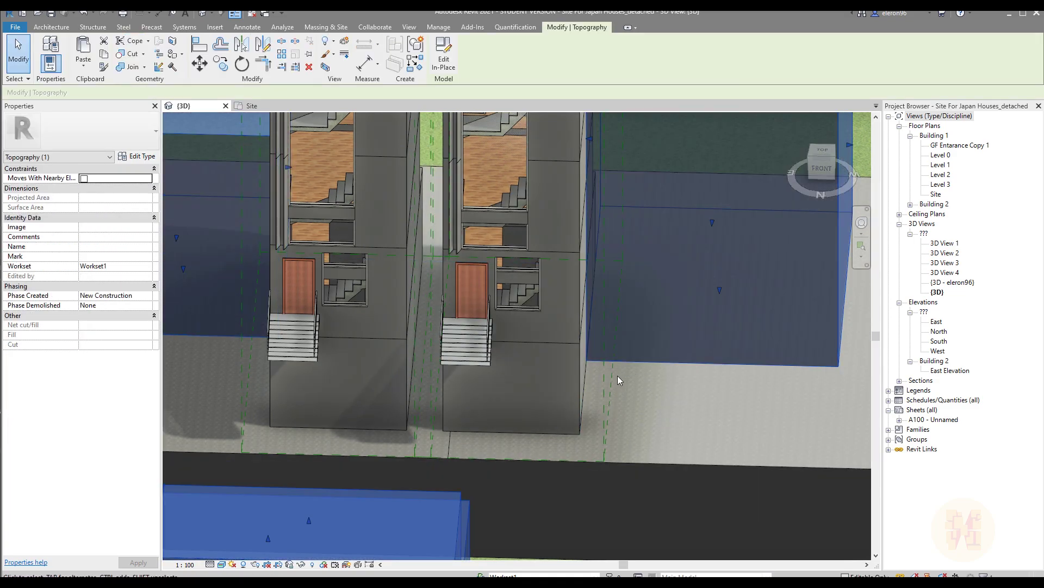
{"action": "middle_click_drag", "start_coordinate": [656, 332], "coordinate": [629, 374]}
{"action": "left_click_drag", "start_coordinate": [565, 188], "coordinate": [603, 205]}
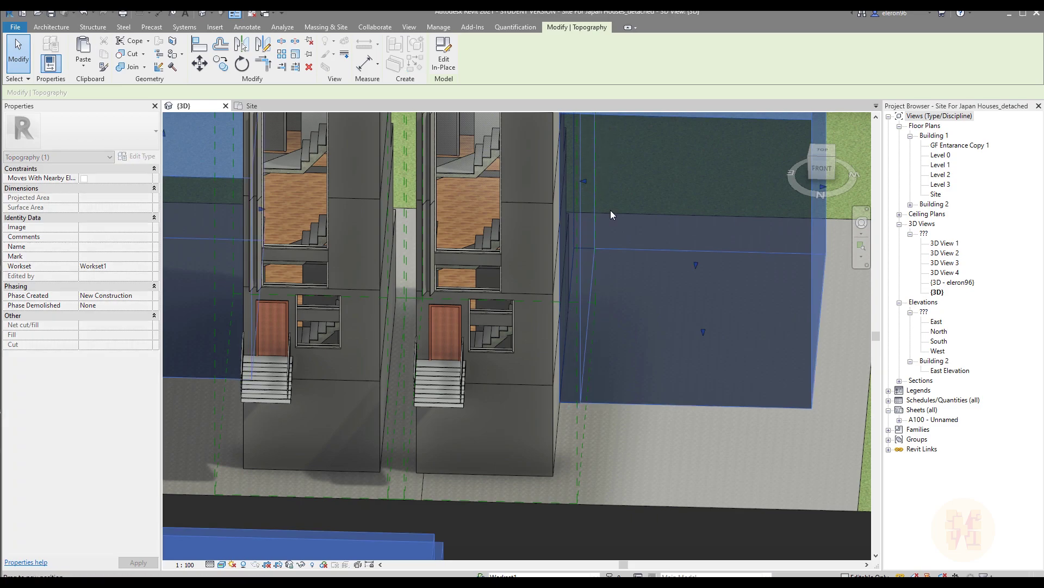
{"action": "left_click_drag", "start_coordinate": [592, 347], "coordinate": [595, 347]}
{"action": "key", "text": "Escape"}
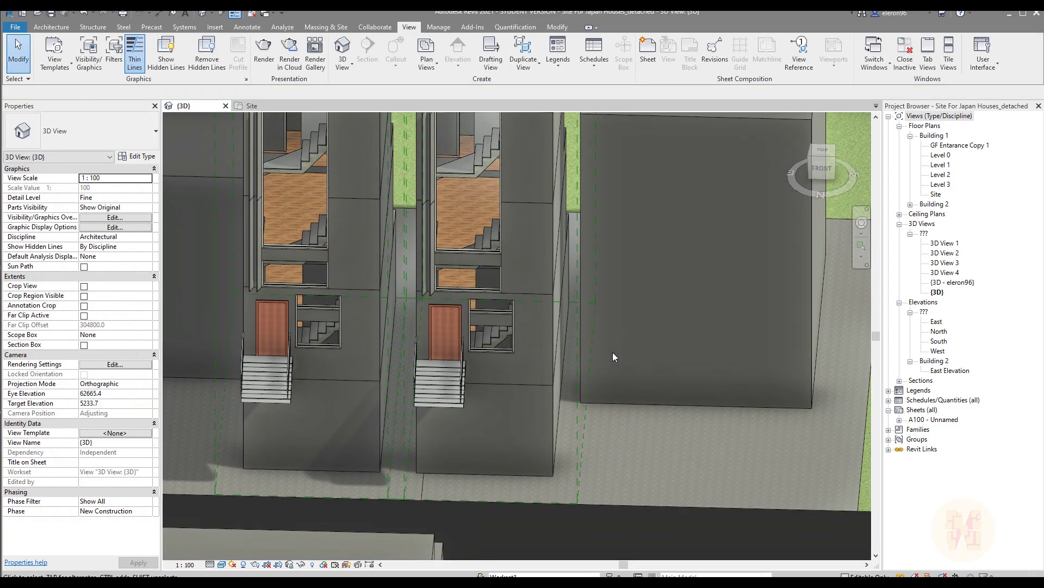
{"action": "key", "text": "a"}
{"action": "key", "text": "l"}
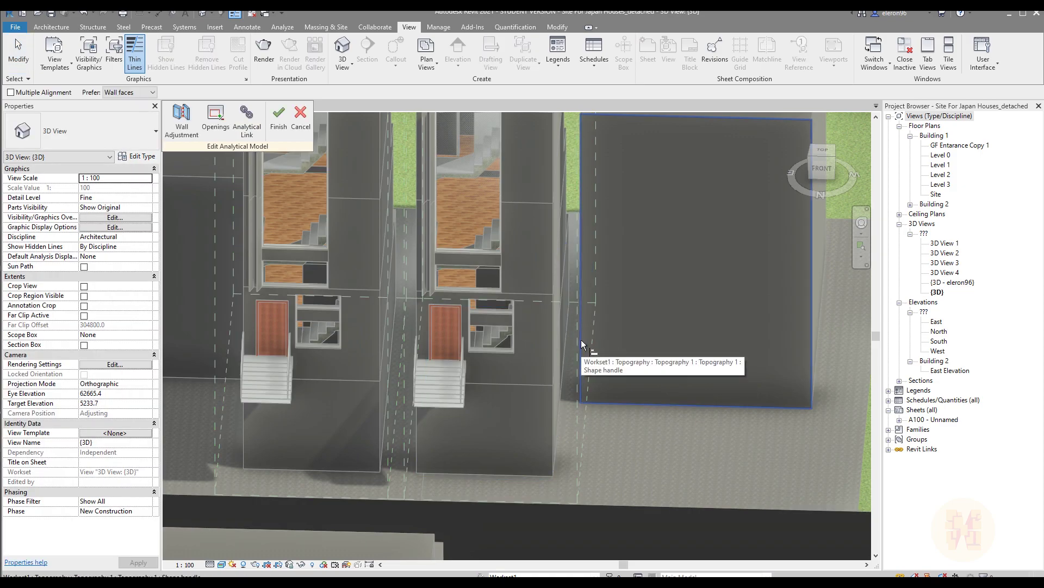
{"action": "left_click", "coordinate": [580, 339]}
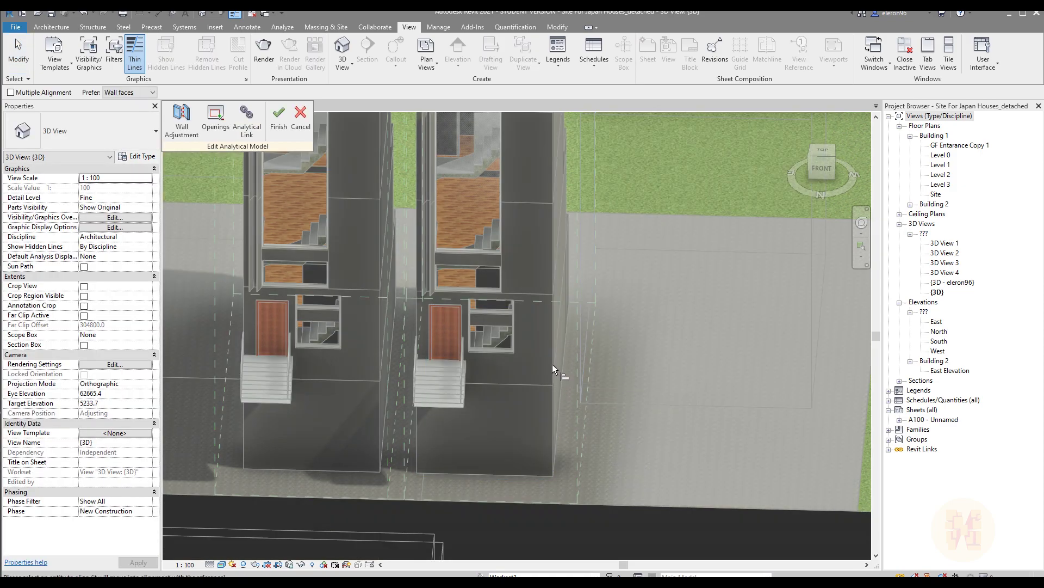
{"action": "left_click", "coordinate": [301, 120]}
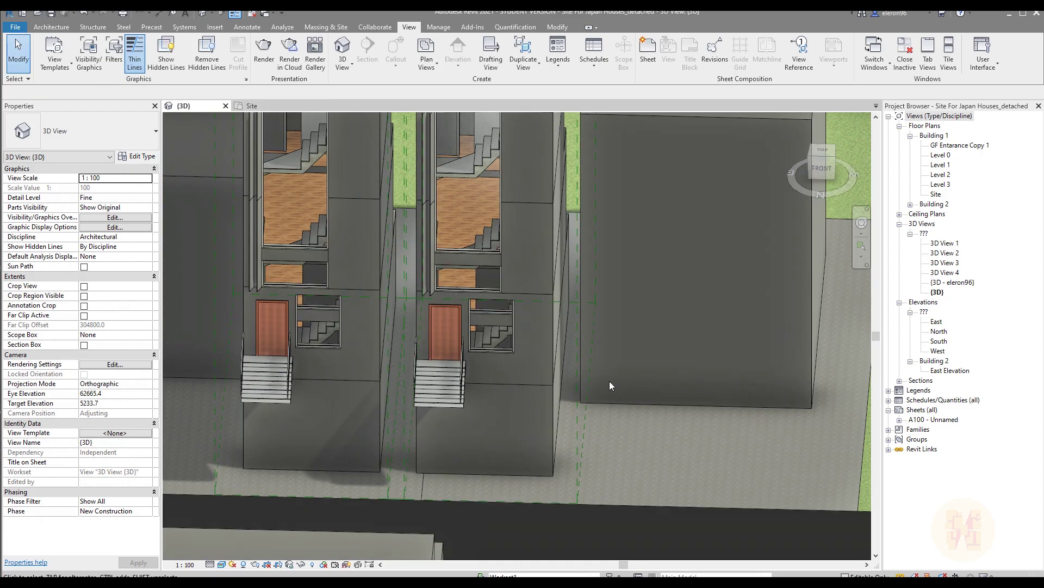
Align the copied Tiny House's outer side wall with the new side face of the narrowed building block
{"action": "scroll", "coordinate": [507, 302], "scroll_direction": "down", "scroll_amount": 3}
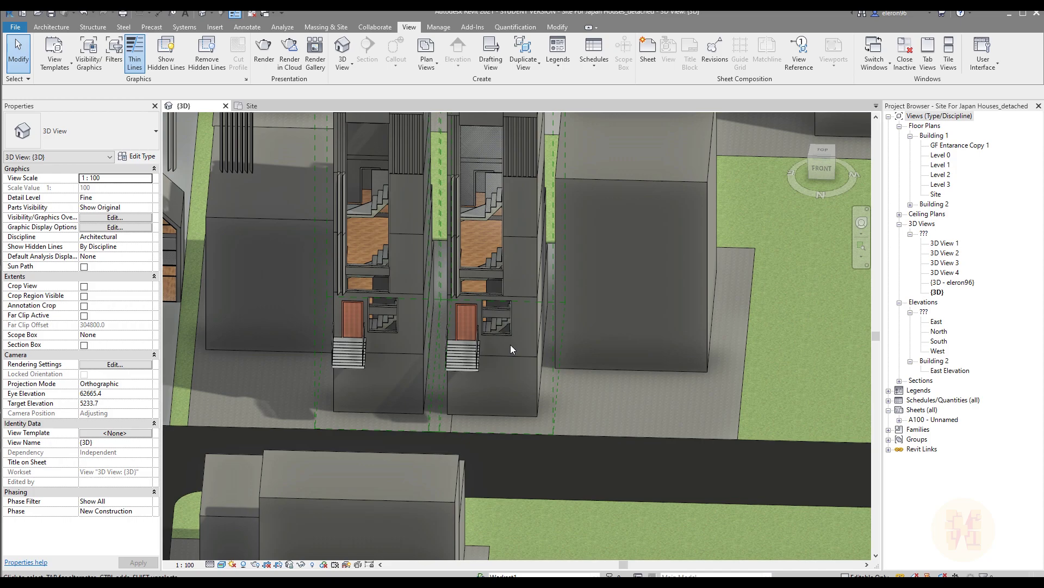
{"action": "key", "text": "a"}
{"action": "key", "text": "l"}
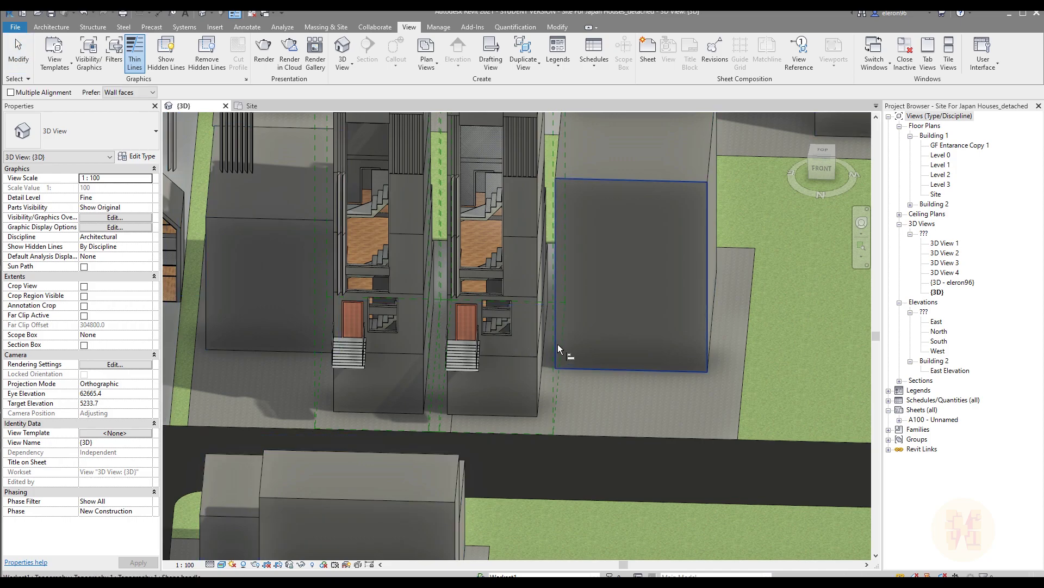
{"action": "left_click", "coordinate": [555, 342]}
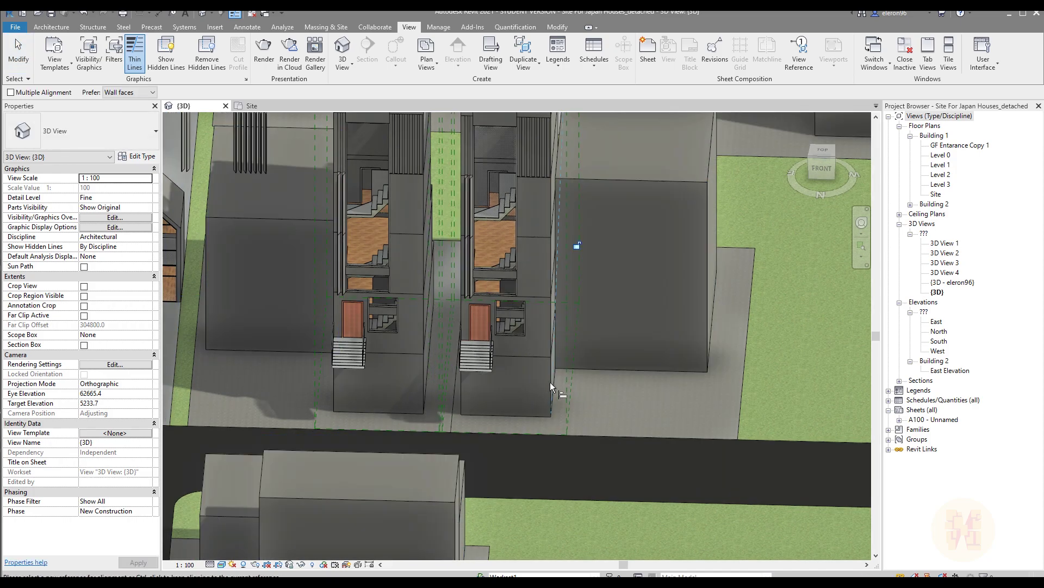
{"action": "left_click", "coordinate": [539, 383]}
{"action": "key", "text": "Escape"}
{"action": "key", "text": "Escape"}
Mirror the copied Tiny House with the Copy option about a drawn axis running between the two houses
{"action": "middle_click_drag", "start_coordinate": [414, 321], "coordinate": [492, 348], "text": "shift"}
{"action": "left_click", "coordinate": [493, 345]}
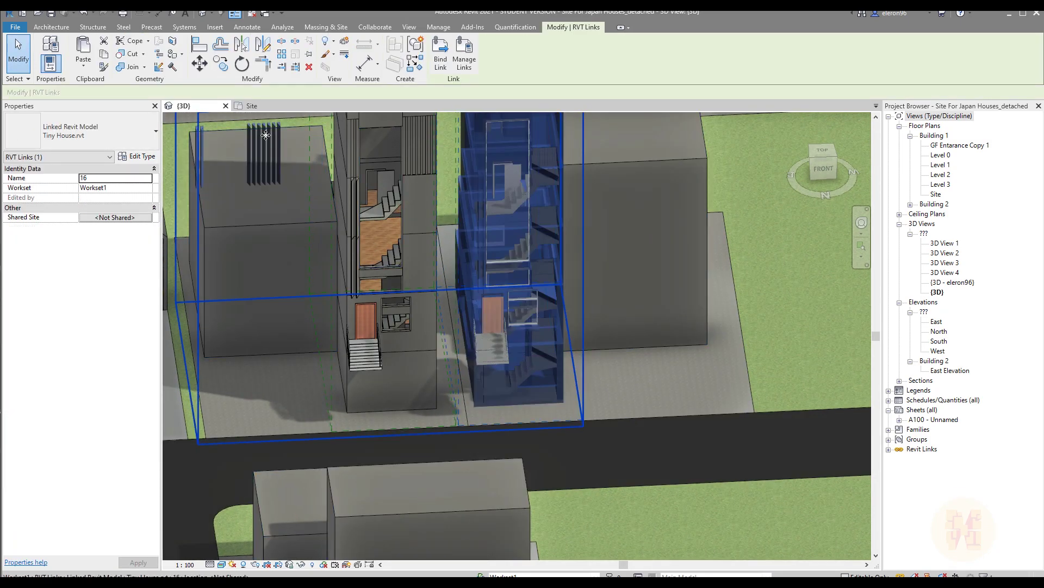
{"action": "left_click", "coordinate": [262, 43]}
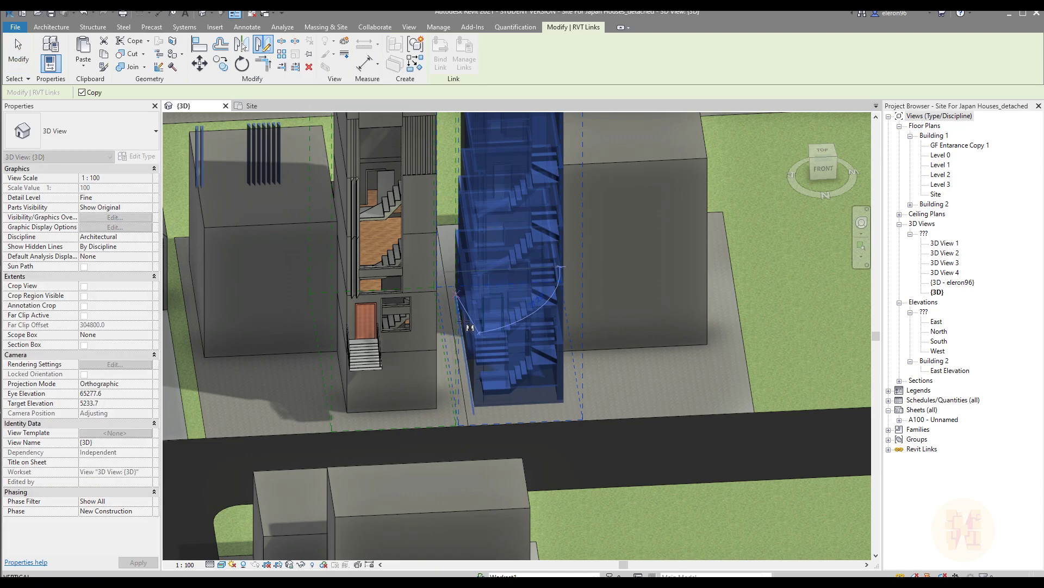
{"action": "key", "text": "Escape"}
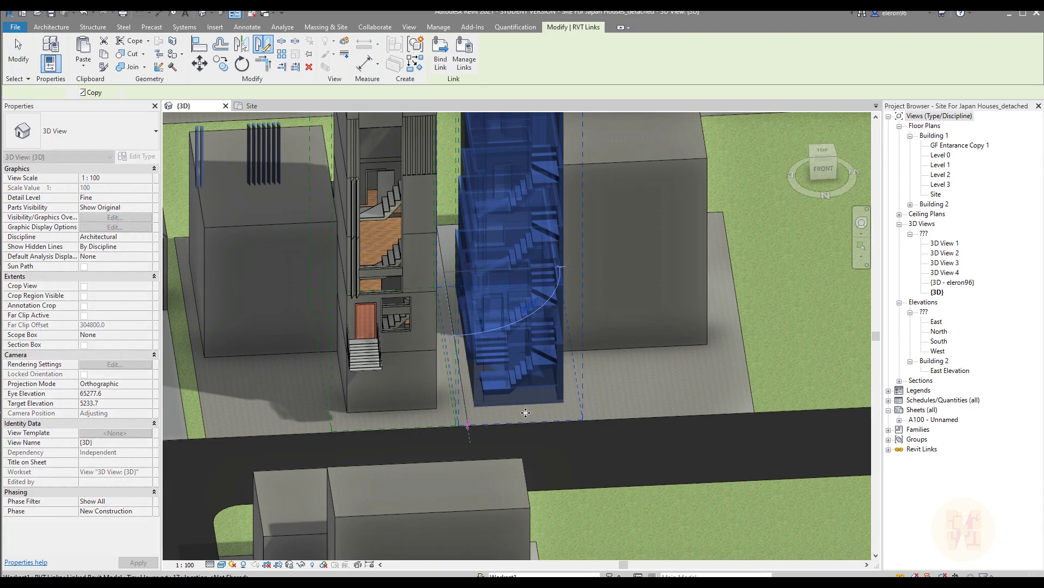
{"action": "left_click", "coordinate": [525, 414]}
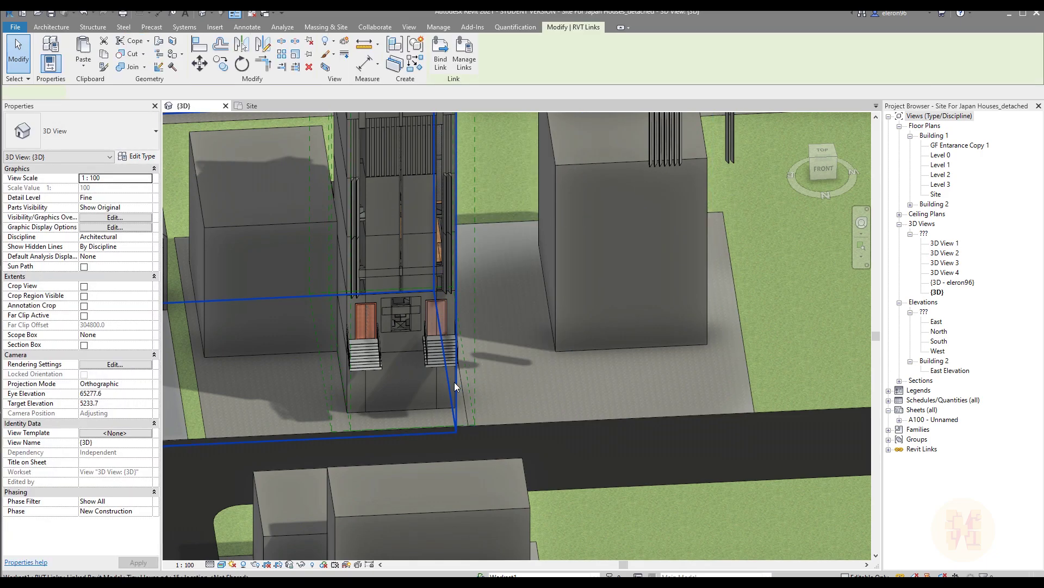
Move the original Tiny House out of the mirrored one, to its other side near the narrowed building block
{"action": "left_click", "coordinate": [455, 382]}
{"action": "left_click_drag", "start_coordinate": [455, 382], "coordinate": [556, 370]}
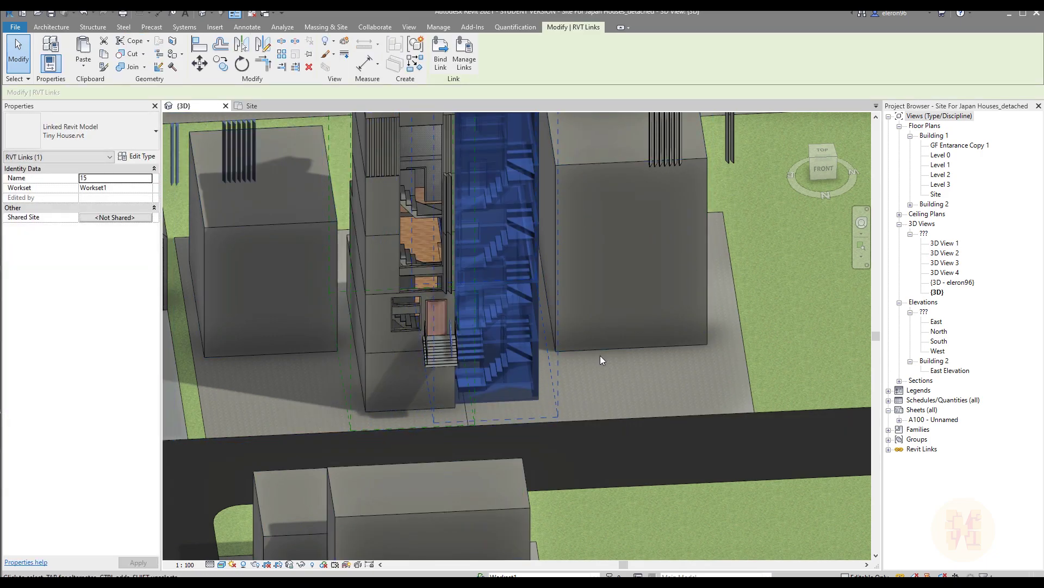
{"action": "key", "text": "Escape"}
Align the outer side walls of both Tiny Houses with the facing sides of their adjacent building blocks
{"action": "scroll", "coordinate": [550, 356], "scroll_direction": "up", "scroll_amount": 3}
{"action": "middle_click_drag", "start_coordinate": [412, 357], "coordinate": [501, 373], "text": "shift"}
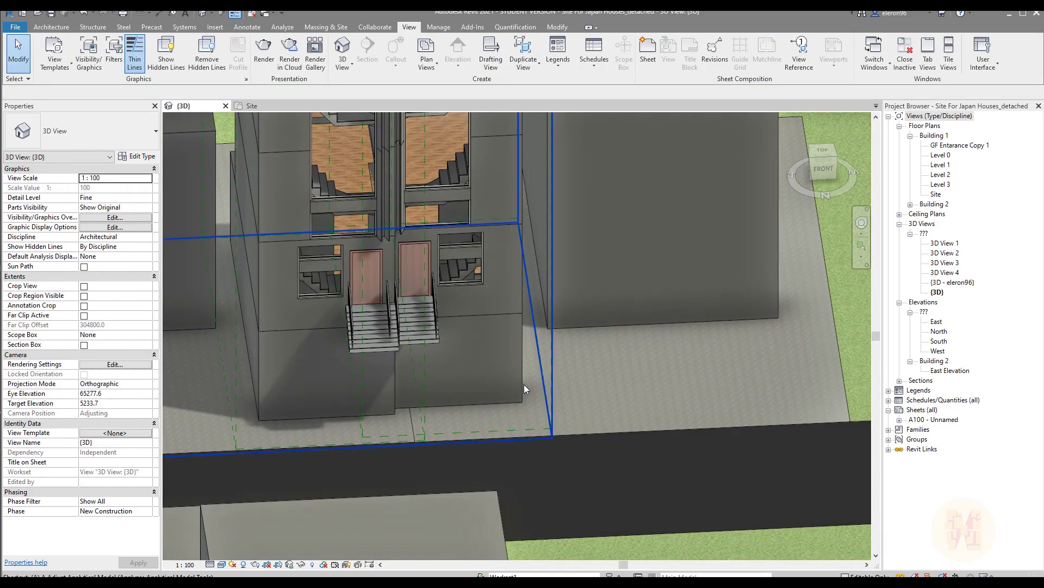
{"action": "key", "text": "l"}
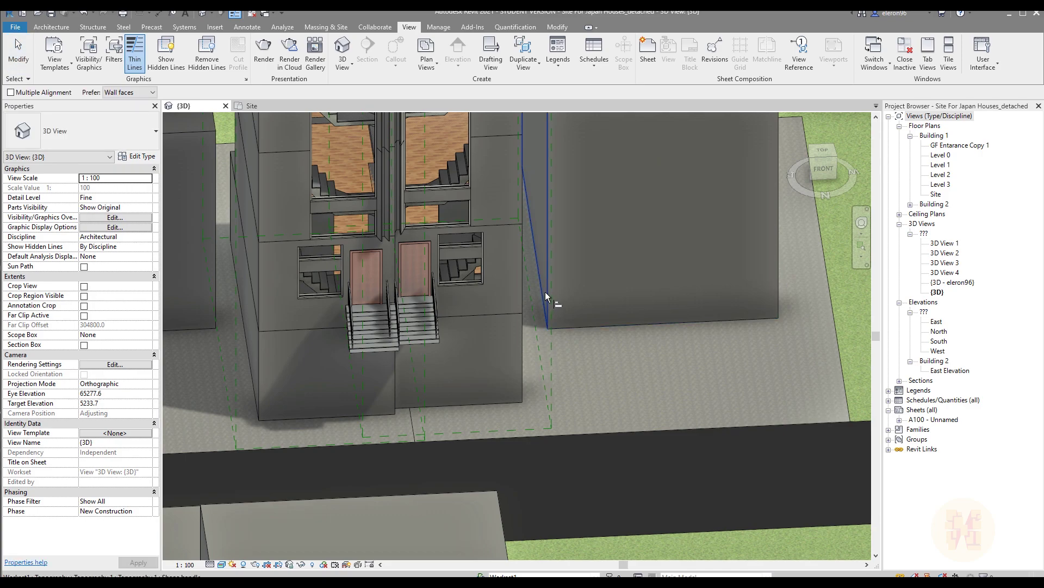
{"action": "left_click", "coordinate": [522, 323]}
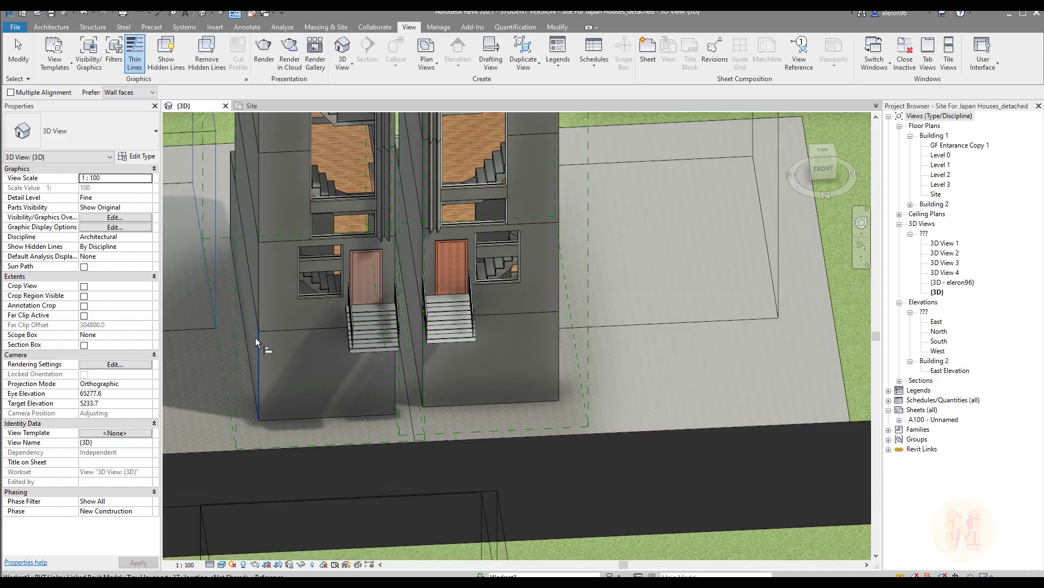
{"action": "key", "text": "Escape"}
{"action": "scroll", "coordinate": [473, 348], "scroll_direction": "down", "scroll_amount": 4}
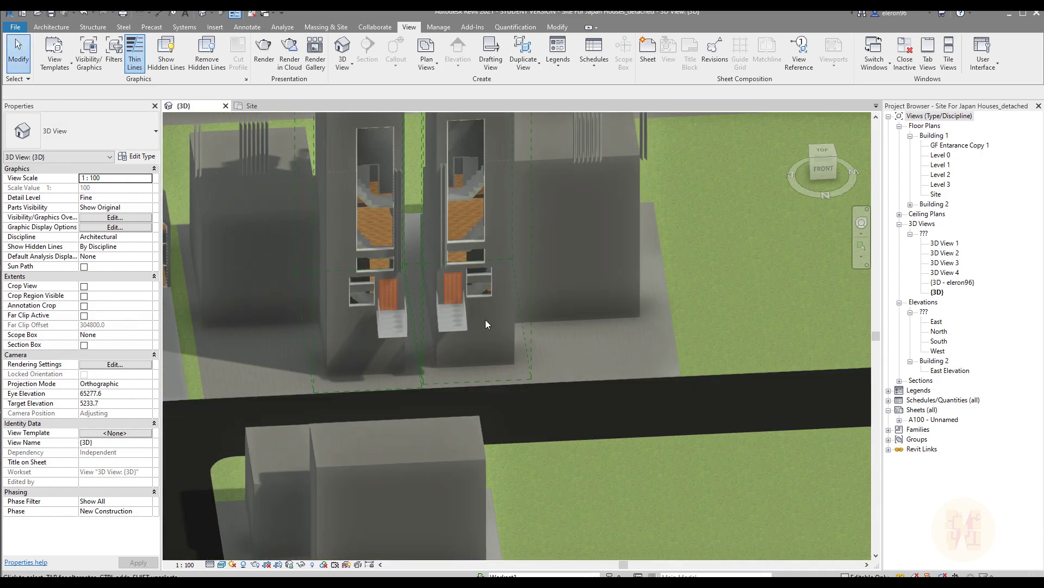
{"action": "middle_click_drag", "start_coordinate": [637, 325], "coordinate": [641, 349], "text": "shift"}
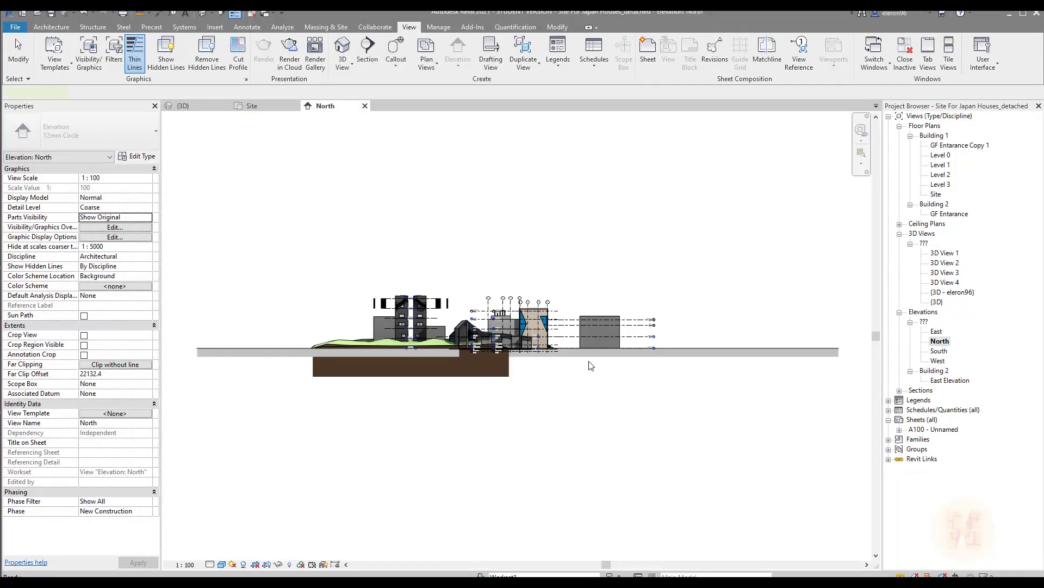
Move both Tiny House links down in the North elevation so their Level 1 sits on the site's ground surface
{"action": "left_click", "coordinate": [497, 334]}
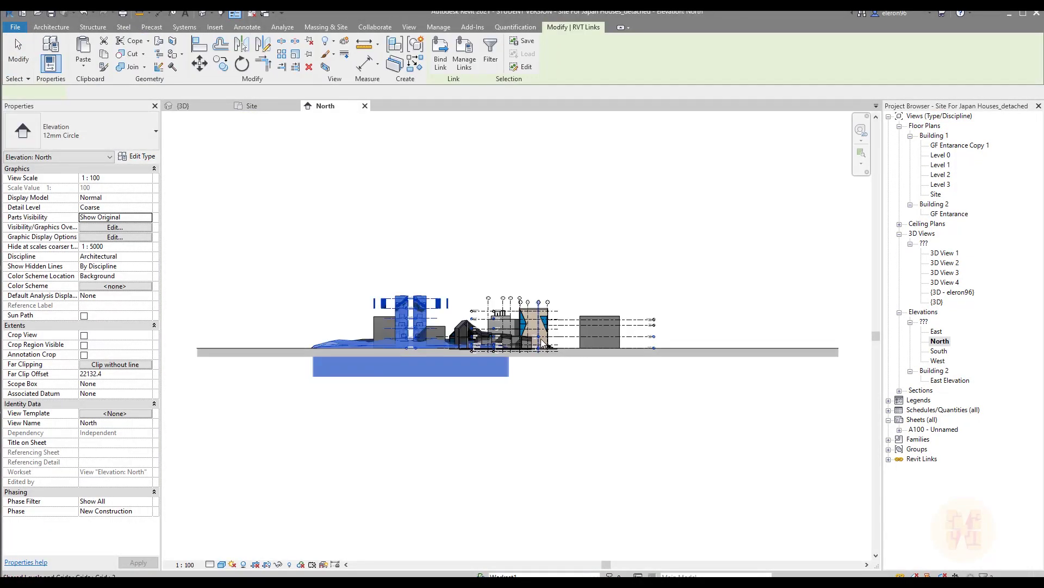
{"action": "scroll", "coordinate": [490, 343], "scroll_direction": "up", "scroll_amount": 6}
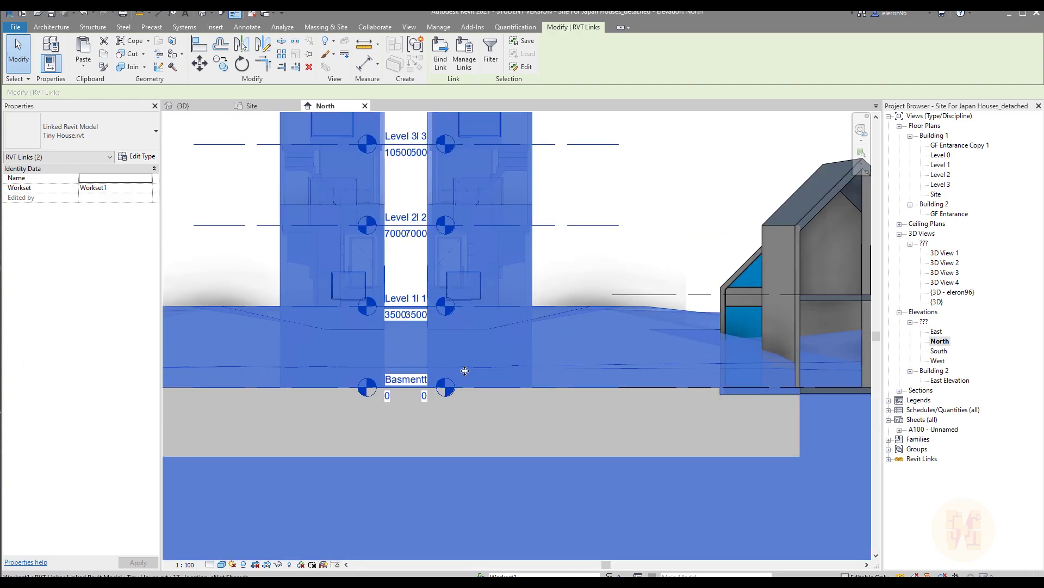
{"action": "left_click", "coordinate": [206, 70]}
{"action": "left_click", "coordinate": [541, 307]}
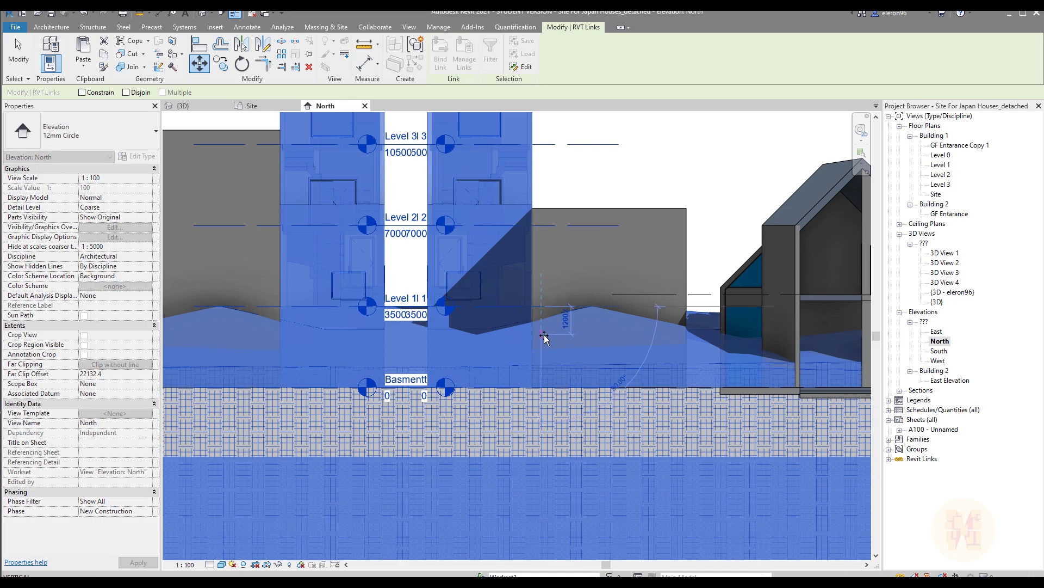
{"action": "left_click", "coordinate": [599, 400]}
{"action": "key", "text": "Escape"}
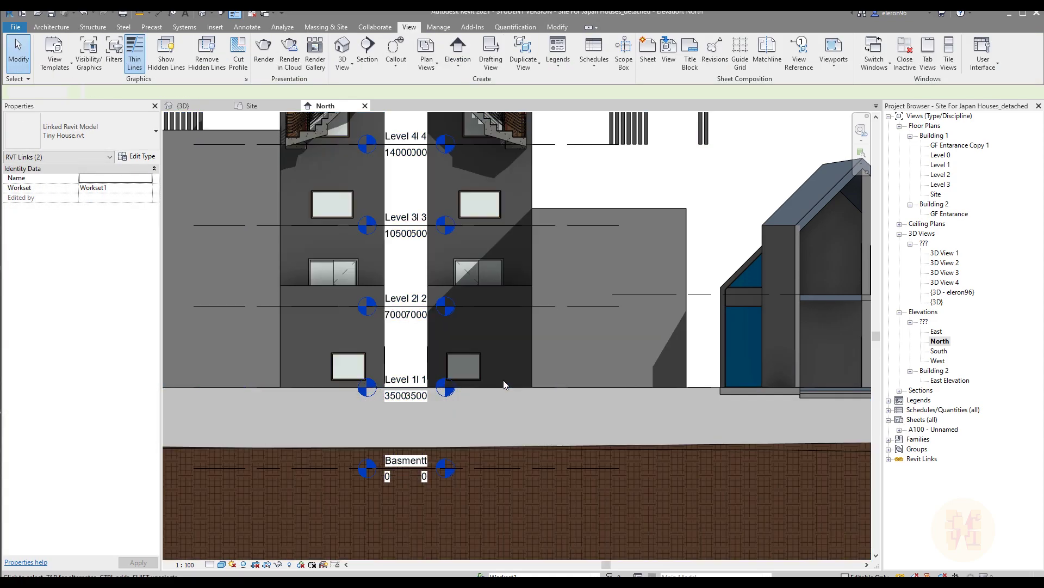
Return to the 3D view of the site and save the project as 14-Colab
{"action": "left_click", "coordinate": [182, 106]}
{"action": "middle_click_drag", "start_coordinate": [544, 332], "coordinate": [569, 214], "text": "shift"}
{"action": "scroll", "coordinate": [569, 215], "scroll_direction": "down", "scroll_amount": 5}
{"action": "scroll", "coordinate": [570, 215], "scroll_direction": "up", "scroll_amount": 6}
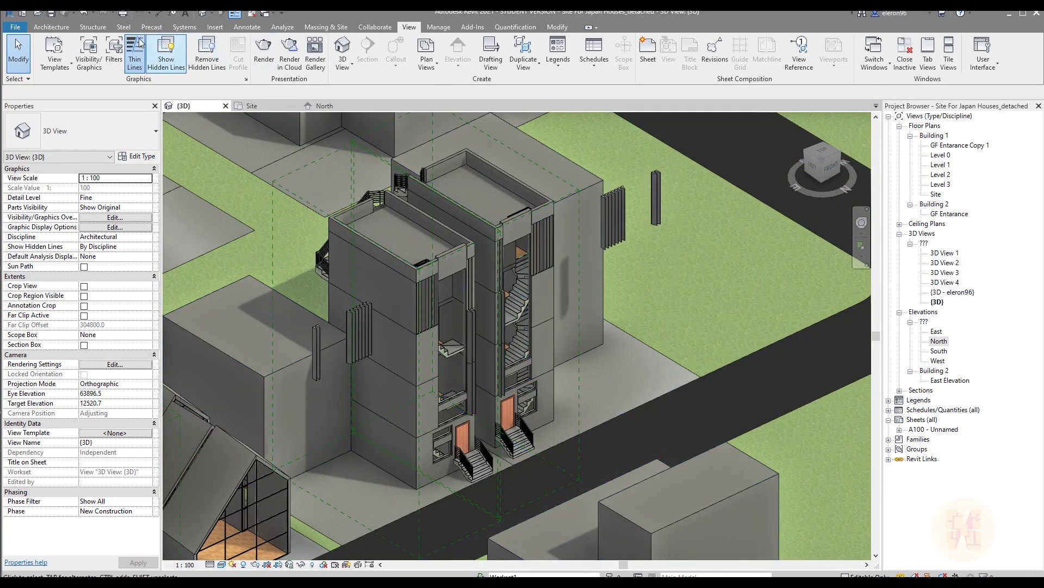
{"action": "left_click", "coordinate": [59, 14]}
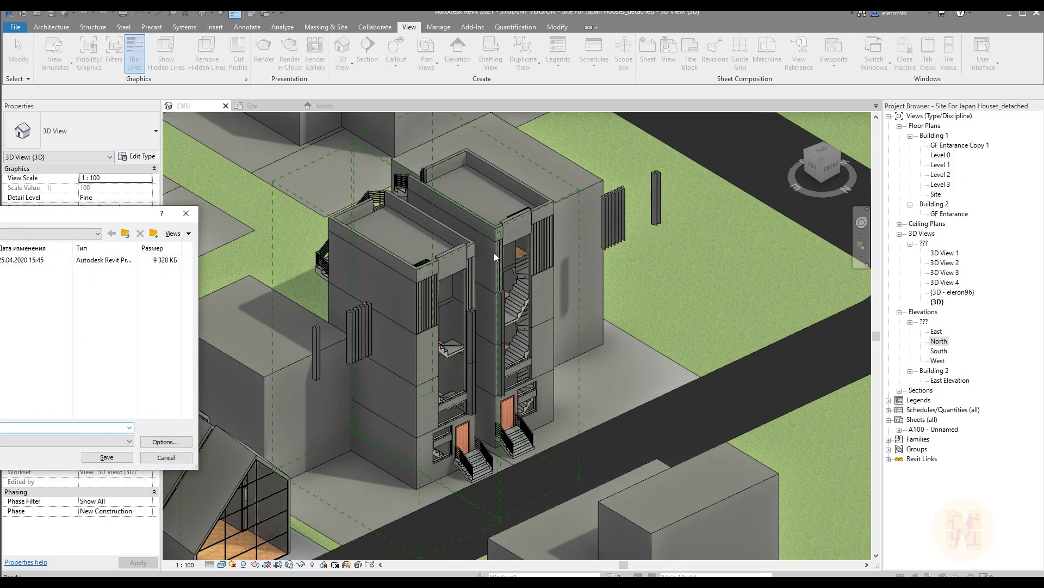
{"action": "left_click", "coordinate": [33, 260]}
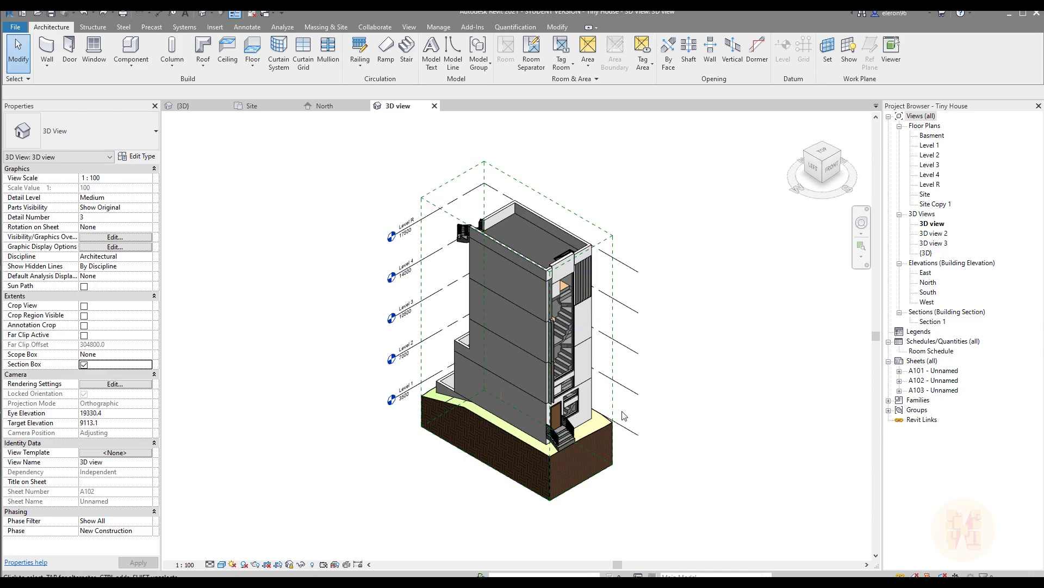
In the Tiny House model's default 3D view, delete the stray vertical wall sweeps floating in the air beside the building
{"action": "left_click", "coordinate": [205, 15]}
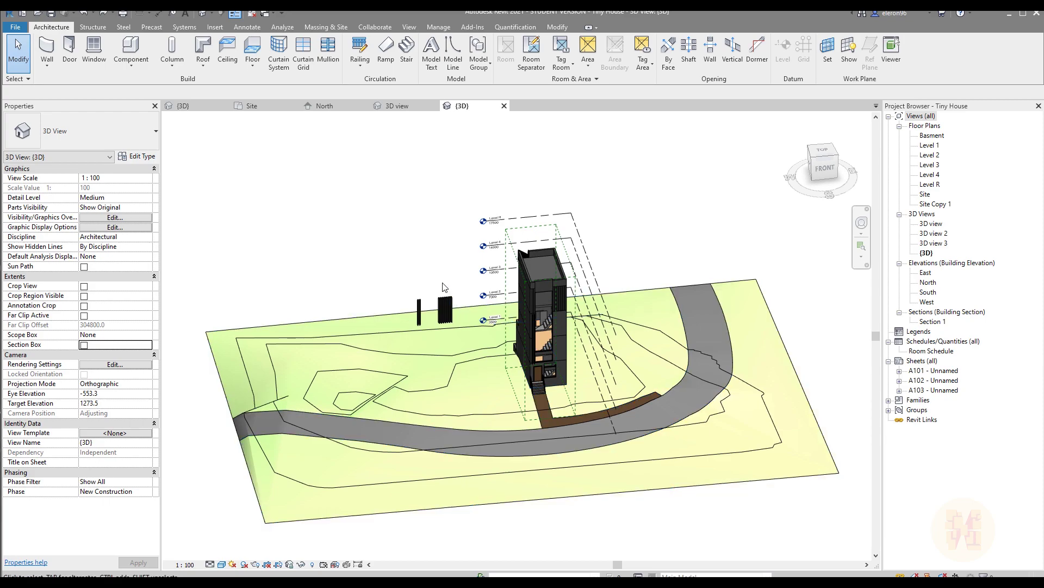
{"action": "scroll", "coordinate": [441, 310], "scroll_direction": "up", "scroll_amount": 5}
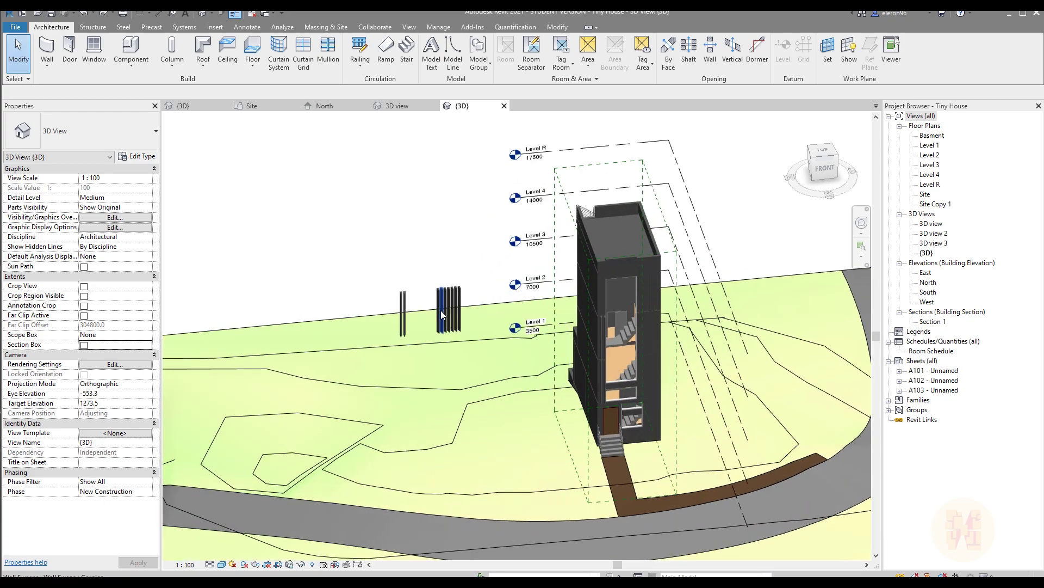
{"action": "left_click_drag", "start_coordinate": [319, 167], "coordinate": [473, 357]}
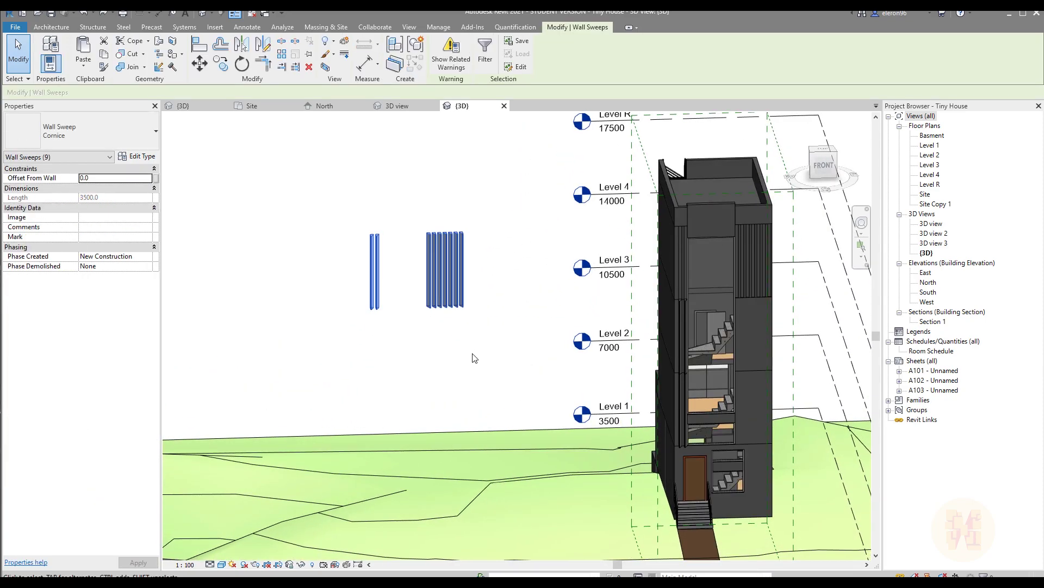
{"action": "left_click", "coordinate": [474, 358]}
Stretch the short vertical Cornice wall sweeps beside the front stair opening up to its top, giving them a length of 7000
{"action": "scroll", "coordinate": [515, 283], "scroll_direction": "up", "scroll_amount": 5}
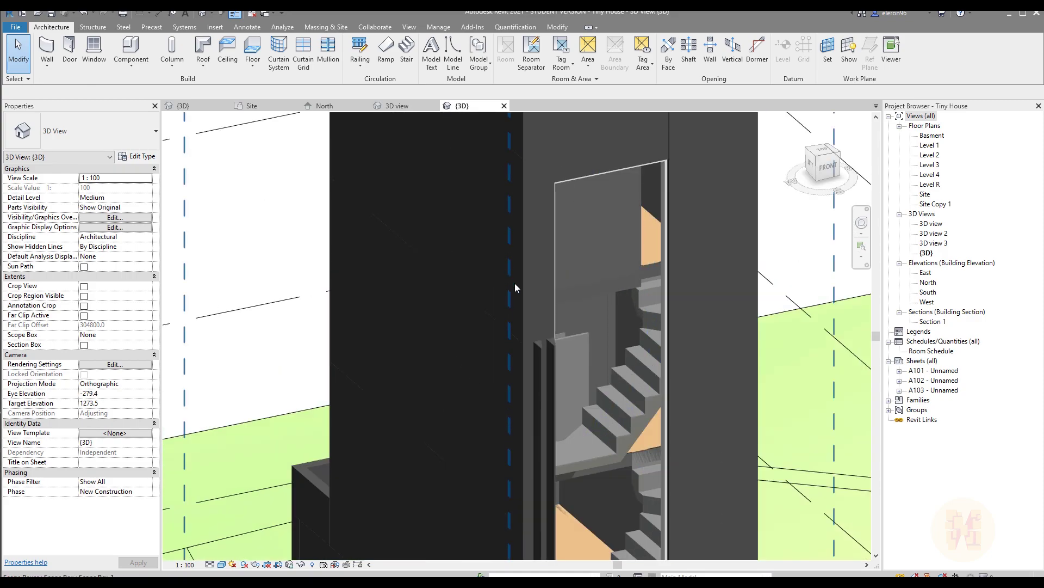
{"action": "left_click", "coordinate": [538, 354]}
{"action": "middle_click_drag", "start_coordinate": [573, 325], "coordinate": [530, 385]}
{"action": "left_click_drag", "start_coordinate": [492, 402], "coordinate": [489, 217]}
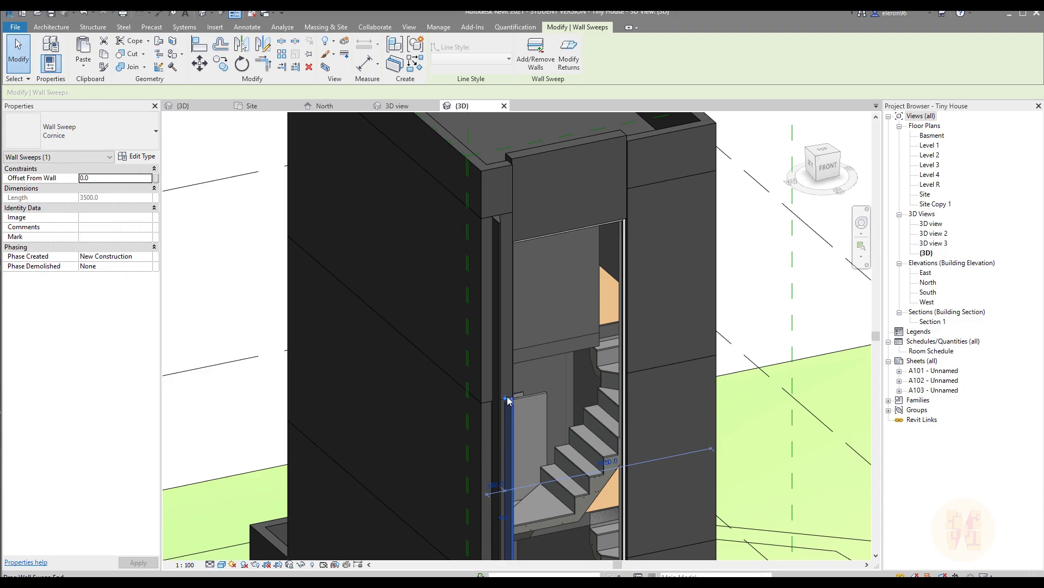
{"action": "key", "text": "Escape"}
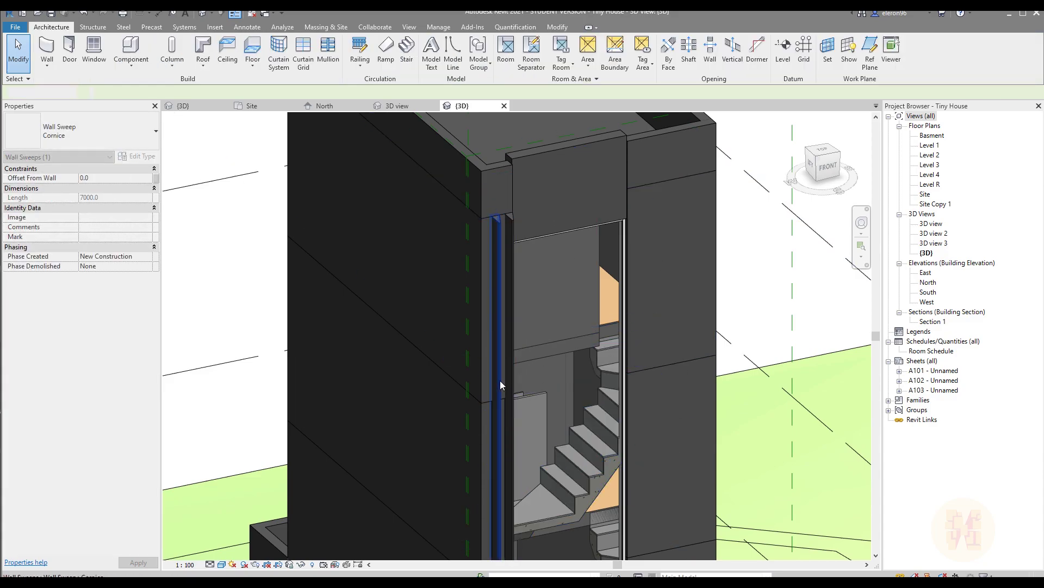
Save the corrected Tiny House model and close both of its 3D views to return to the site project
{"action": "middle_click_drag", "start_coordinate": [695, 405], "coordinate": [593, 264]}
{"action": "scroll", "coordinate": [586, 351], "scroll_direction": "down", "scroll_amount": 5}
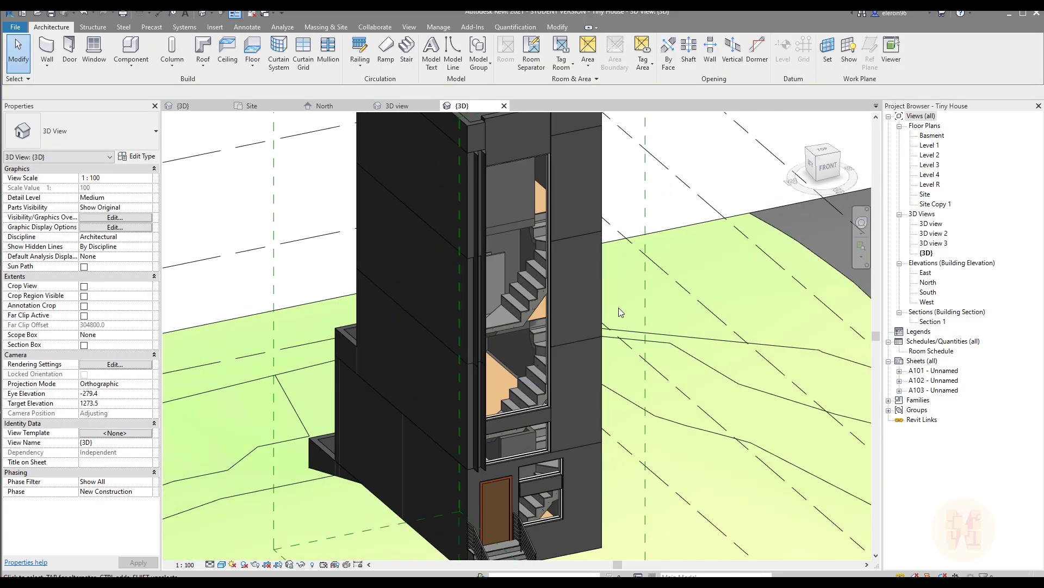
{"action": "scroll", "coordinate": [560, 308], "scroll_direction": "up", "scroll_amount": 2}
{"action": "scroll", "coordinate": [562, 218], "scroll_direction": "down", "scroll_amount": 3}
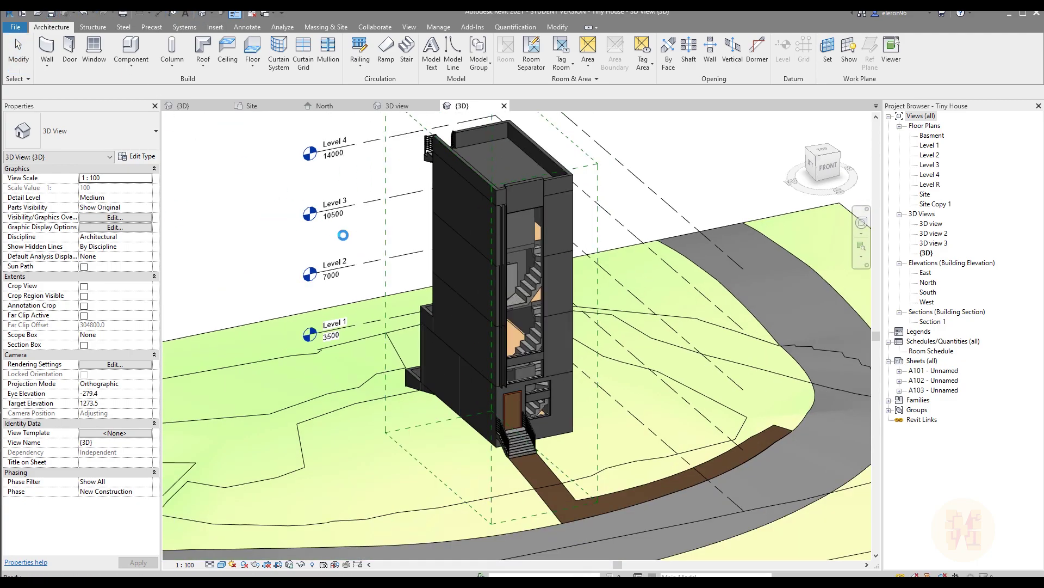
{"action": "left_click", "coordinate": [504, 106]}
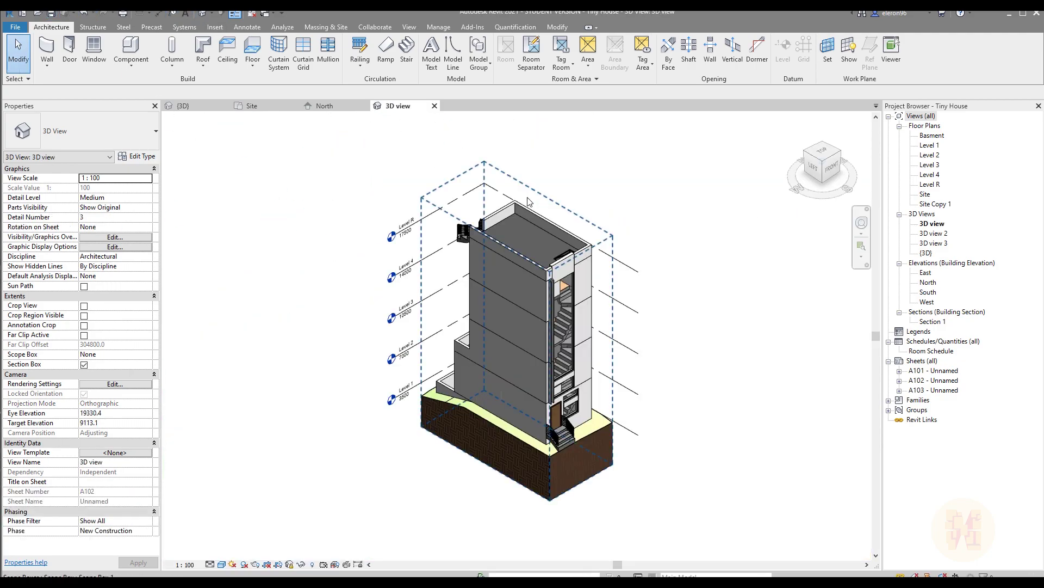
{"action": "left_click", "coordinate": [435, 106]}
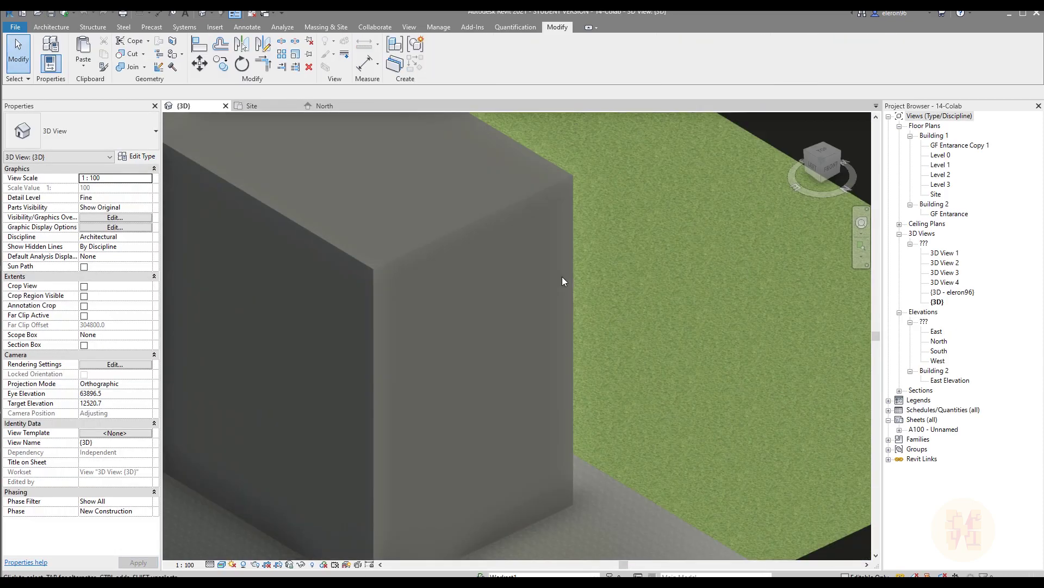
Reload the Tiny House.rvt link in the site project and check both houses from several angles
{"action": "scroll", "coordinate": [562, 276], "scroll_direction": "down", "scroll_amount": 3}
{"action": "middle_click_drag", "start_coordinate": [459, 312], "coordinate": [588, 270]}
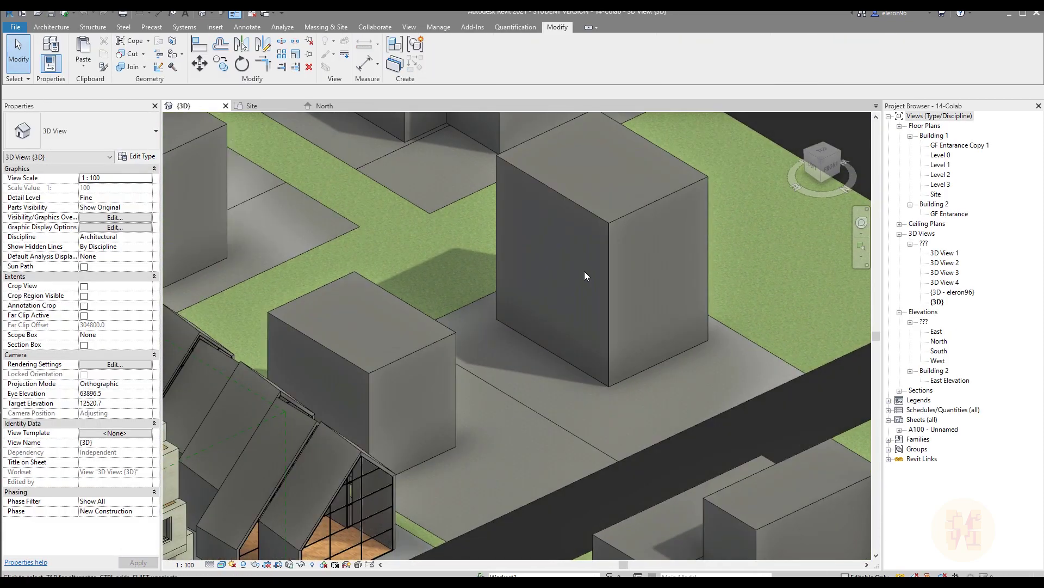
{"action": "middle_click_drag", "start_coordinate": [454, 324], "coordinate": [448, 356]}
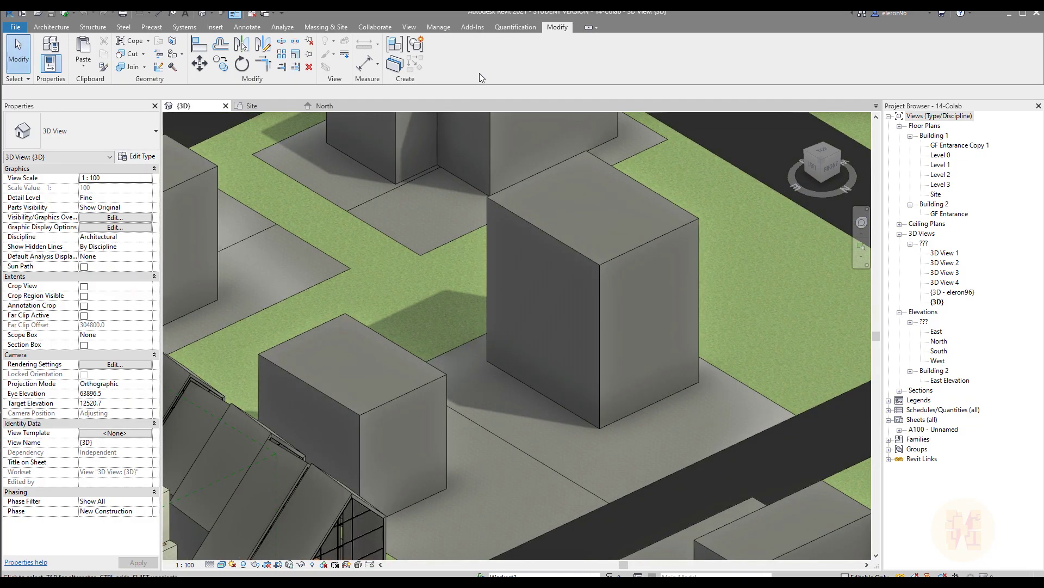
{"action": "left_click", "coordinate": [438, 28]}
{"action": "left_click", "coordinate": [690, 63]}
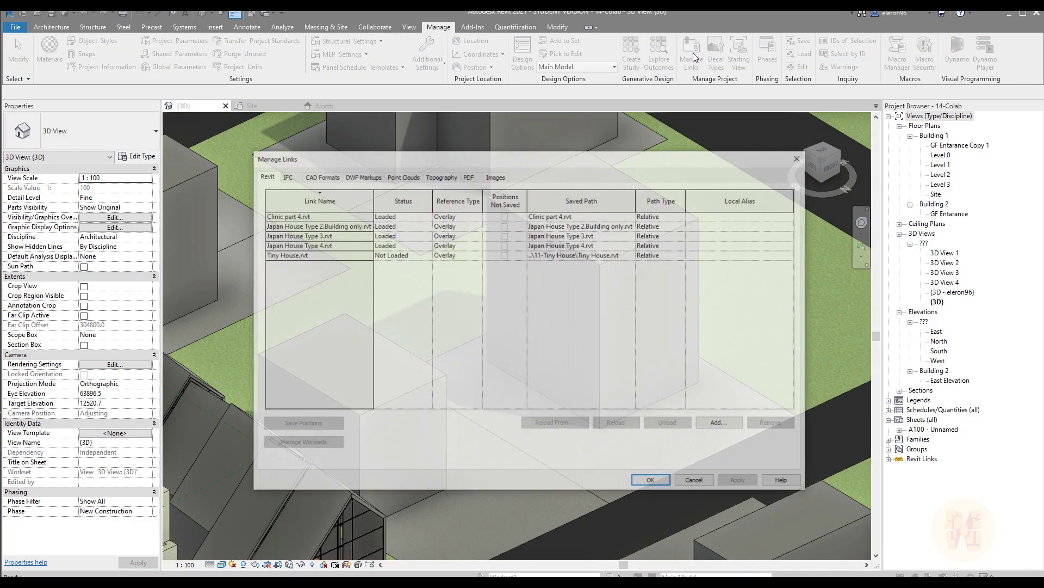
{"action": "left_click", "coordinate": [294, 257]}
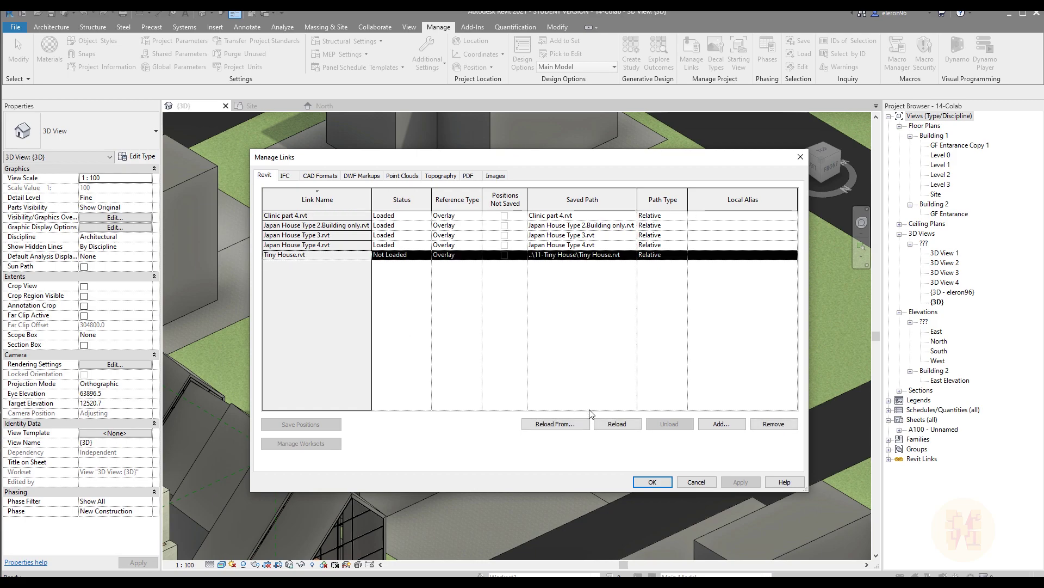
{"action": "left_click", "coordinate": [602, 427]}
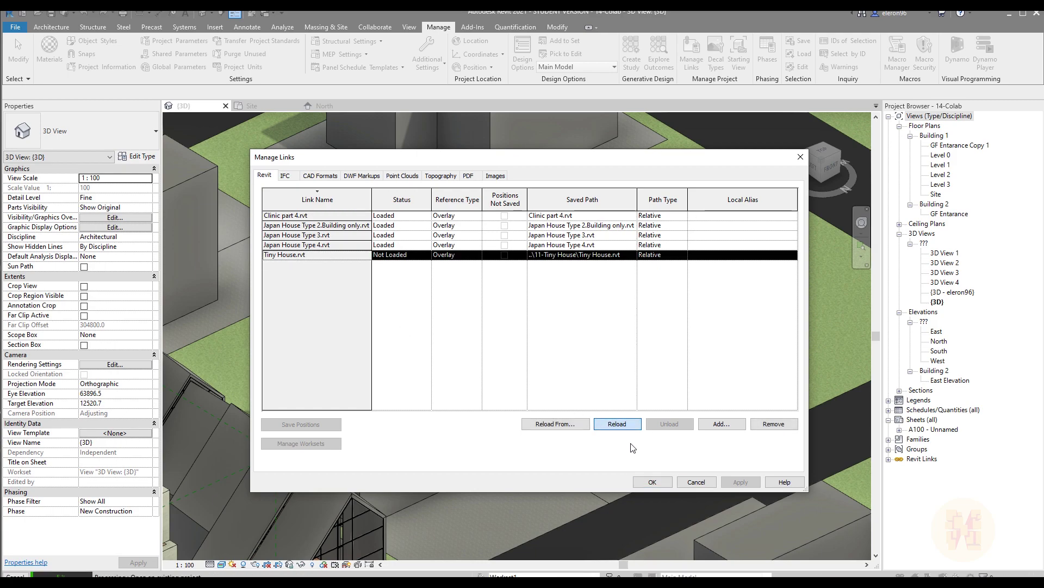
{"action": "left_click", "coordinate": [653, 482]}
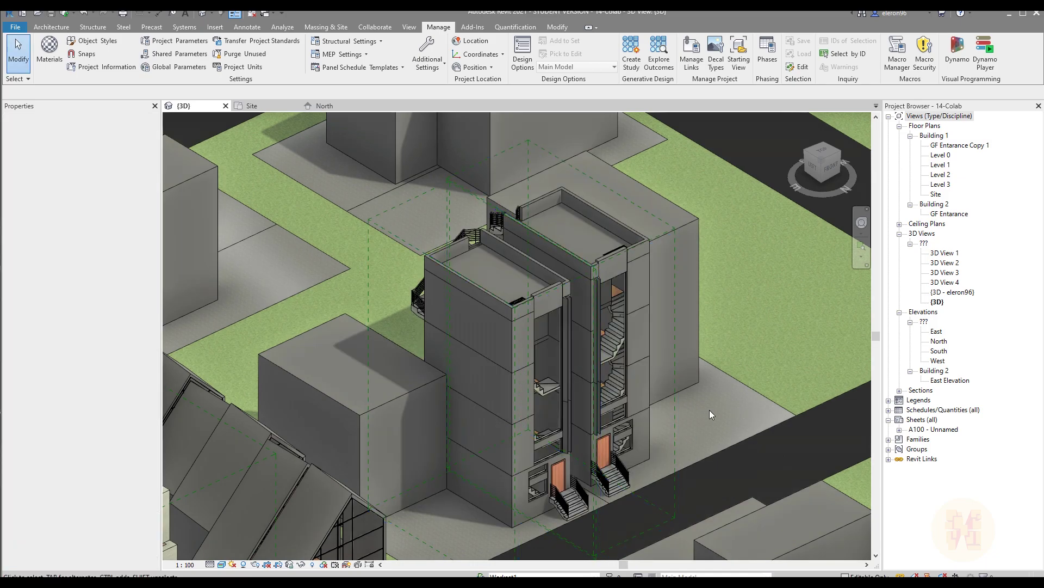
{"action": "scroll", "coordinate": [599, 305], "scroll_direction": "up", "scroll_amount": 3}
{"action": "middle_click_drag", "start_coordinate": [598, 305], "coordinate": [530, 326], "text": "shift"}
{"action": "scroll", "coordinate": [530, 327], "scroll_direction": "down", "scroll_amount": 5}
{"action": "middle_click_drag", "start_coordinate": [596, 325], "coordinate": [639, 346], "text": "shift"}
{"action": "scroll", "coordinate": [490, 322], "scroll_direction": "up", "scroll_amount": 5}
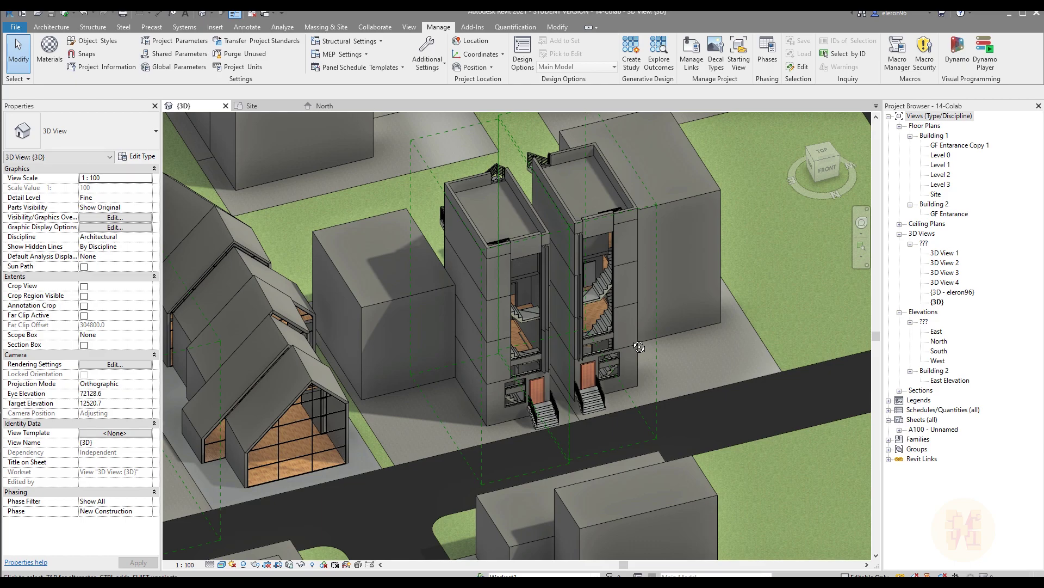
Place a perspective camera in the Site plan with its eye on the road by the Tiny Houses, aimed along the street frontage
{"action": "left_click", "coordinate": [256, 104]}
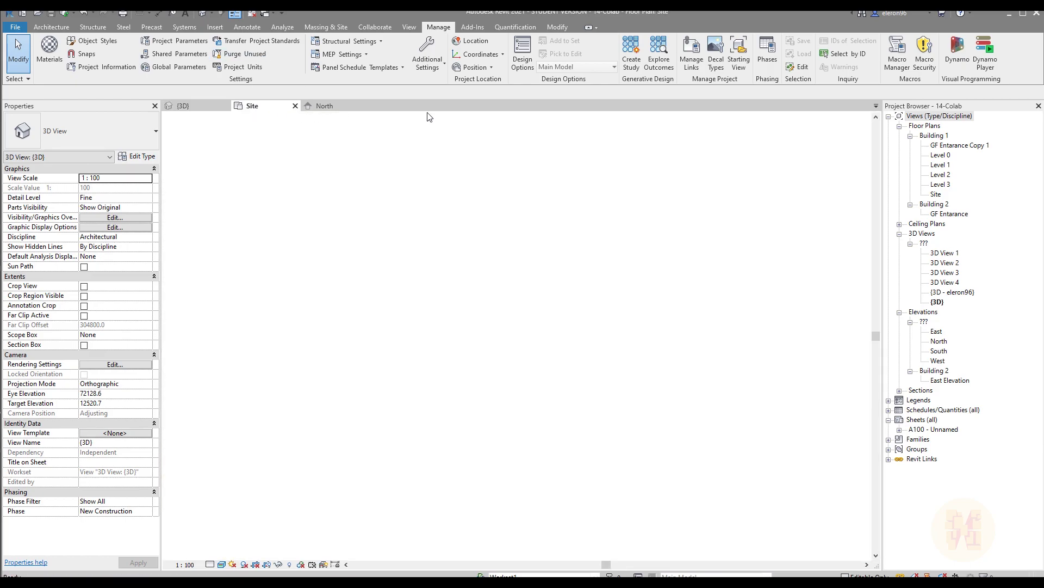
{"action": "left_click", "coordinate": [409, 26]}
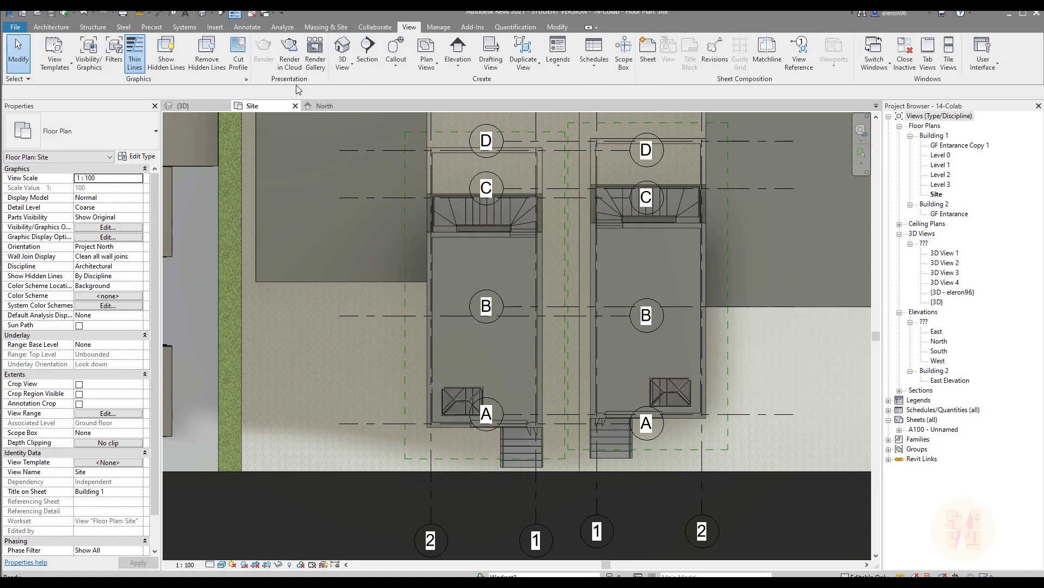
{"action": "left_click", "coordinate": [336, 73]}
{"action": "left_click", "coordinate": [356, 100]}
{"action": "scroll", "coordinate": [610, 265], "scroll_direction": "down", "scroll_amount": 5}
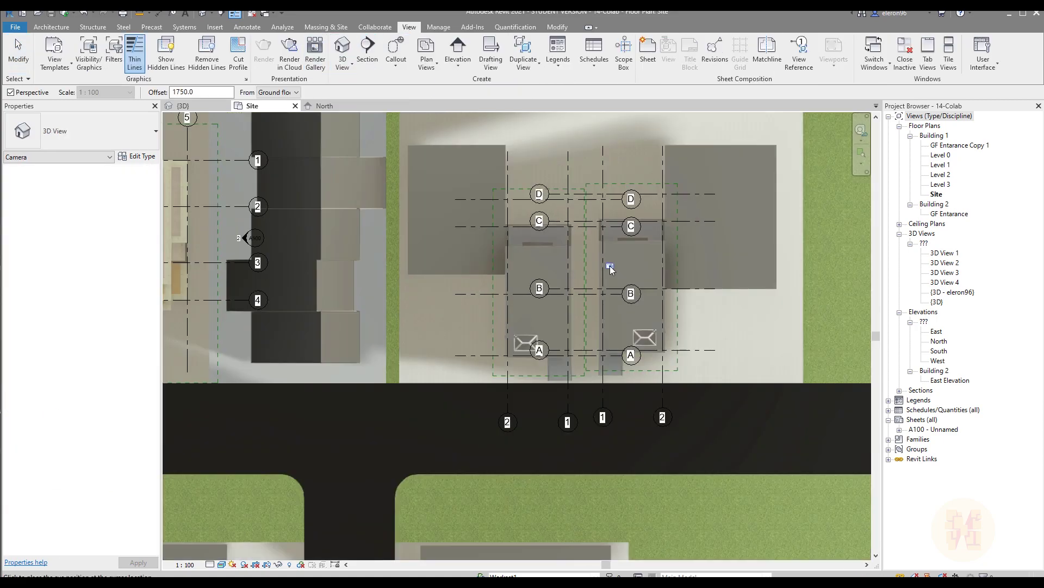
{"action": "scroll", "coordinate": [610, 266], "scroll_direction": "up", "scroll_amount": 3}
{"action": "middle_click_drag", "start_coordinate": [539, 318], "coordinate": [588, 275]}
{"action": "left_click", "coordinate": [735, 314]}
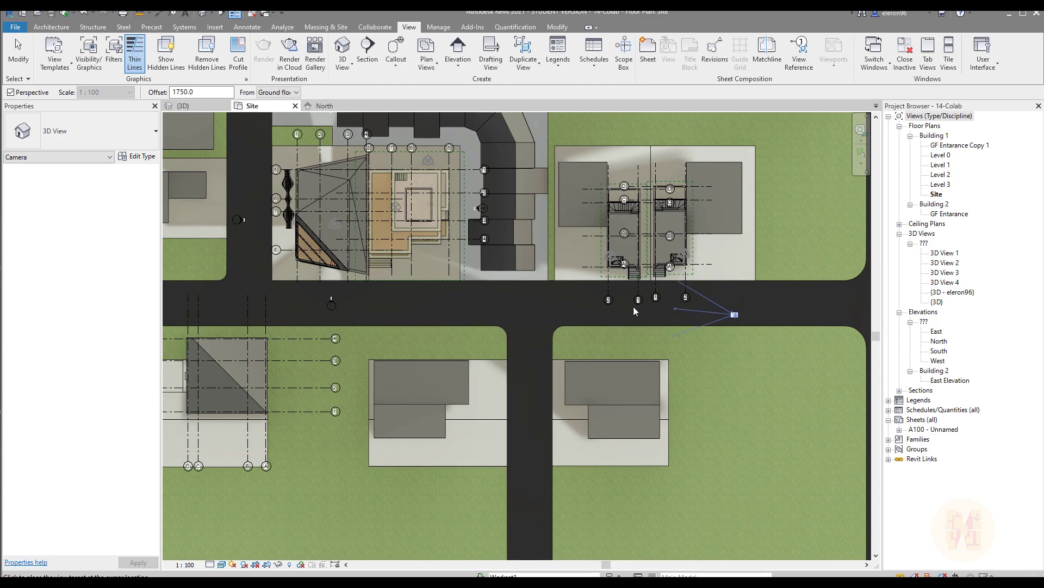
{"action": "left_click", "coordinate": [387, 257]}
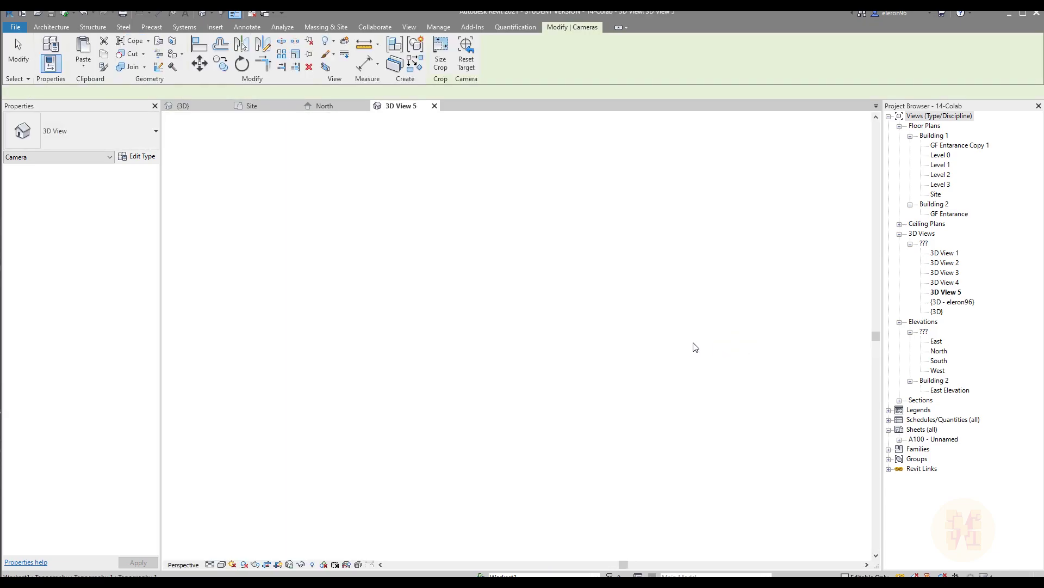
Set the new camera view's crop region to 300 mm wide and 300 mm high, keeping the Field of view option
{"action": "left_click_drag", "start_coordinate": [628, 375], "coordinate": [671, 387]}
{"action": "left_click_drag", "start_coordinate": [571, 344], "coordinate": [584, 271]}
{"action": "left_click", "coordinate": [441, 54]}
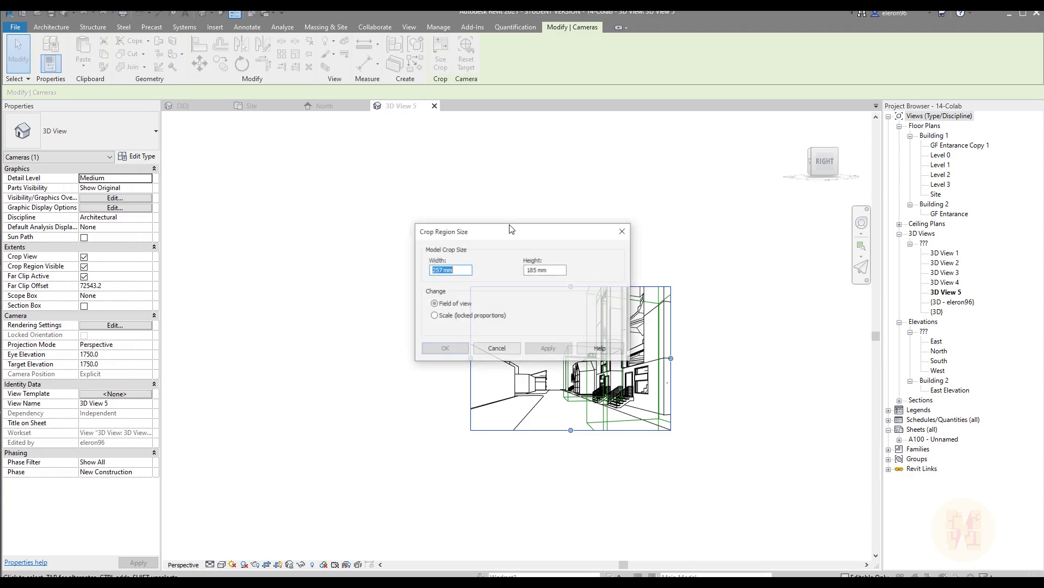
{"action": "type", "text": "300"}
{"action": "key", "text": "Tab"}
{"action": "type", "text": "300"}
{"action": "left_click", "coordinate": [461, 349]}
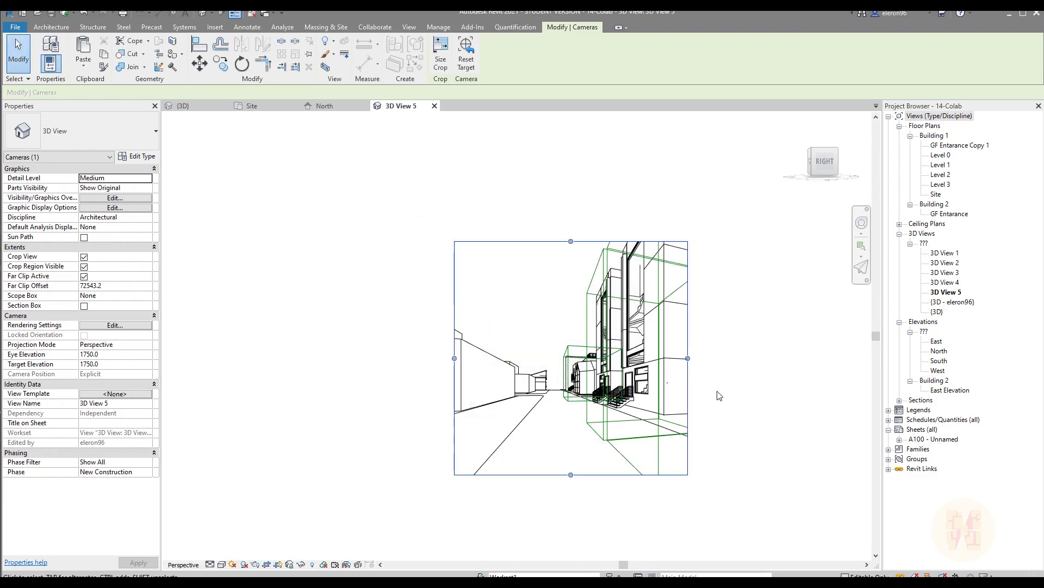
Shift the camera view's crop region upward and set its height to 500 mm to take in the full house facades
{"action": "left_click_drag", "start_coordinate": [592, 241], "coordinate": [601, 191]}
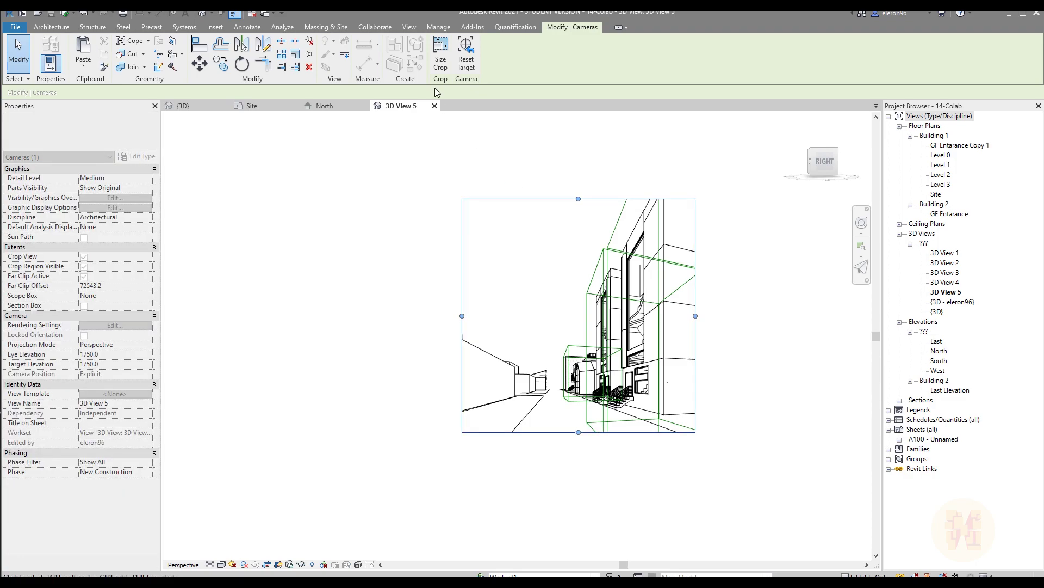
{"action": "left_click", "coordinate": [440, 54]}
{"action": "key", "text": "Tab"}
{"action": "type", "text": "500"}
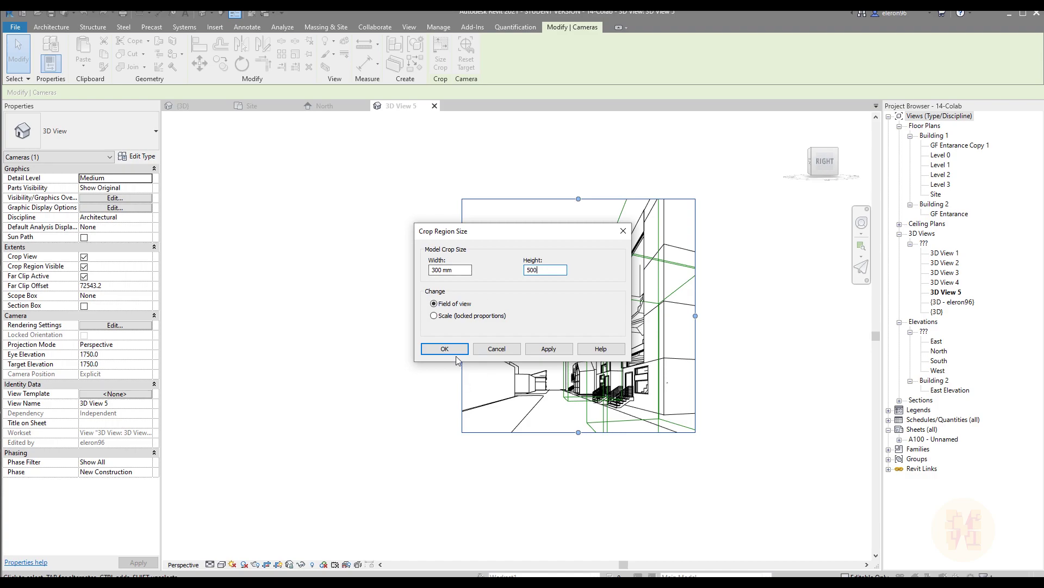
{"action": "left_click", "coordinate": [456, 353]}
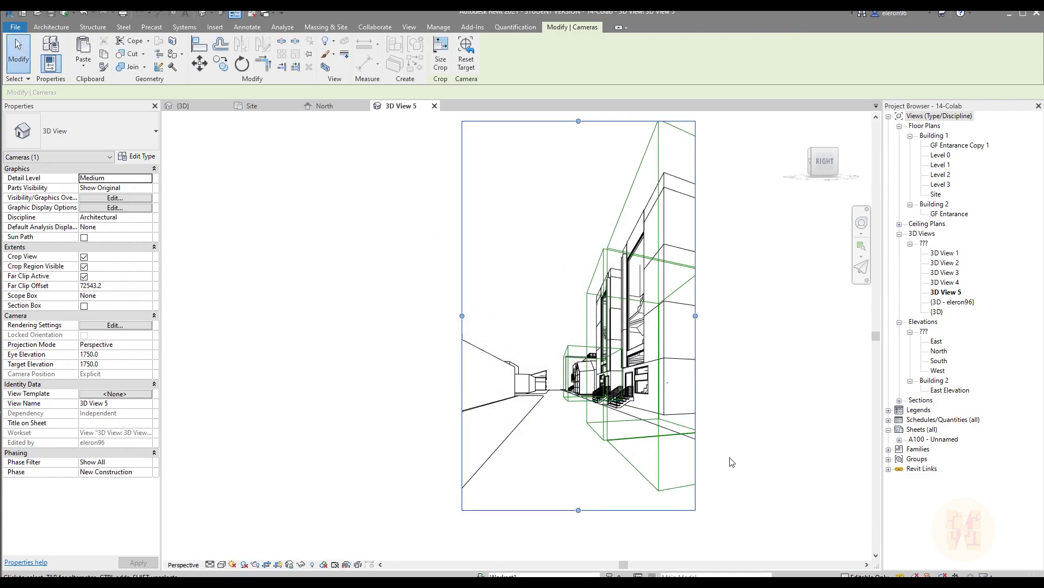
{"action": "left_click_drag", "start_coordinate": [635, 300], "coordinate": [636, 277]}
{"action": "left_click", "coordinate": [653, 280]}
Rename the camera view as 3D View 5 Instagramm
{"action": "right_click", "coordinate": [950, 293]}
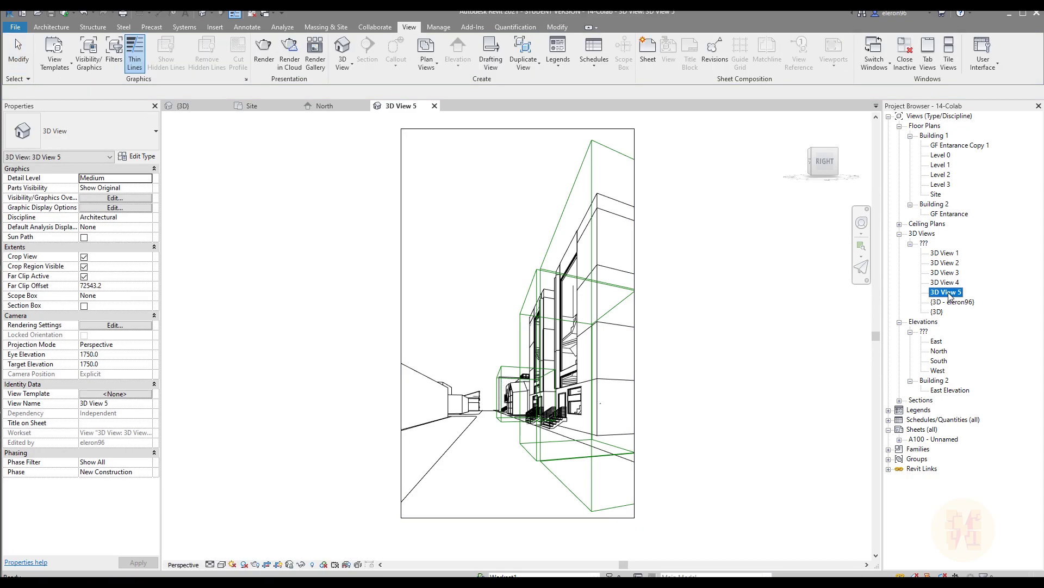
{"action": "left_click", "coordinate": [992, 471]}
{"action": "key", "text": "End"}
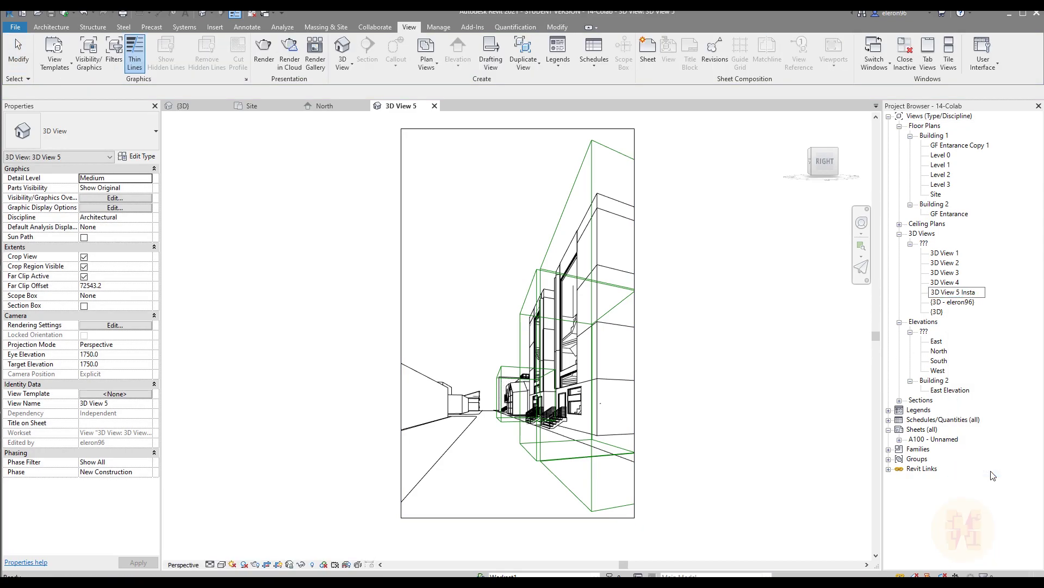
{"action": "type", "text": "Instagramm"}
{"action": "key", "text": "Return"}
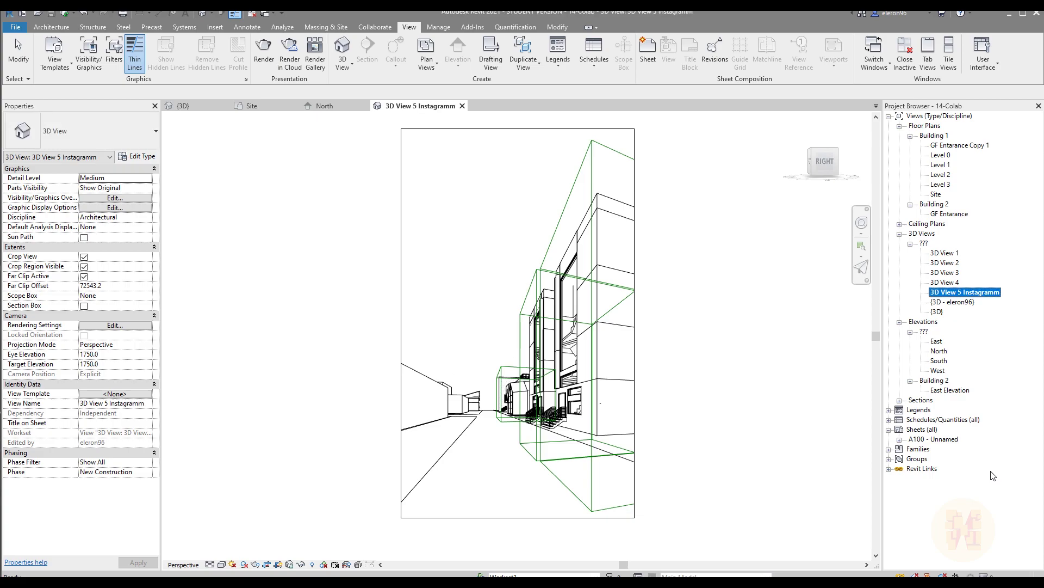
{"action": "left_click", "coordinate": [765, 447]}
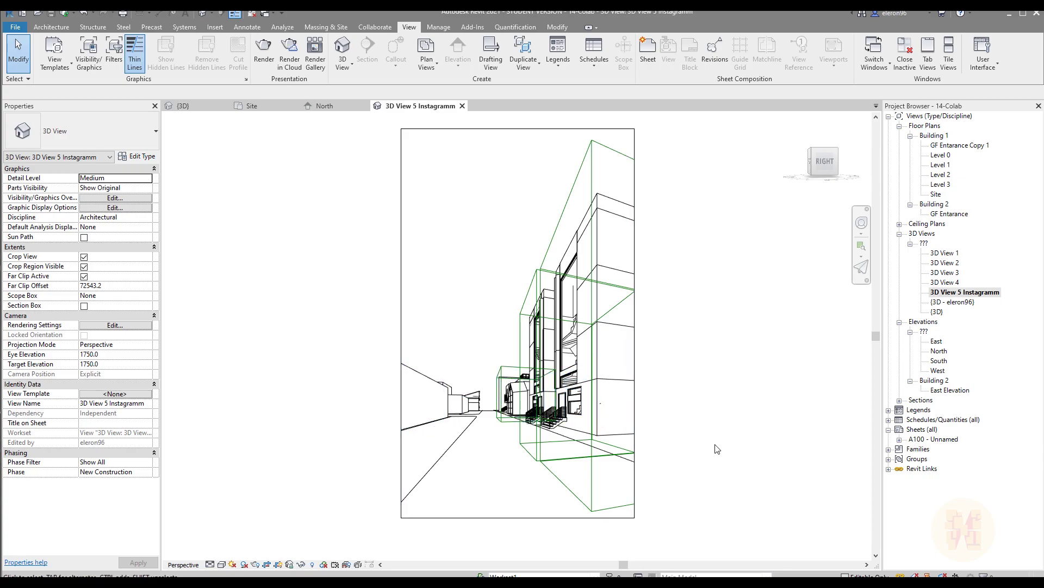
Hide the Lines model category in the visibility overrides of 3D View 5 Instagramm and apply the change
{"action": "key", "text": "v"}
{"action": "key", "text": "v"}
{"action": "left_click_drag", "start_coordinate": [519, 159], "coordinate": [786, 214]}
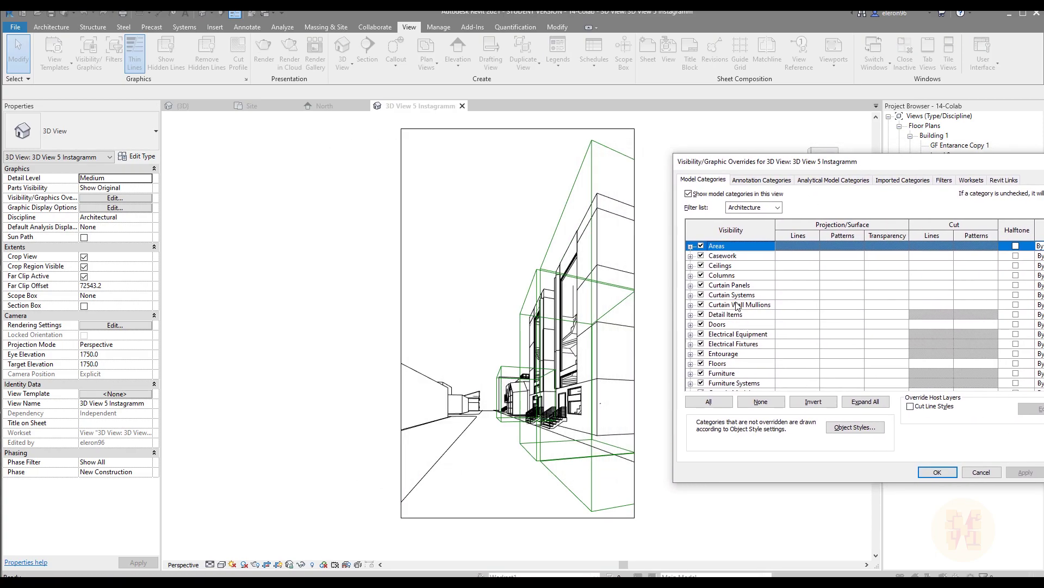
{"action": "scroll", "coordinate": [739, 306], "scroll_direction": "down", "scroll_amount": 8}
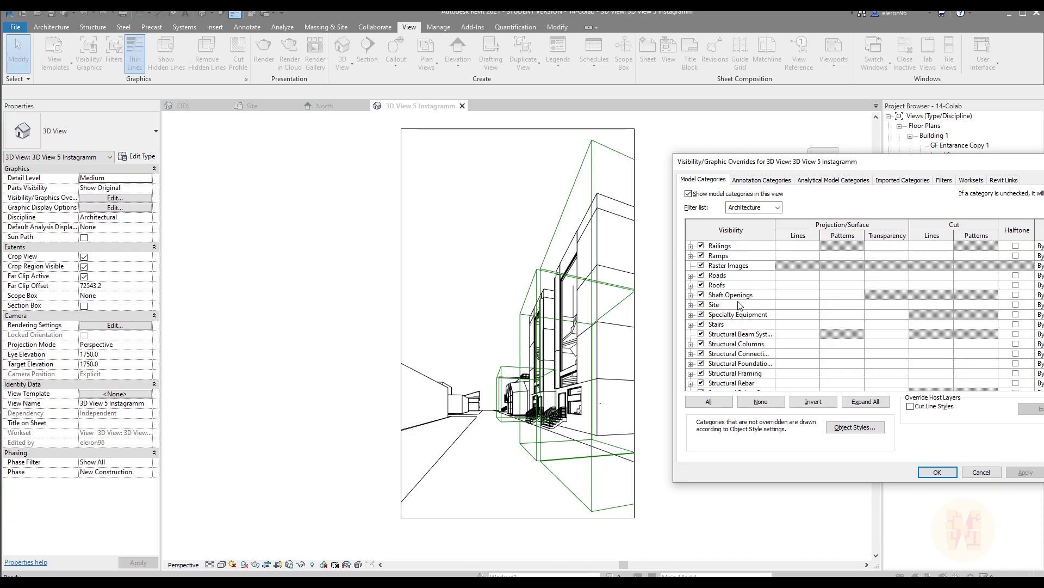
{"action": "scroll", "coordinate": [738, 306], "scroll_direction": "up", "scroll_amount": 5}
{"action": "left_click", "coordinate": [700, 305]}
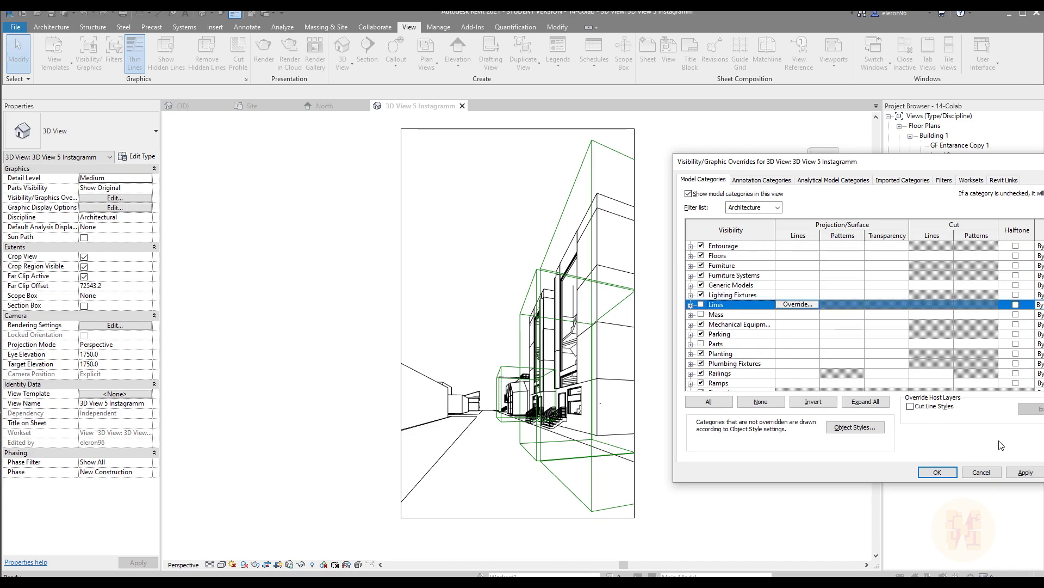
{"action": "left_click", "coordinate": [1026, 471]}
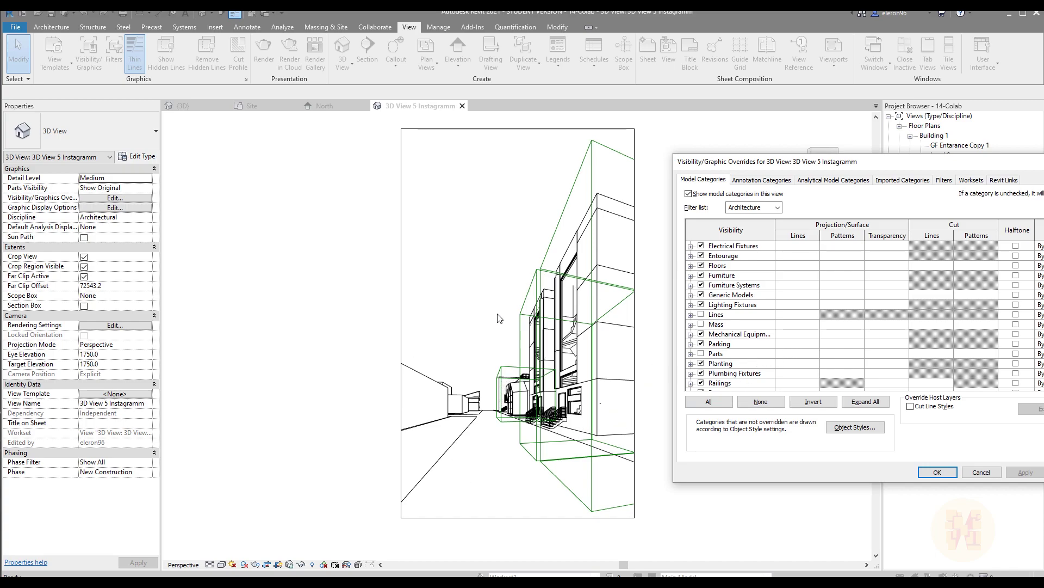
Hide the Scope Boxes annotation category in the camera view and apply the change
{"action": "scroll", "coordinate": [791, 315], "scroll_direction": "down", "scroll_amount": 6}
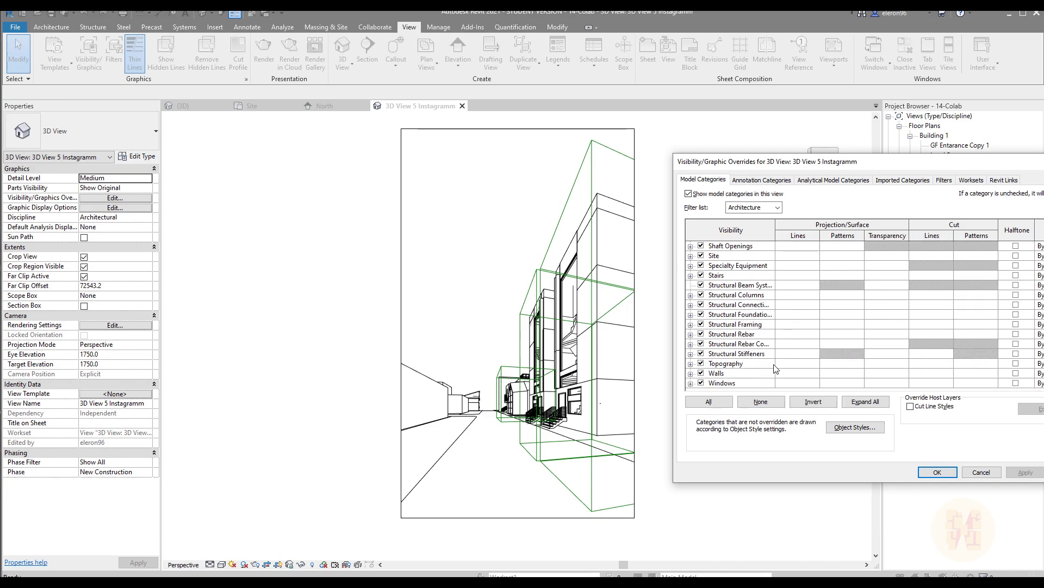
{"action": "scroll", "coordinate": [736, 327], "scroll_direction": "up", "scroll_amount": 10}
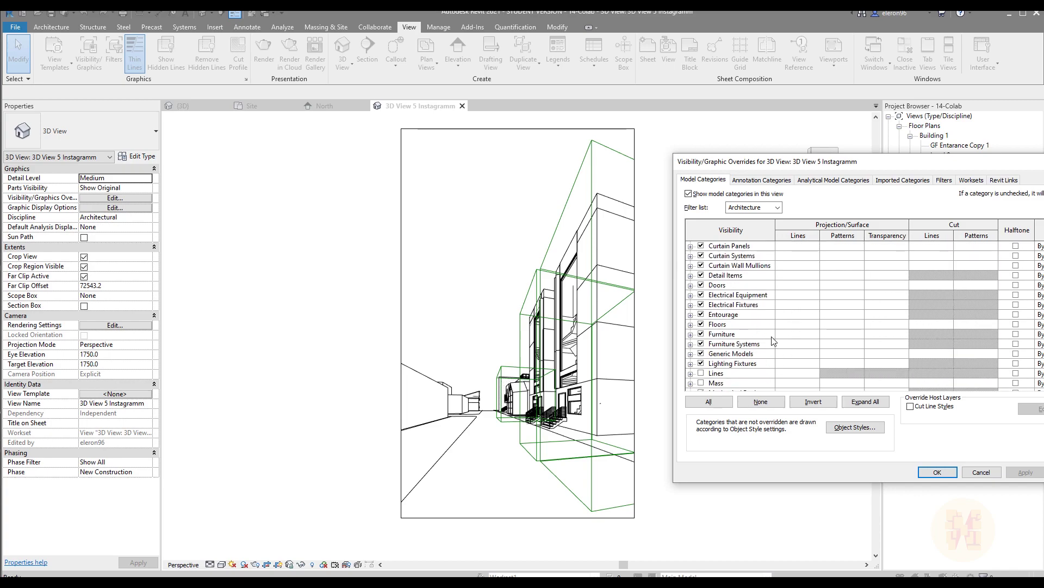
{"action": "left_click", "coordinate": [750, 180]}
{"action": "scroll", "coordinate": [753, 312], "scroll_direction": "down", "scroll_amount": 7}
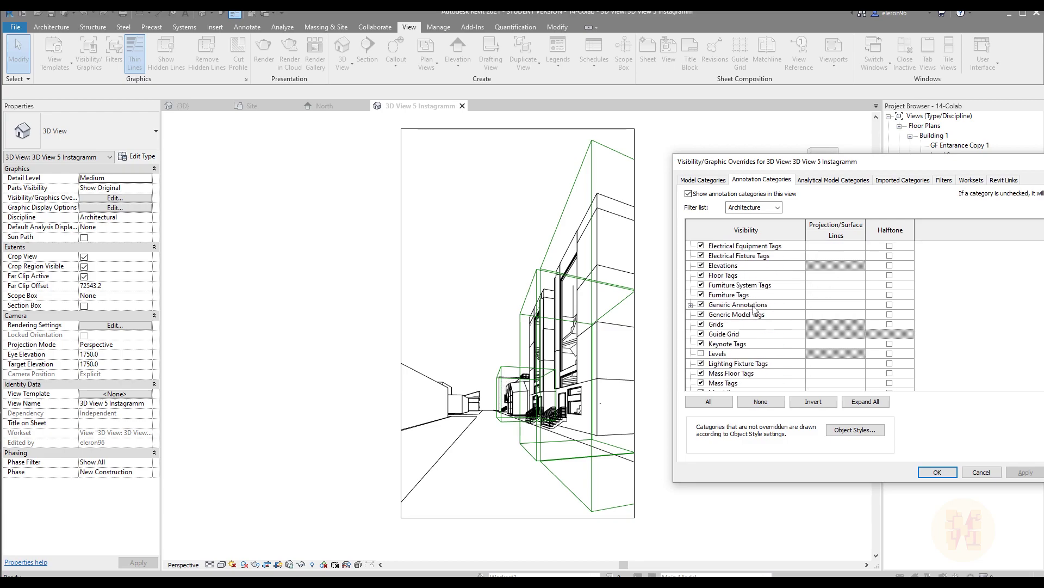
{"action": "scroll", "coordinate": [758, 307], "scroll_direction": "down", "scroll_amount": 5}
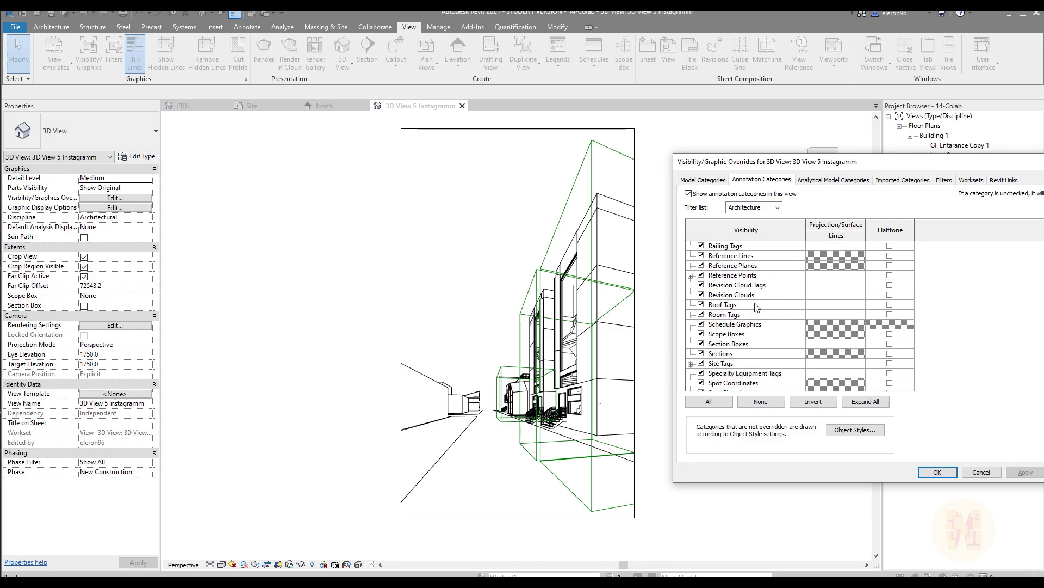
{"action": "left_click", "coordinate": [701, 333]}
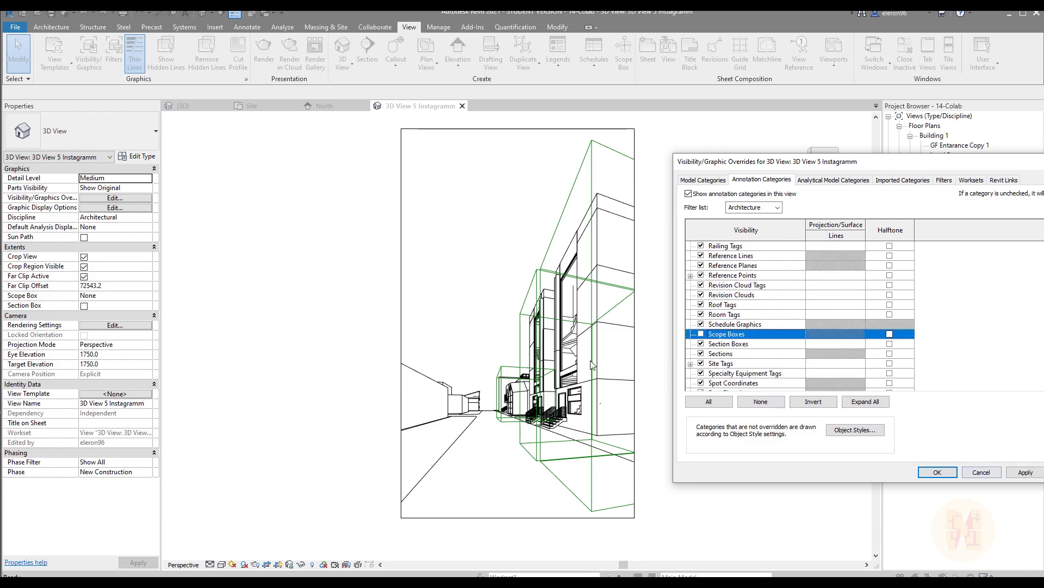
{"action": "left_click", "coordinate": [1010, 473]}
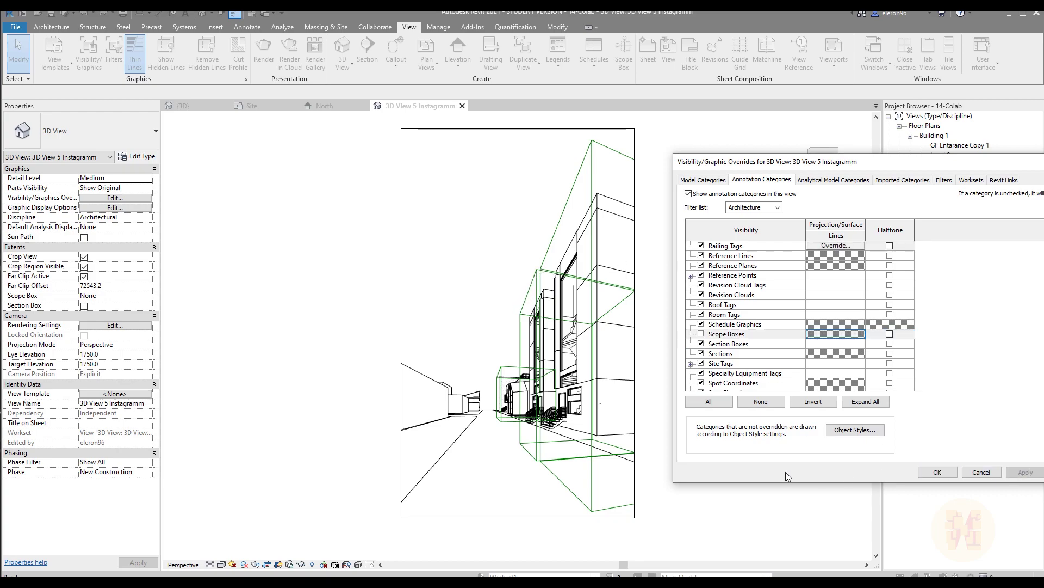
Hide the Grids annotation category in the camera view, apply it and close the visibility overrides
{"action": "scroll", "coordinate": [778, 355], "scroll_direction": "down", "scroll_amount": 6}
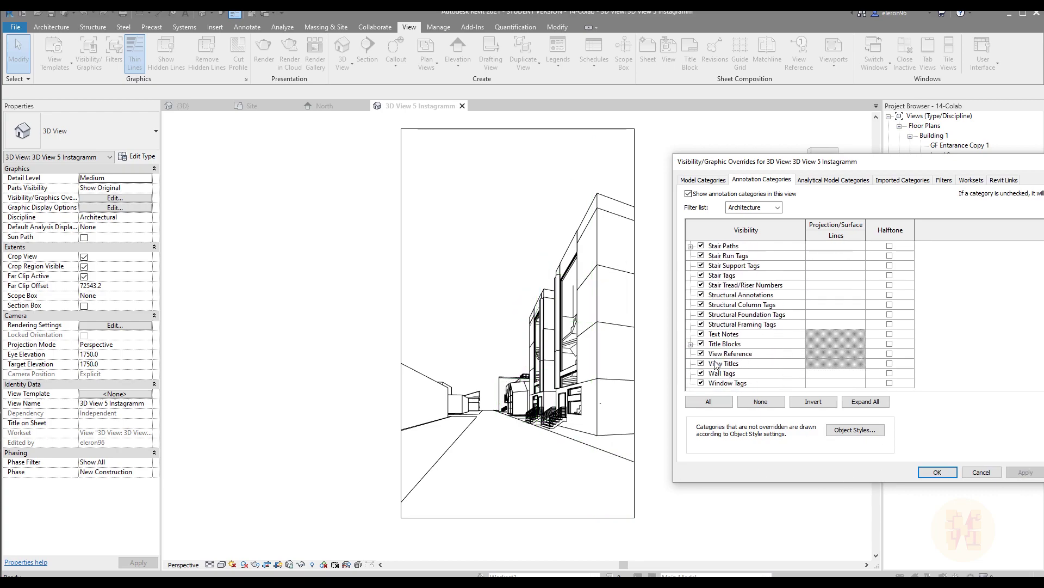
{"action": "scroll", "coordinate": [753, 343], "scroll_direction": "up", "scroll_amount": 1}
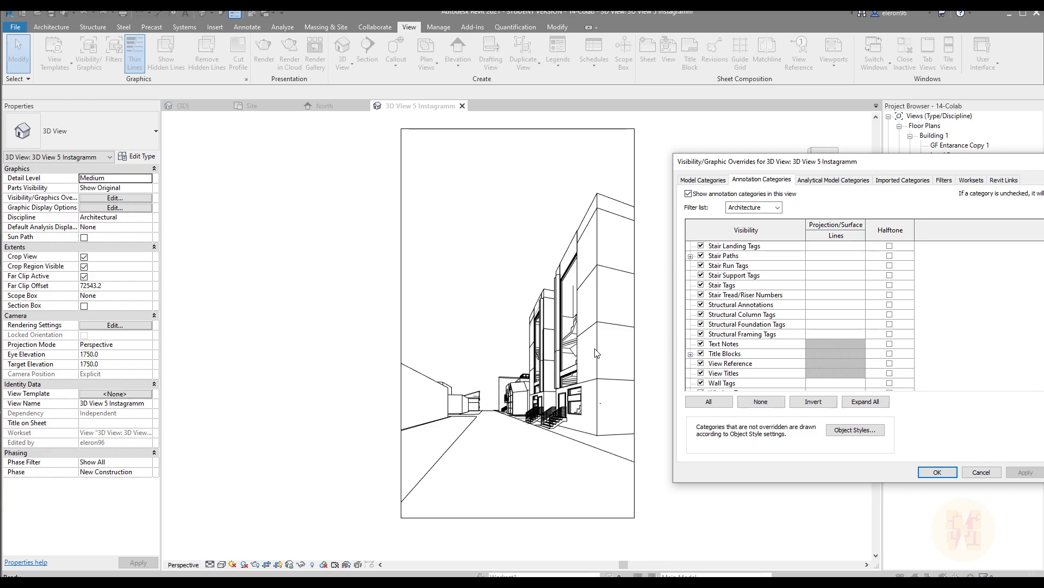
{"action": "scroll", "coordinate": [785, 364], "scroll_direction": "up", "scroll_amount": 10}
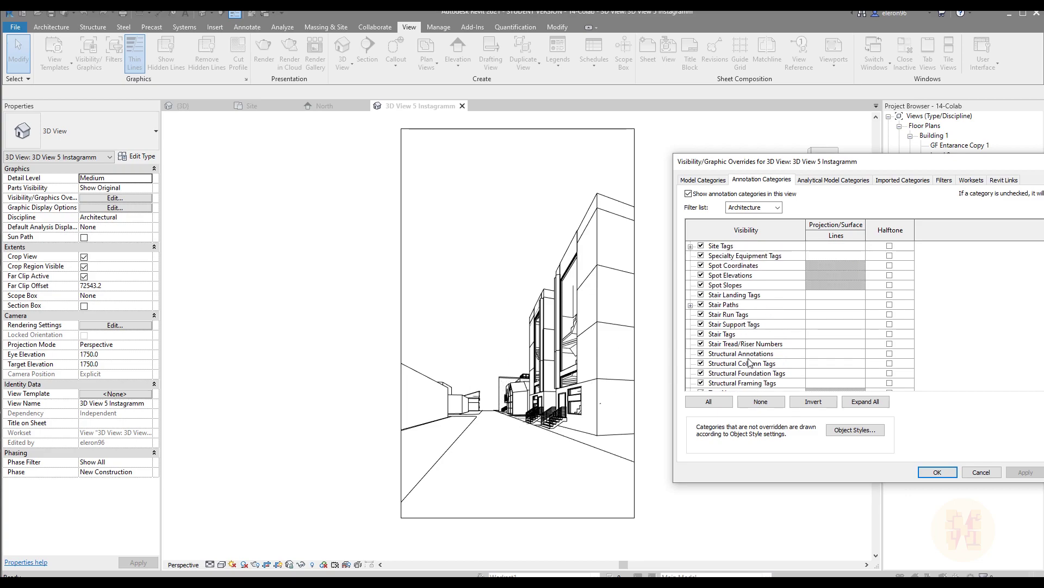
{"action": "scroll", "coordinate": [750, 363], "scroll_direction": "up", "scroll_amount": 6}
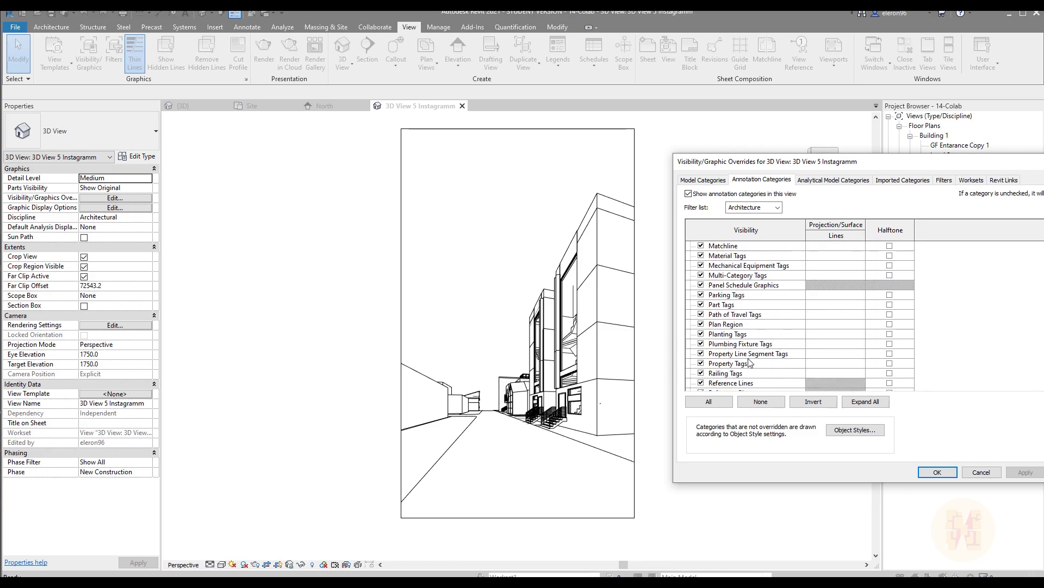
{"action": "scroll", "coordinate": [710, 277], "scroll_direction": "up", "scroll_amount": 1}
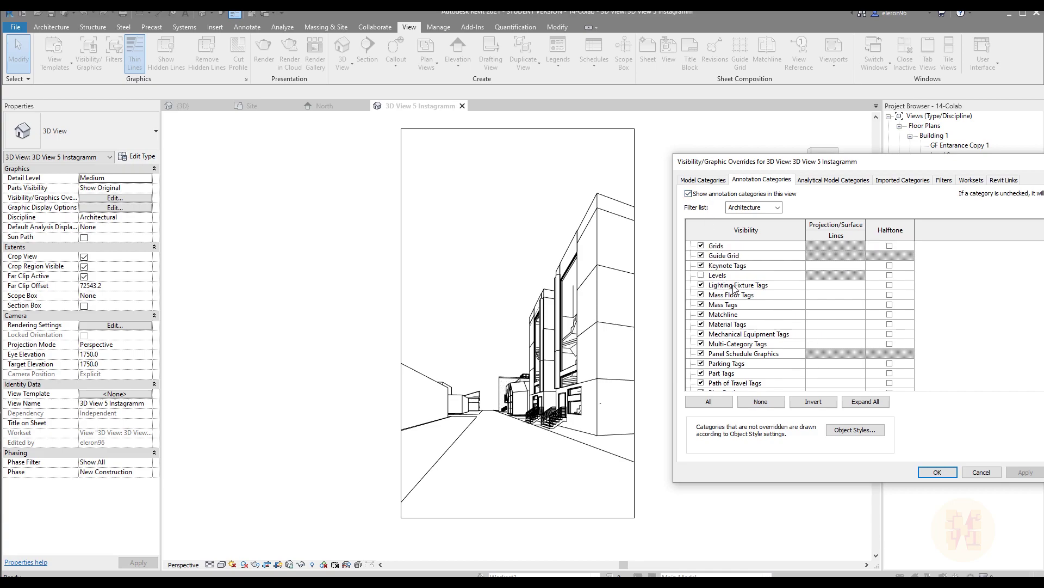
{"action": "left_click", "coordinate": [701, 246]}
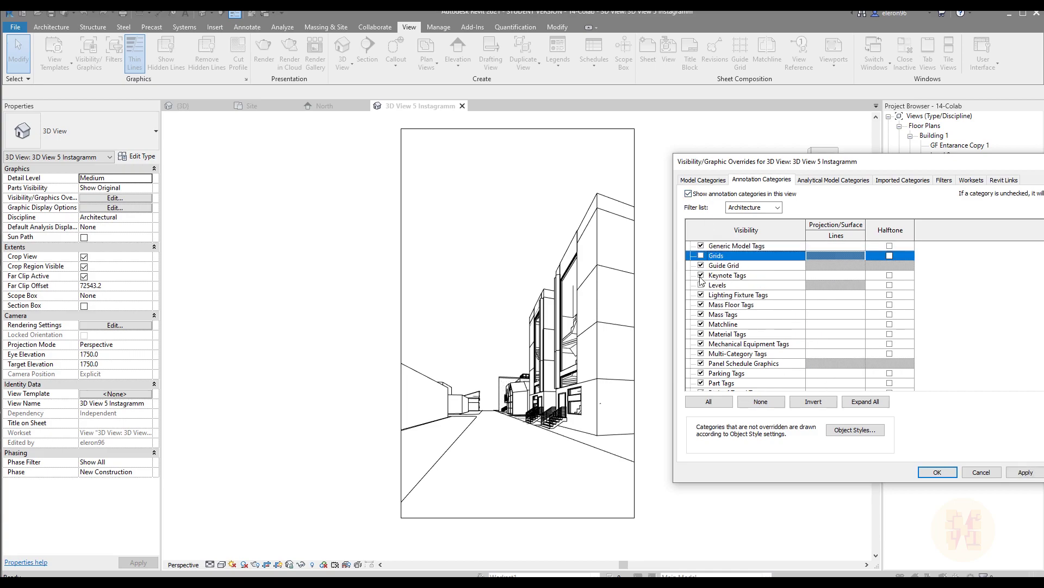
{"action": "left_click", "coordinate": [1024, 472]}
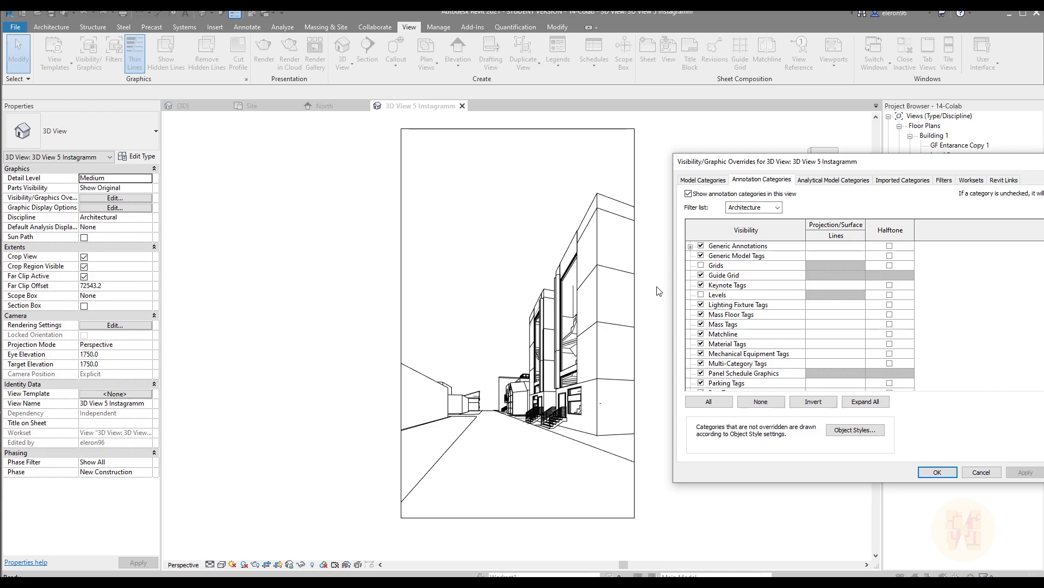
{"action": "left_click", "coordinate": [935, 474]}
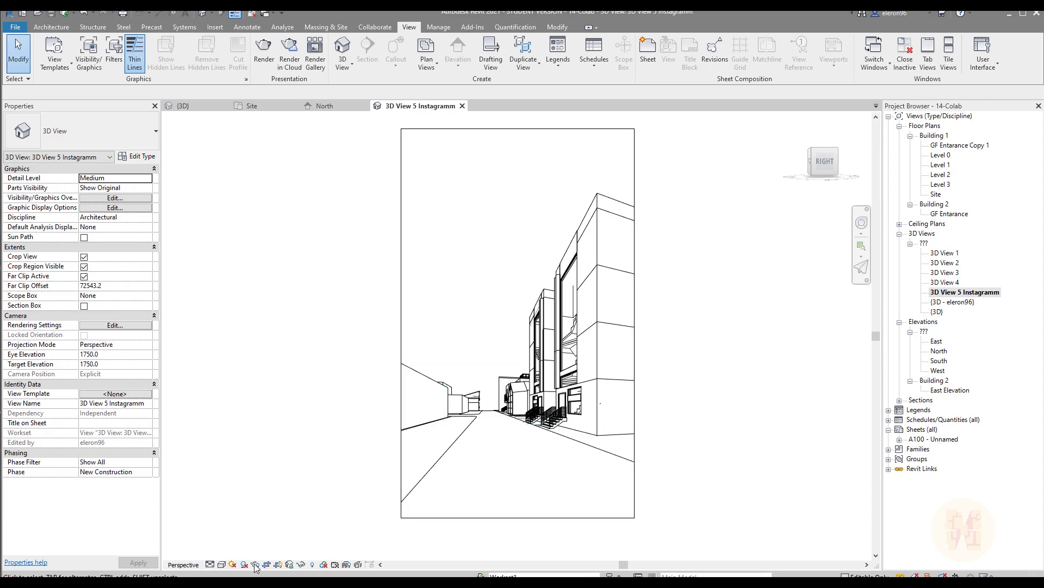
Enable Cast Shadows and Show Ambient Shadows in the camera view's graphic display options and apply them
{"action": "left_click", "coordinate": [222, 563]}
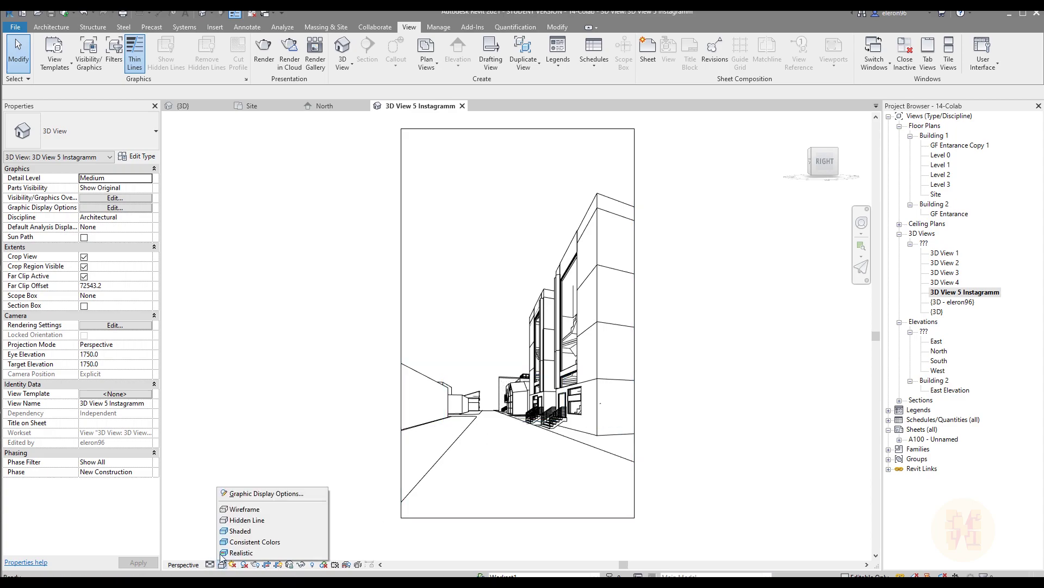
{"action": "left_click", "coordinate": [262, 493]}
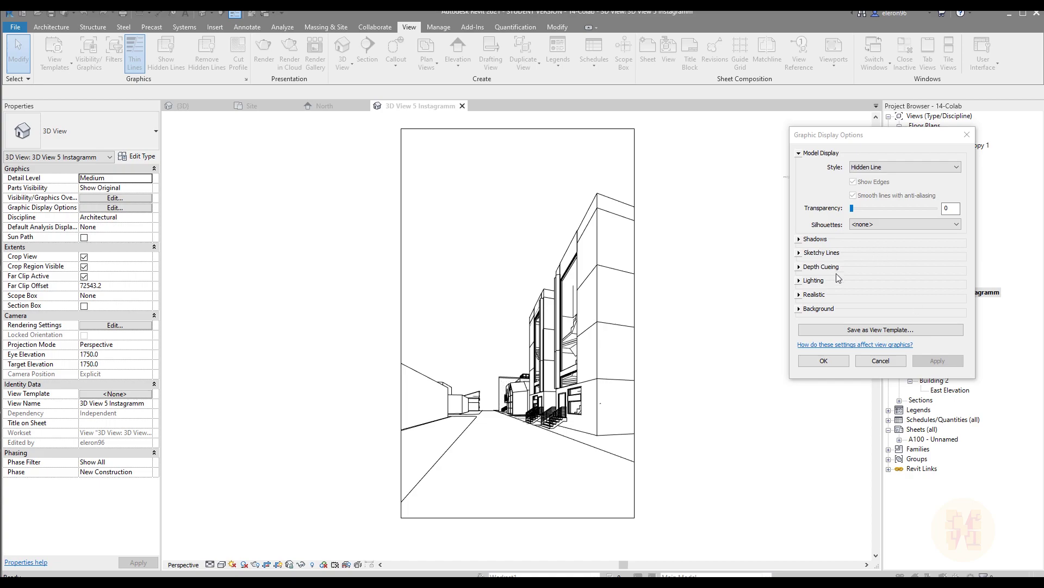
{"action": "left_click", "coordinate": [800, 239]}
{"action": "left_click", "coordinate": [853, 245]}
{"action": "left_click", "coordinate": [853, 260]}
{"action": "left_click", "coordinate": [936, 380]}
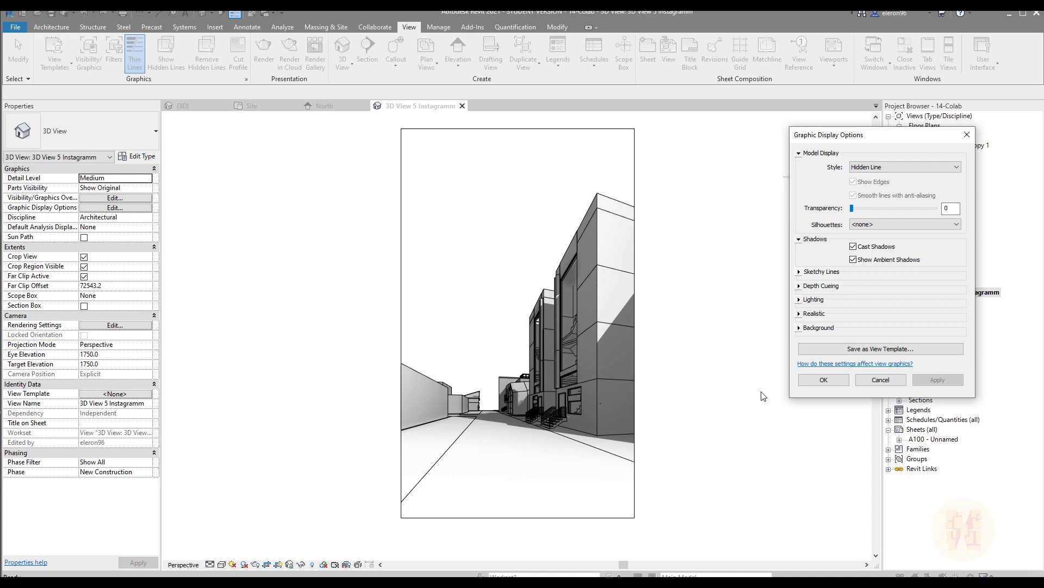
Set the camera view's model display style to Consistent Colors and apply it
{"action": "left_click", "coordinate": [869, 168]}
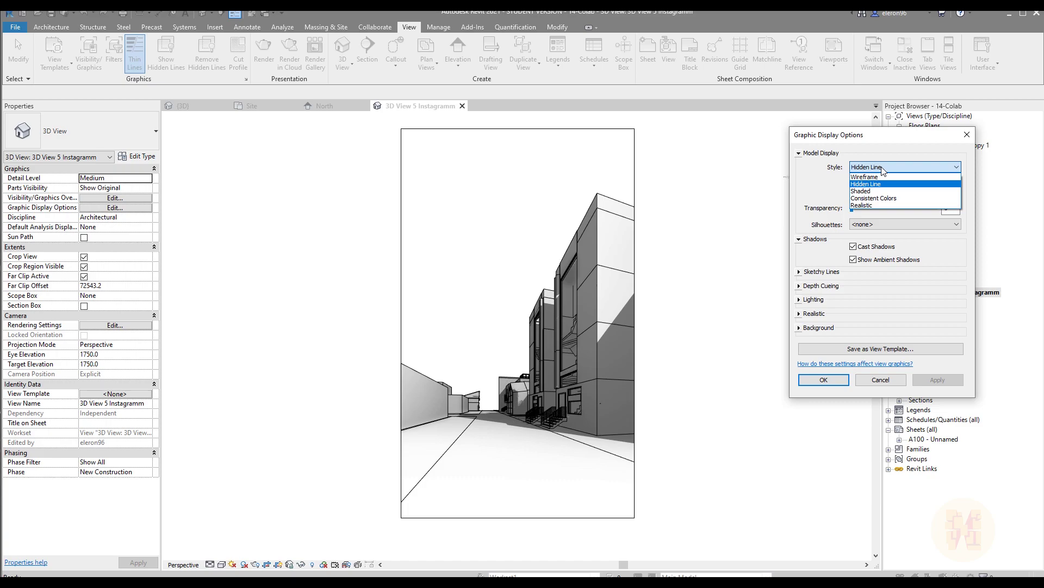
{"action": "left_click", "coordinate": [893, 198]}
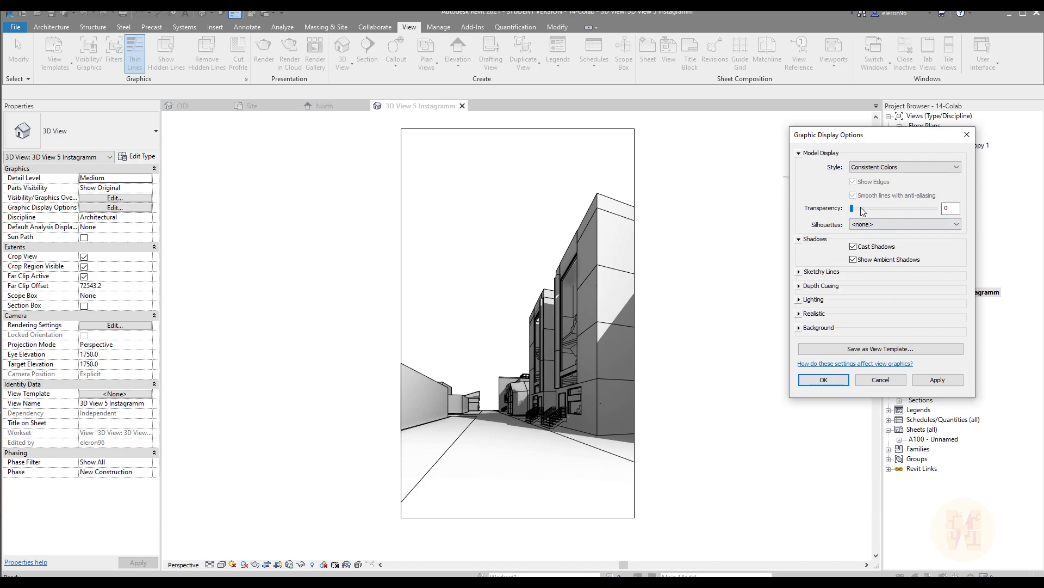
{"action": "left_click", "coordinate": [937, 380]}
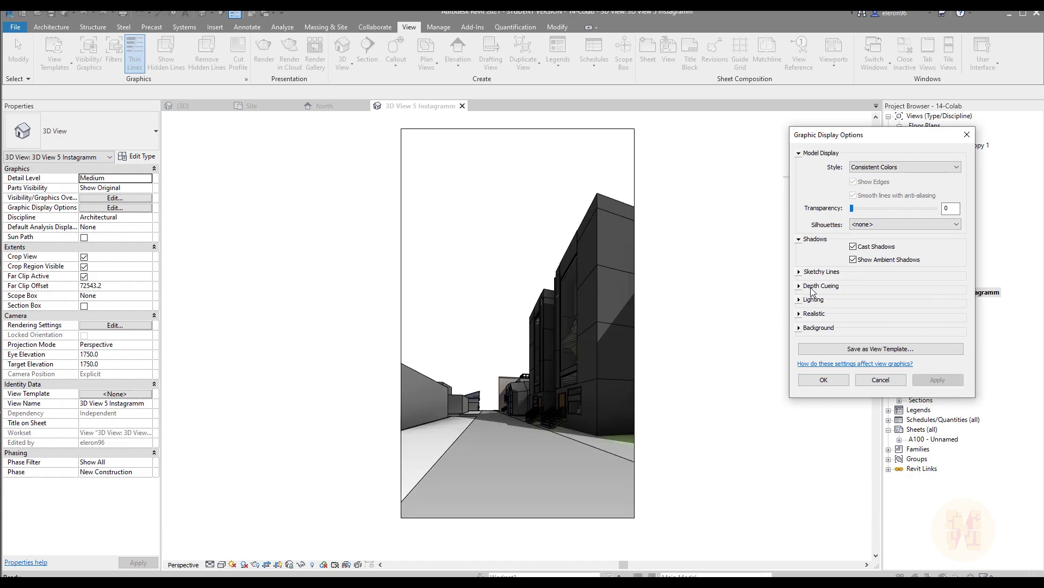
Set the view's lighting to Sun 51, Ambient Light 20 and Shadows 10, and accept the graphic display options
{"action": "left_click", "coordinate": [799, 300]}
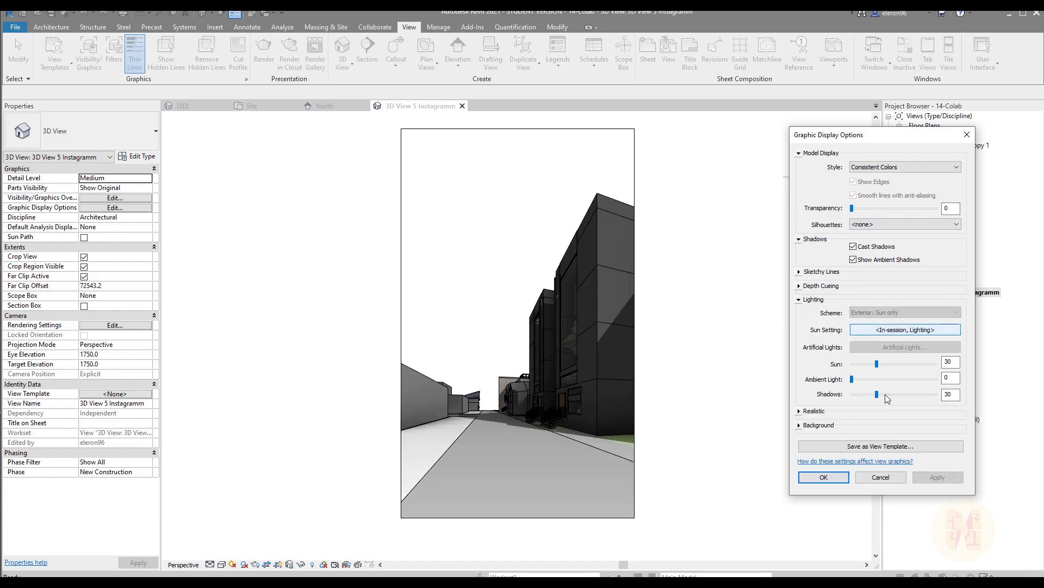
{"action": "left_click", "coordinate": [931, 483]}
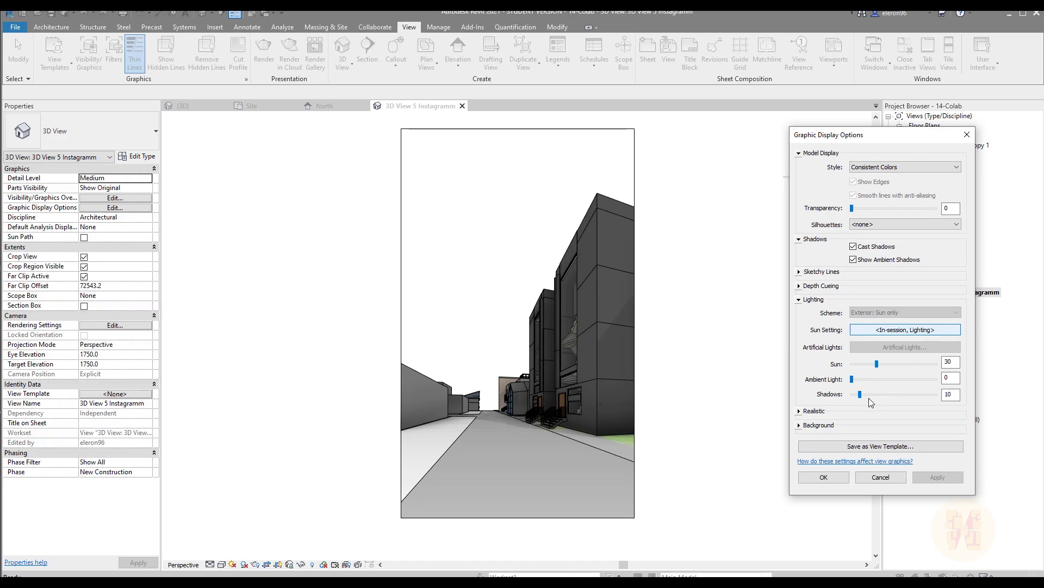
{"action": "left_click_drag", "start_coordinate": [877, 364], "coordinate": [892, 364]}
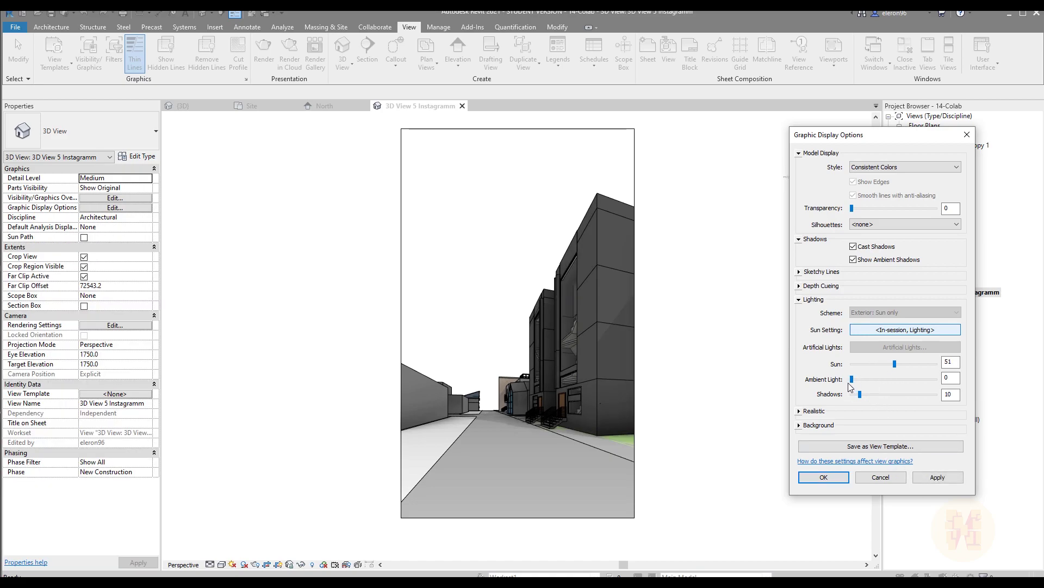
{"action": "left_click", "coordinate": [868, 379]}
{"action": "left_click", "coordinate": [951, 477]}
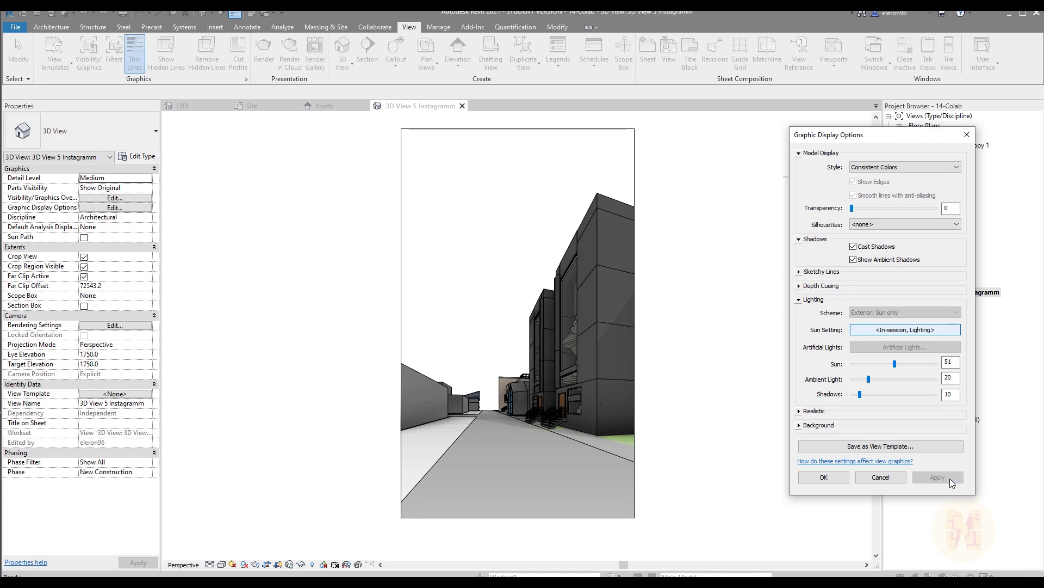
{"action": "left_click", "coordinate": [823, 477]}
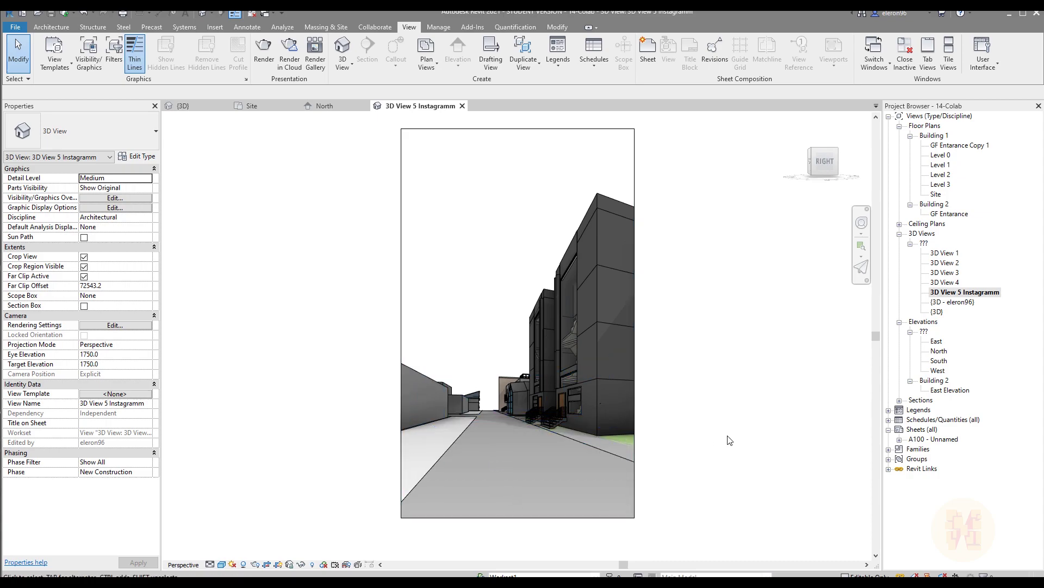
Override the surface pattern colour of all expanded model categories in the camera view with RGB 244-244-244 and accept the overrides
{"action": "key", "text": "v"}
{"action": "key", "text": "v"}
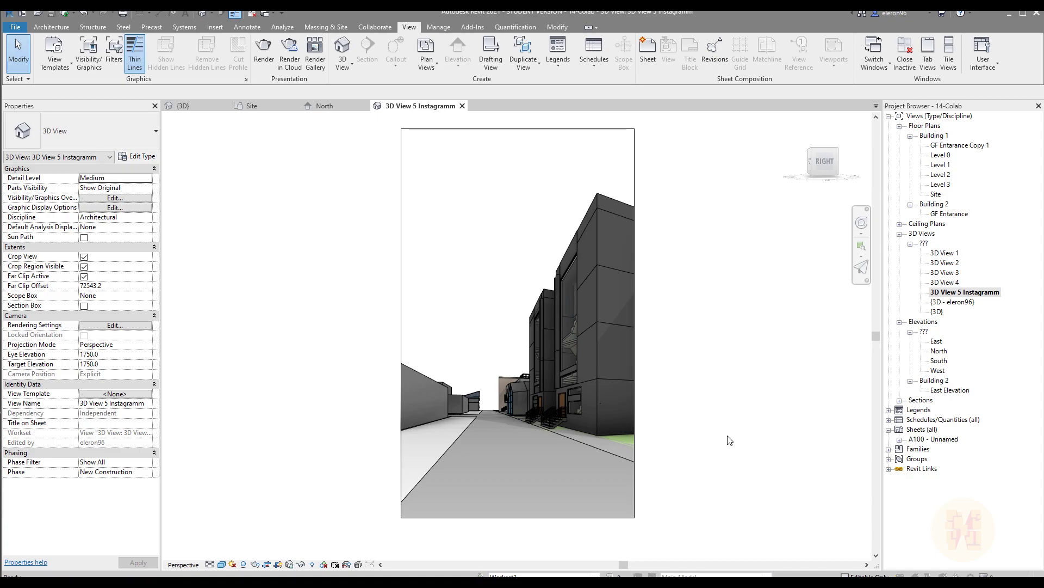
{"action": "left_click_drag", "start_coordinate": [815, 164], "coordinate": [640, 149]}
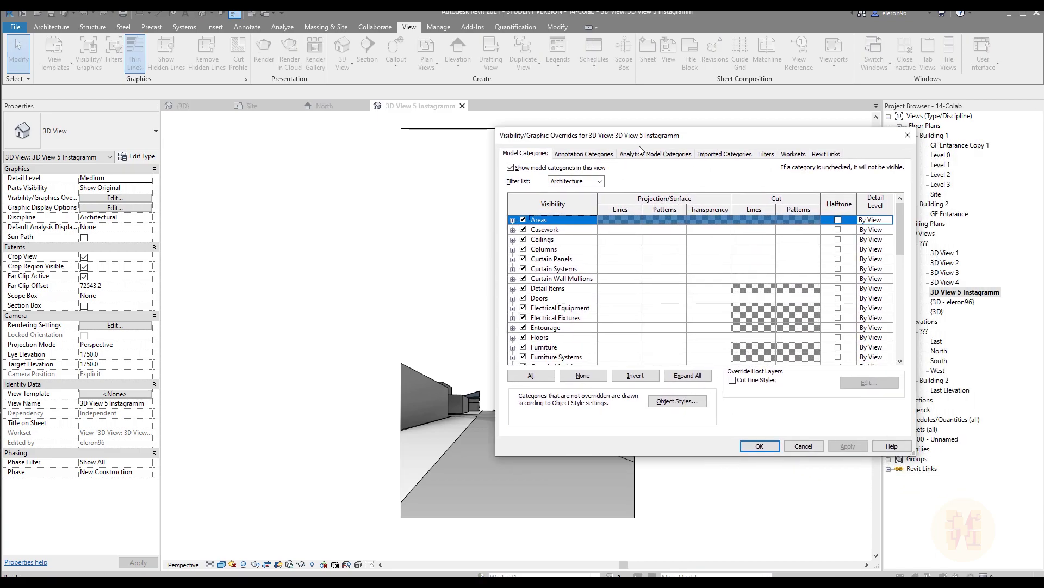
{"action": "left_click", "coordinate": [684, 375]}
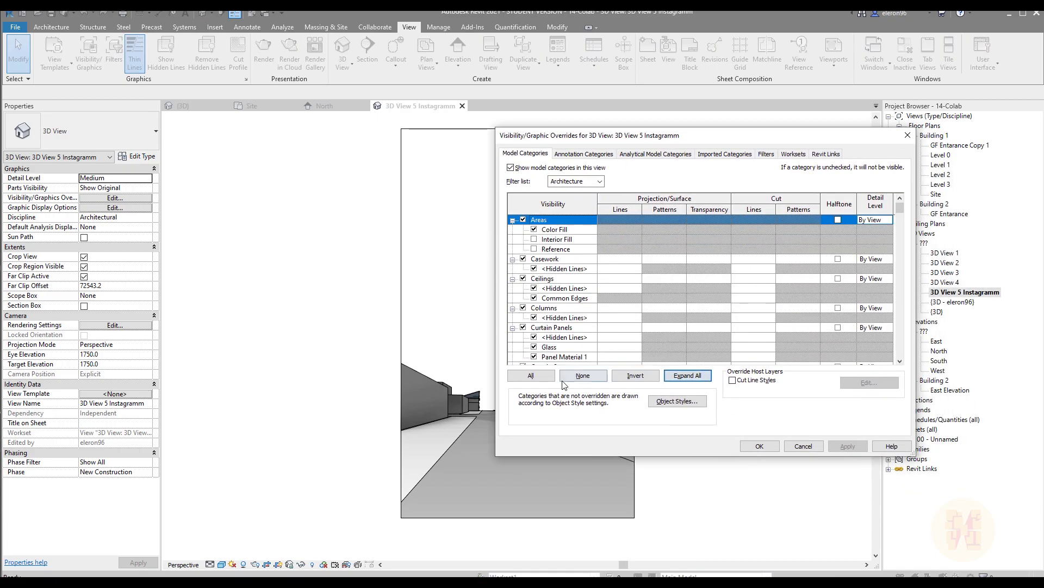
{"action": "left_click", "coordinate": [543, 377]}
{"action": "scroll", "coordinate": [673, 306], "scroll_direction": "down", "scroll_amount": 1}
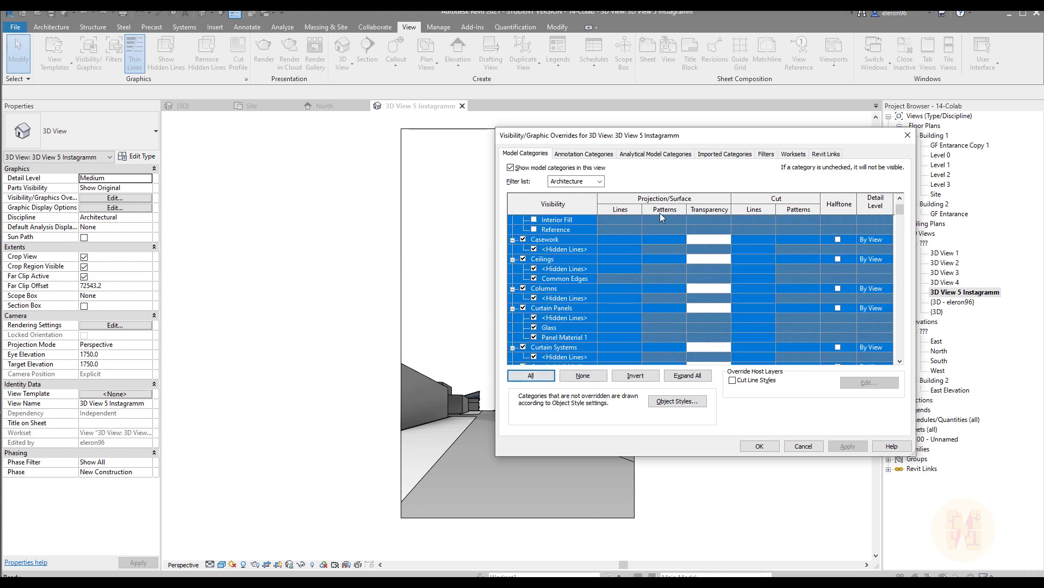
{"action": "left_click", "coordinate": [667, 240]}
{"action": "left_click", "coordinate": [667, 239]}
{"action": "left_click", "coordinate": [720, 261]}
{"action": "left_click", "coordinate": [708, 270]}
{"action": "left_click", "coordinate": [700, 277]}
{"action": "left_click", "coordinate": [693, 278]}
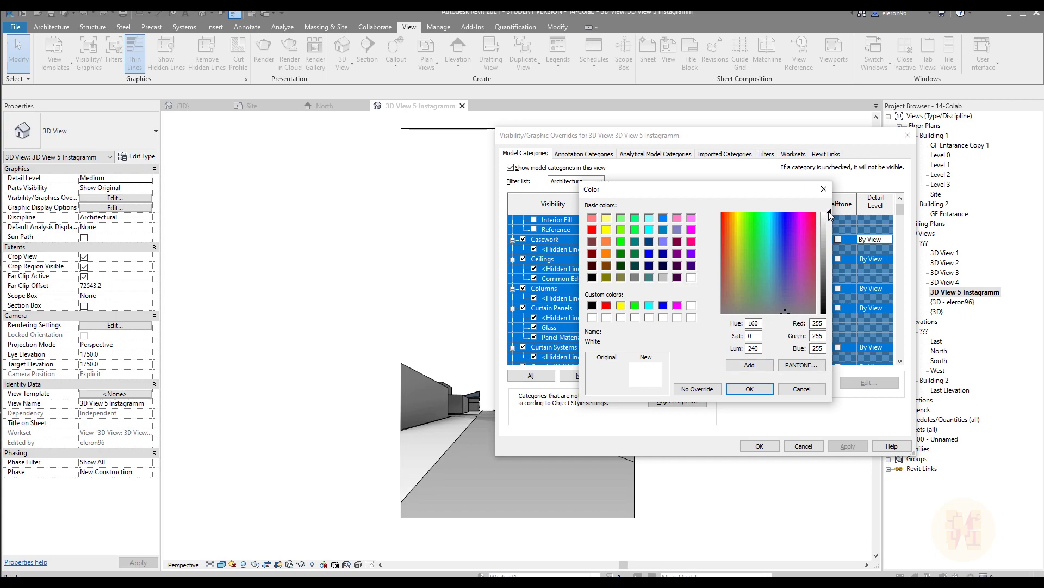
{"action": "left_click_drag", "start_coordinate": [828, 218], "coordinate": [825, 218]}
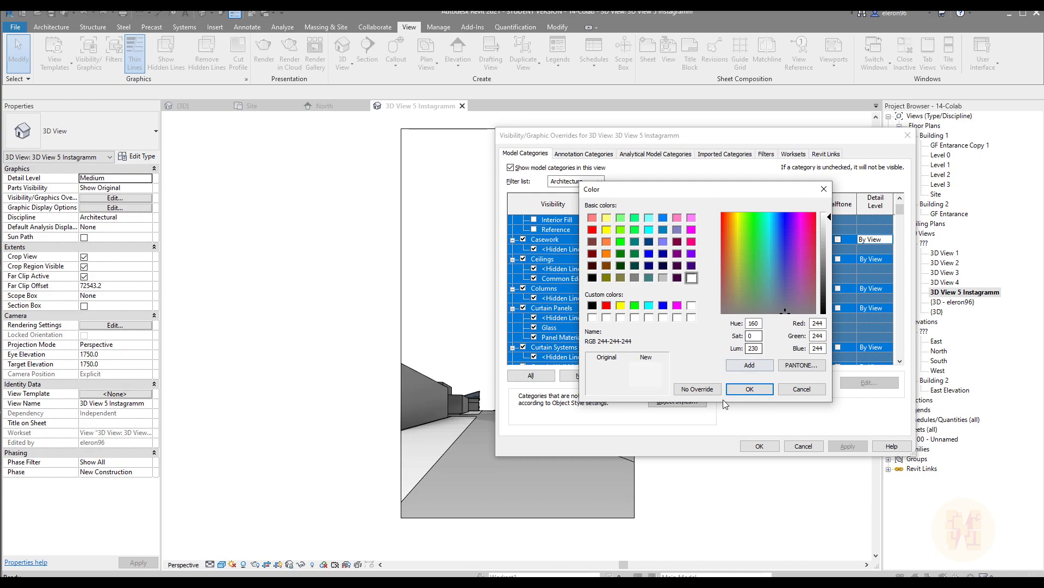
{"action": "left_click", "coordinate": [747, 390]}
{"action": "left_click", "coordinate": [732, 358]}
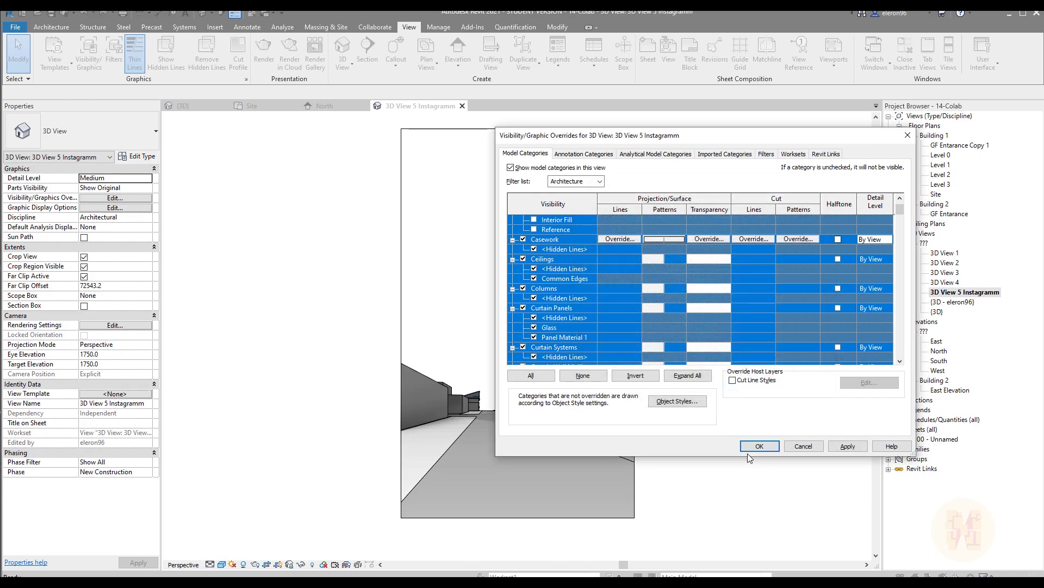
{"action": "left_click", "coordinate": [750, 447]}
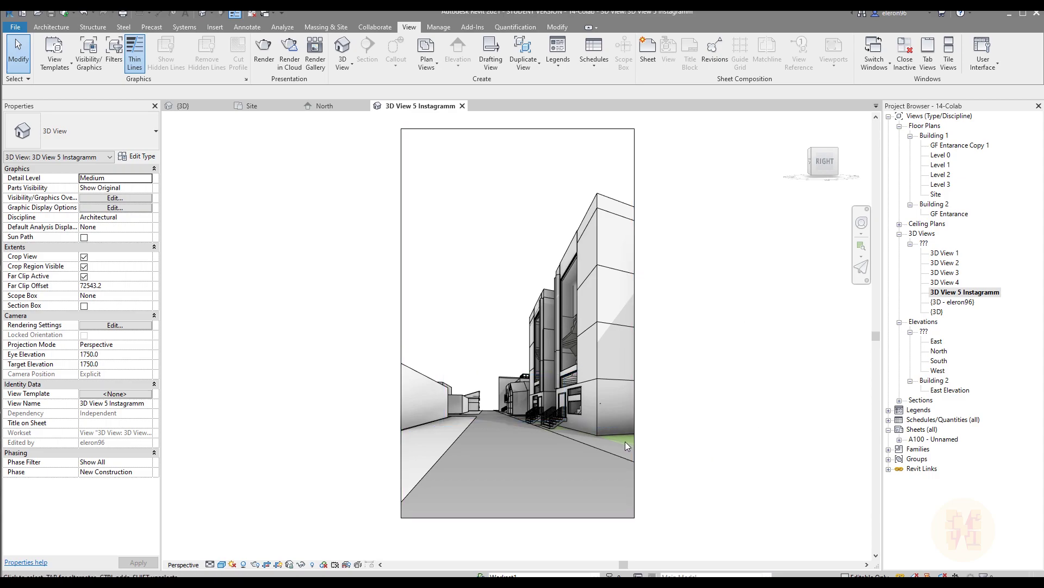
Examine the ground surfaces around the entrance stairs and the base of the buildings in the camera view
{"action": "scroll", "coordinate": [625, 448], "scroll_direction": "up", "scroll_amount": 5}
{"action": "middle_click_drag", "start_coordinate": [551, 475], "coordinate": [220, 371]}
{"action": "scroll", "coordinate": [220, 371], "scroll_direction": "down", "scroll_amount": 2}
{"action": "scroll", "coordinate": [379, 362], "scroll_direction": "up", "scroll_amount": 6}
{"action": "scroll", "coordinate": [277, 312], "scroll_direction": "up", "scroll_amount": 2}
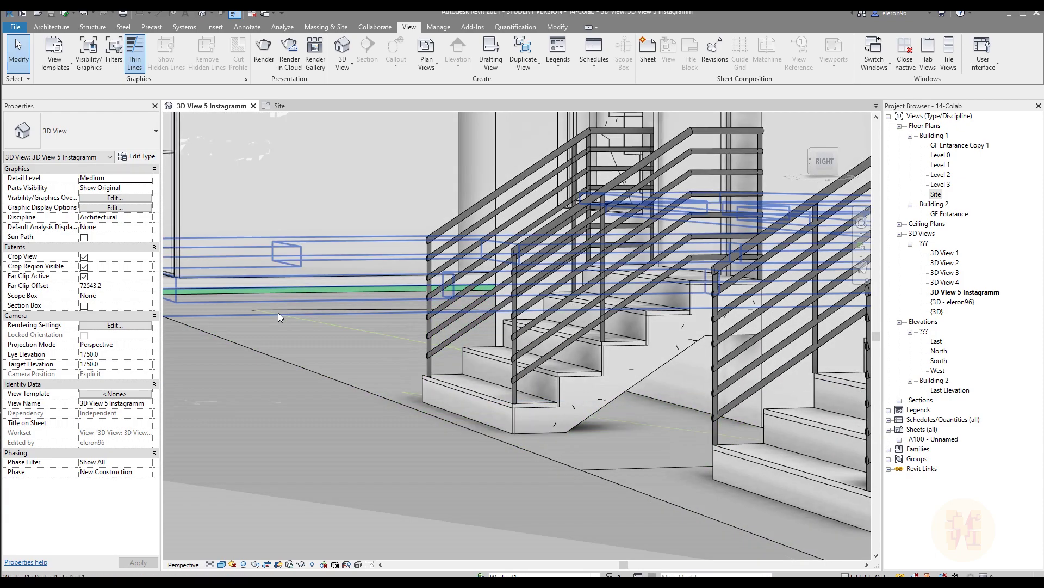
{"action": "scroll", "coordinate": [422, 395], "scroll_direction": "up", "scroll_amount": 10}
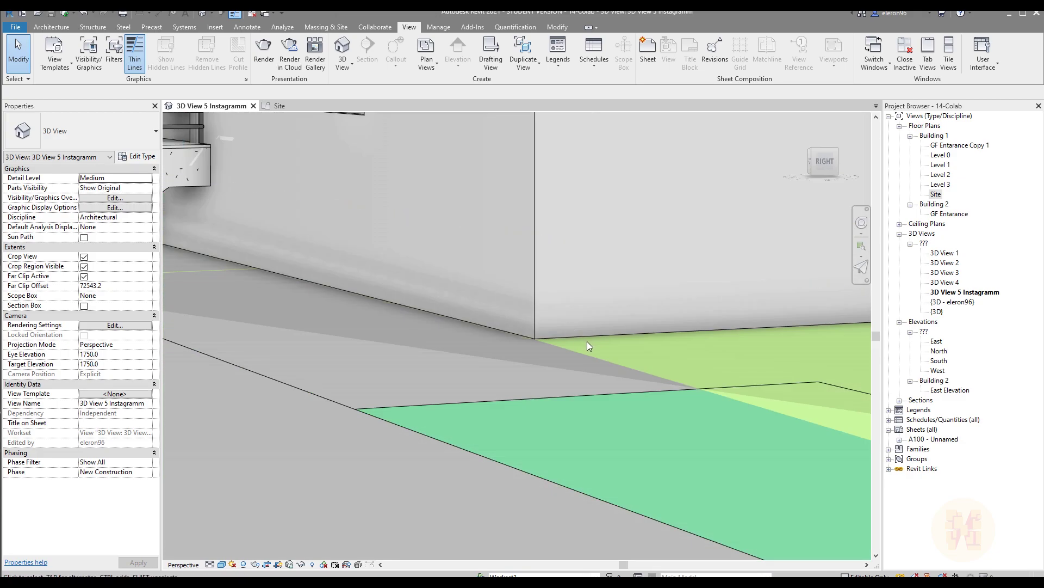
{"action": "scroll", "coordinate": [649, 403], "scroll_direction": "down", "scroll_amount": 5}
{"action": "scroll", "coordinate": [654, 401], "scroll_direction": "down", "scroll_amount": 5}
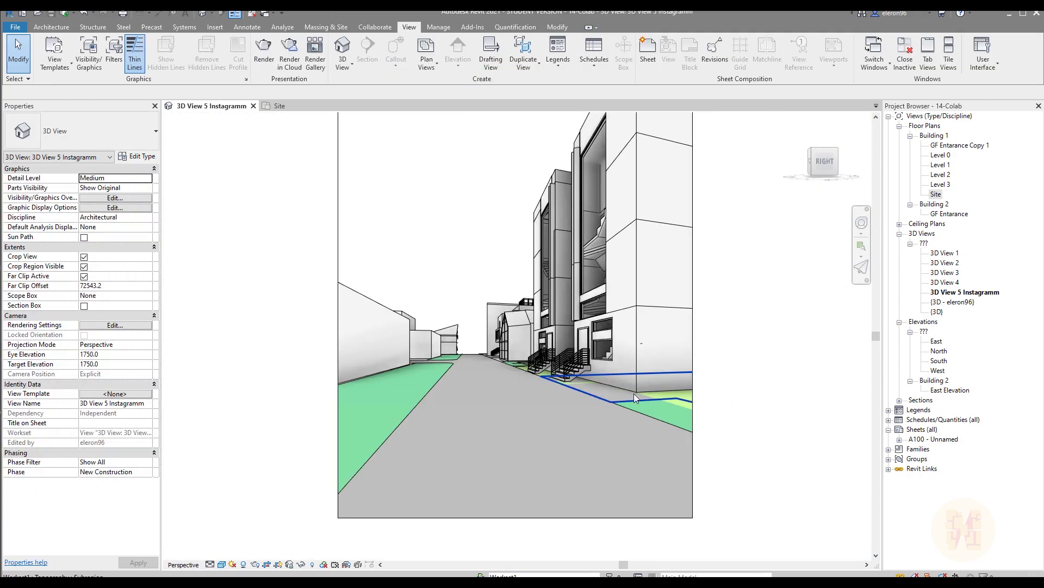
{"action": "scroll", "coordinate": [593, 394], "scroll_direction": "up", "scroll_amount": 3}
Switch the Tiny House.rvt link's display settings in the camera view's visibility overrides to Custom
{"action": "key", "text": "v"}
{"action": "key", "text": "g"}
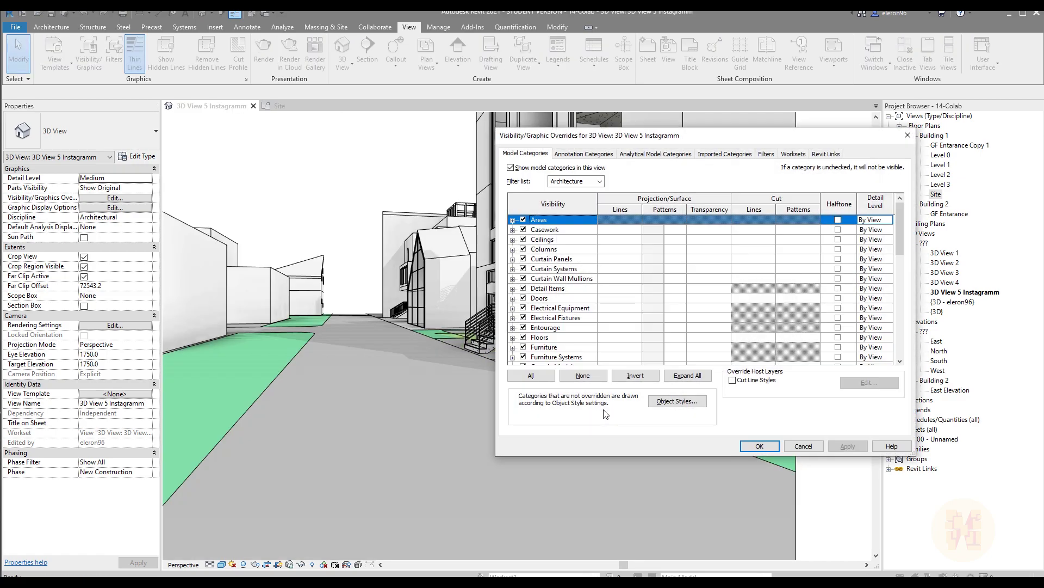
{"action": "left_click", "coordinate": [824, 155]}
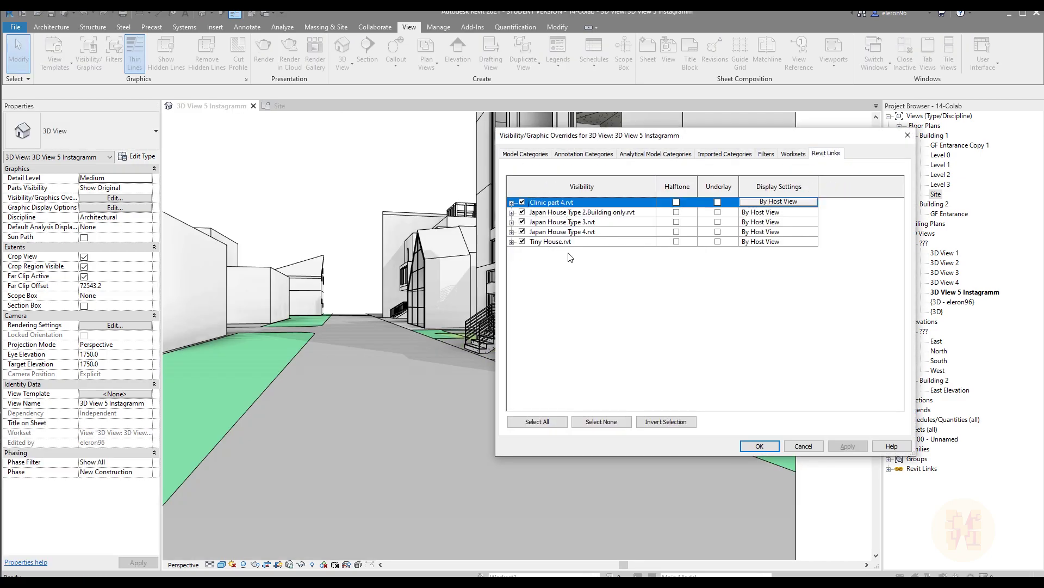
{"action": "left_click", "coordinate": [771, 242]}
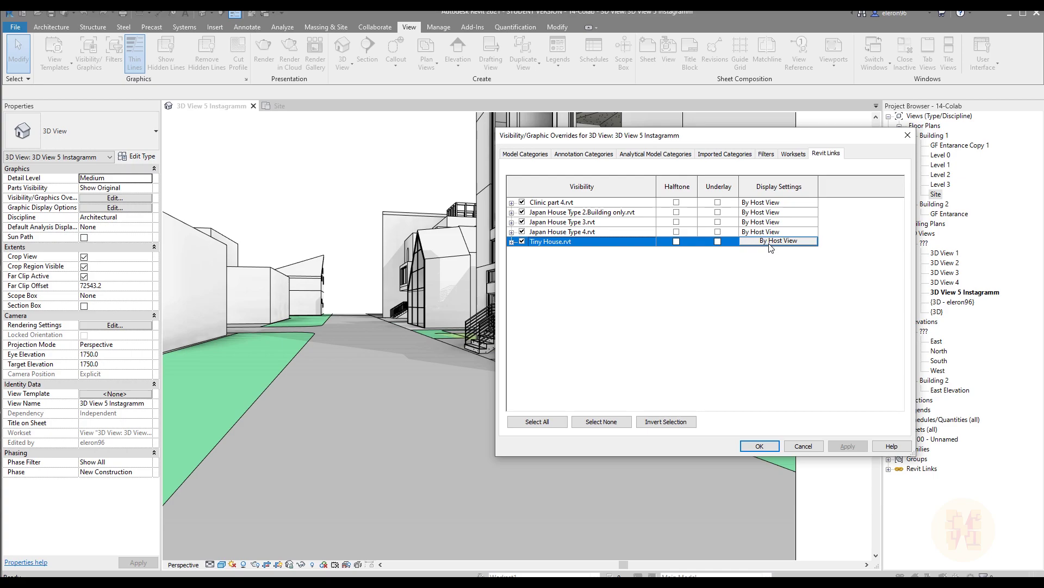
{"action": "left_click", "coordinate": [770, 242]}
{"action": "left_click", "coordinate": [647, 175]}
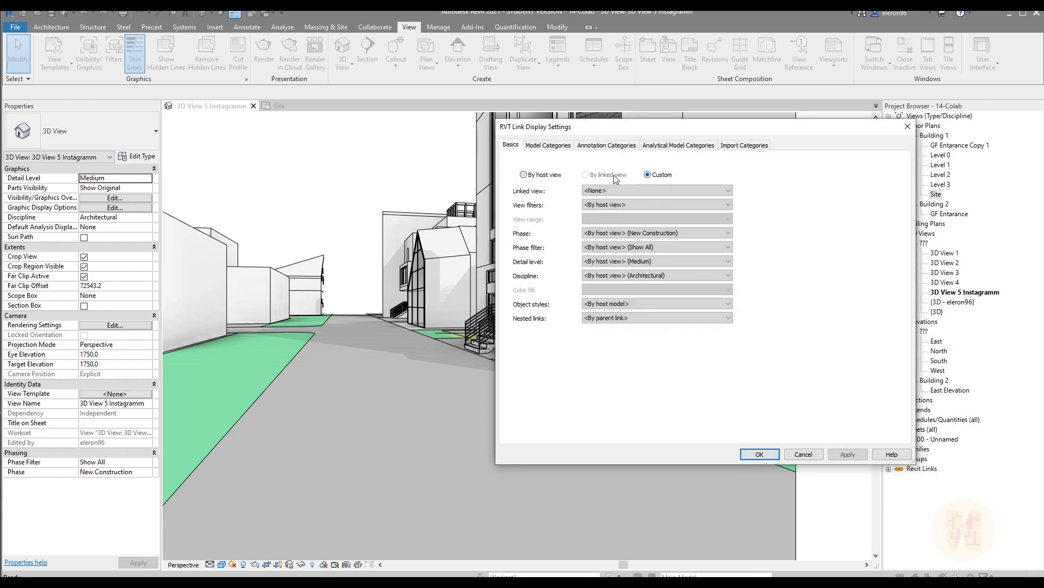
Set the Tiny House link's model categories to Custom, hide its Topography category, and accept the link settings and visibility overrides
{"action": "left_click", "coordinate": [555, 147]}
{"action": "left_click", "coordinate": [665, 163]}
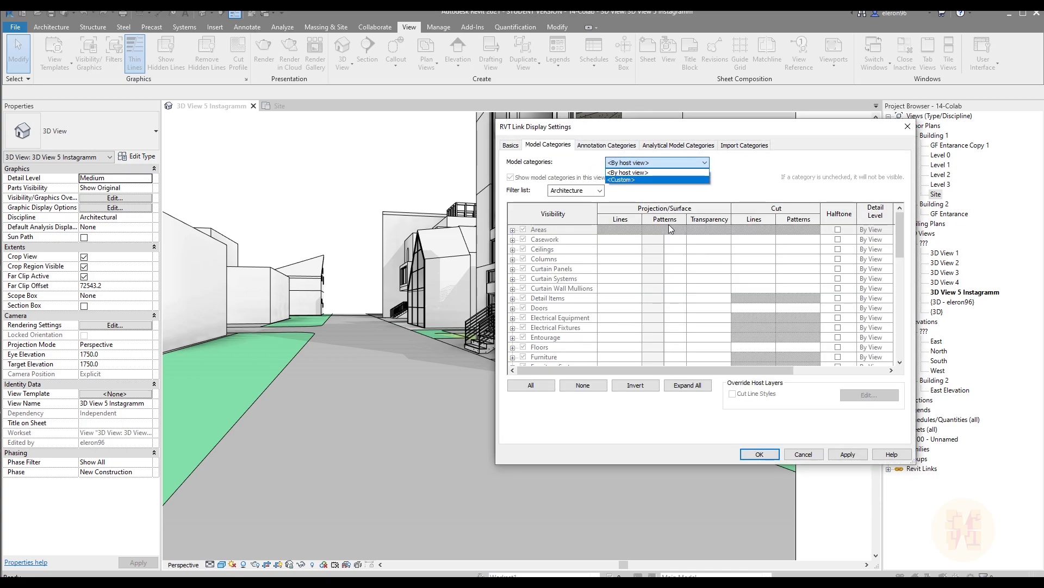
{"action": "left_click", "coordinate": [618, 180]}
{"action": "scroll", "coordinate": [674, 350], "scroll_direction": "down", "scroll_amount": 9}
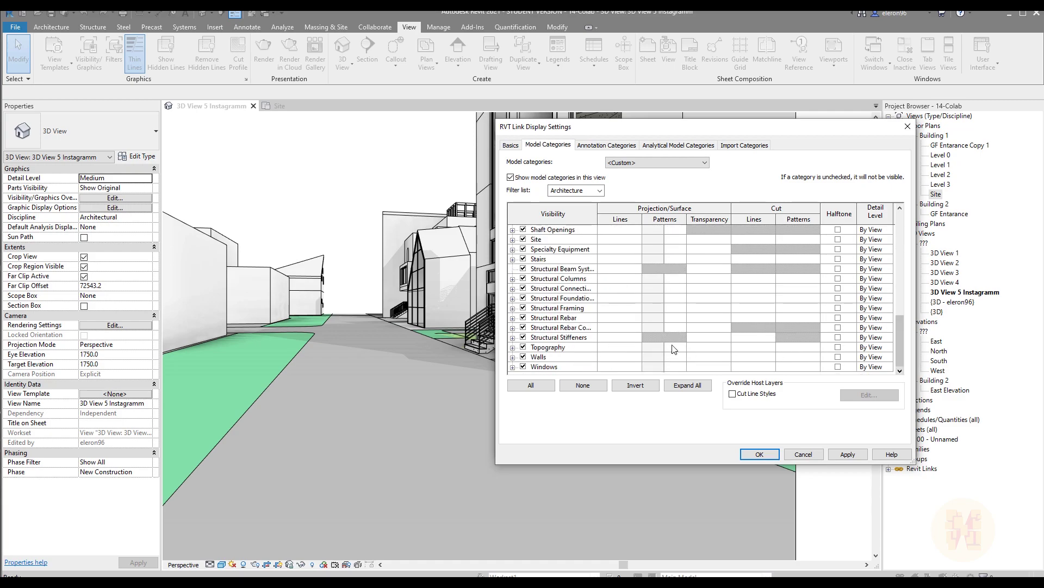
{"action": "left_click", "coordinate": [523, 347]}
{"action": "left_click", "coordinate": [747, 457]}
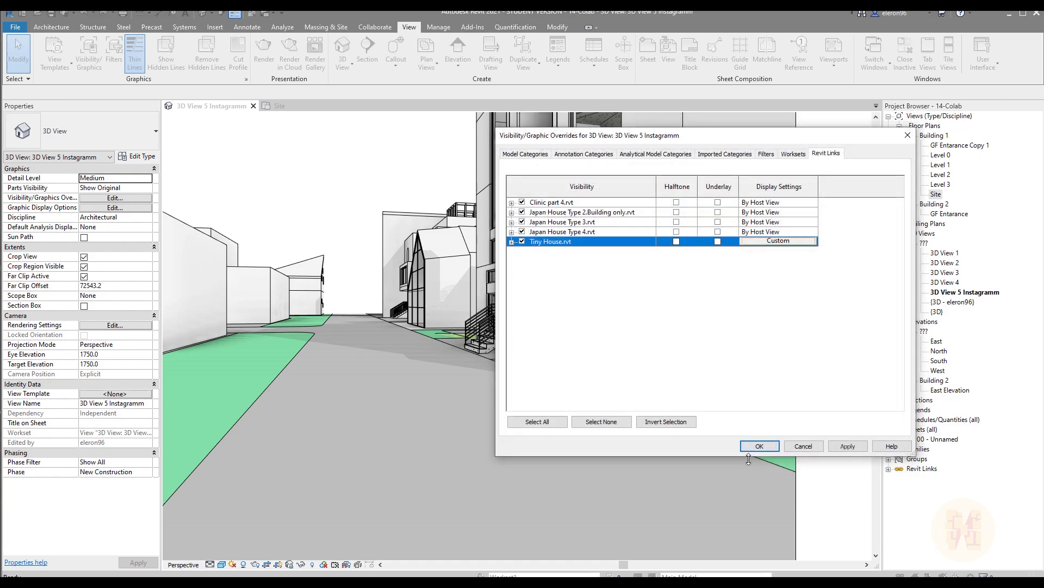
{"action": "left_click", "coordinate": [755, 450]}
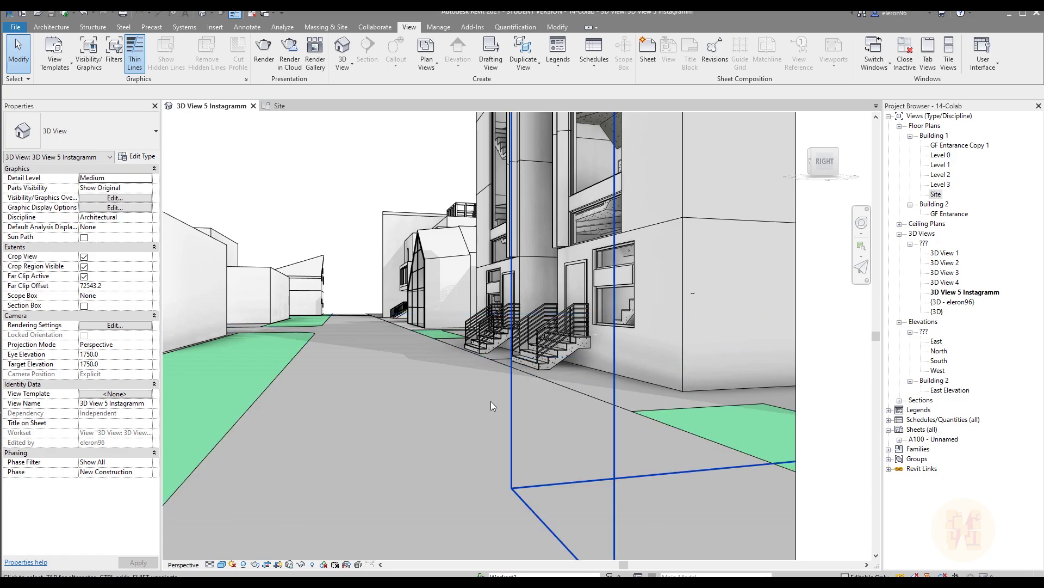
{"action": "middle_click_drag", "start_coordinate": [292, 366], "coordinate": [699, 376], "text": "shift"}
{"action": "key", "text": "v"}
{"action": "key", "text": "g"}
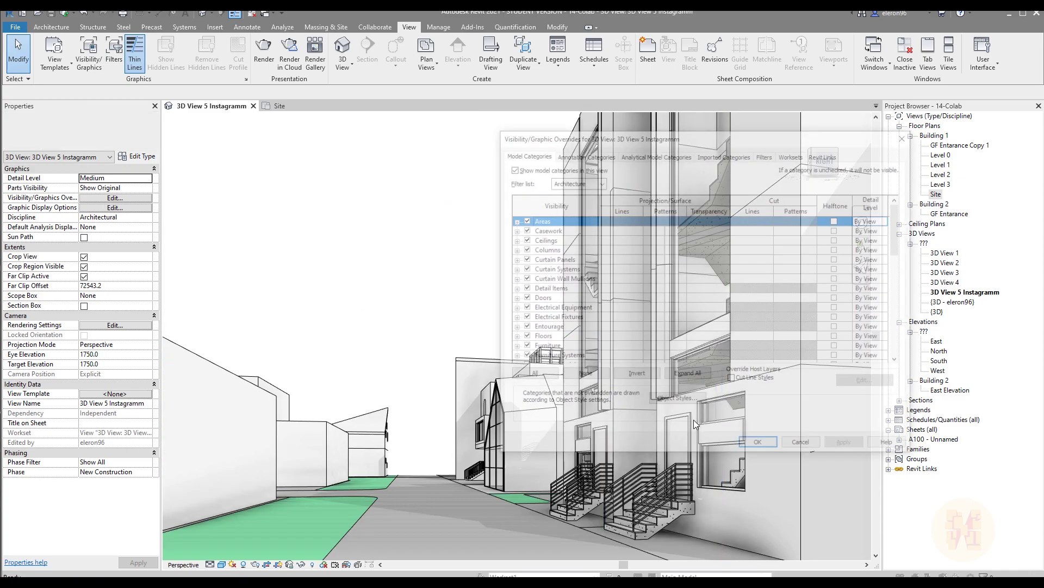
{"action": "left_click", "coordinate": [907, 135]}
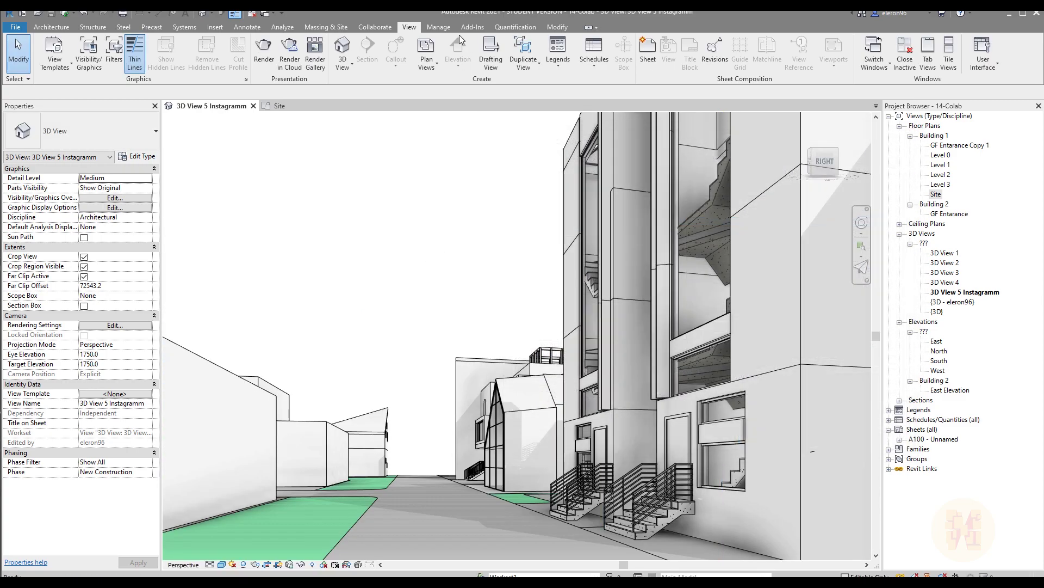
Review the shading and surface pattern graphics of the project's Glass material against the windows in the camera view
{"action": "left_click", "coordinate": [439, 26]}
{"action": "left_click", "coordinate": [49, 50]}
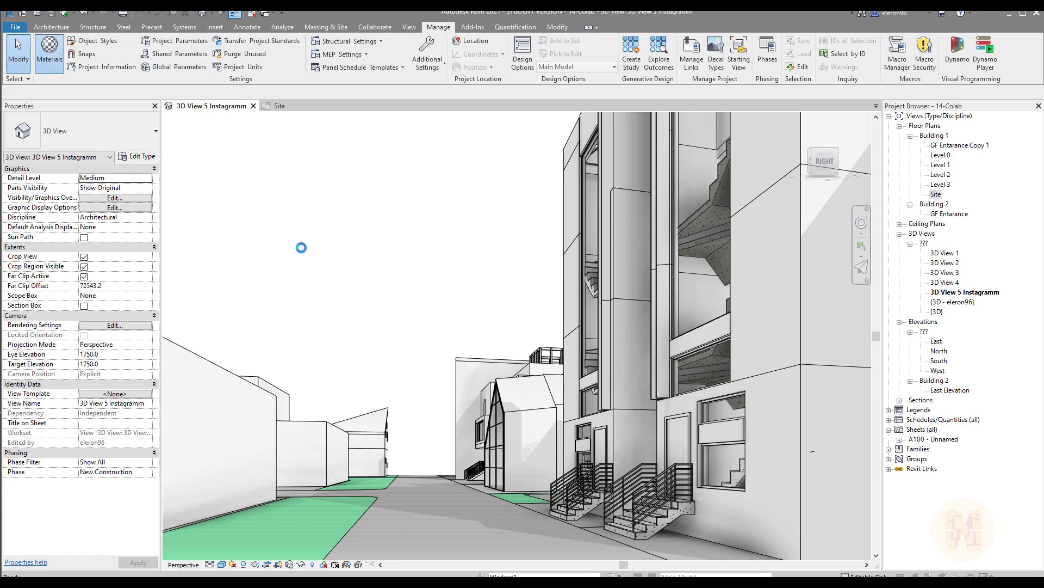
{"action": "left_click_drag", "start_coordinate": [533, 240], "coordinate": [536, 342]}
{"action": "left_click", "coordinate": [435, 314]}
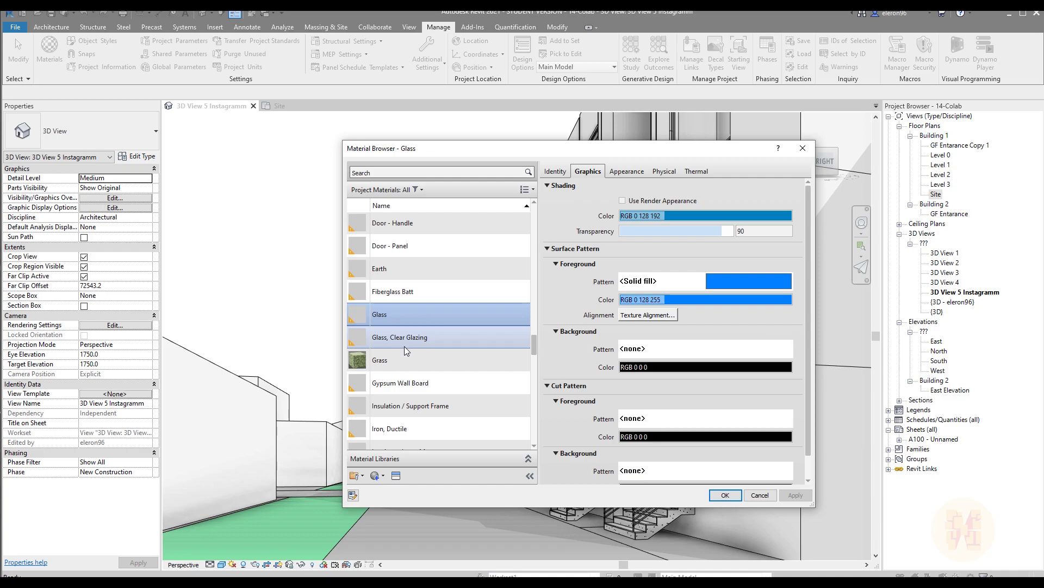
{"action": "left_click", "coordinate": [464, 342]}
{"action": "left_click", "coordinate": [474, 316]}
{"action": "left_click_drag", "start_coordinate": [729, 148], "coordinate": [474, 190]}
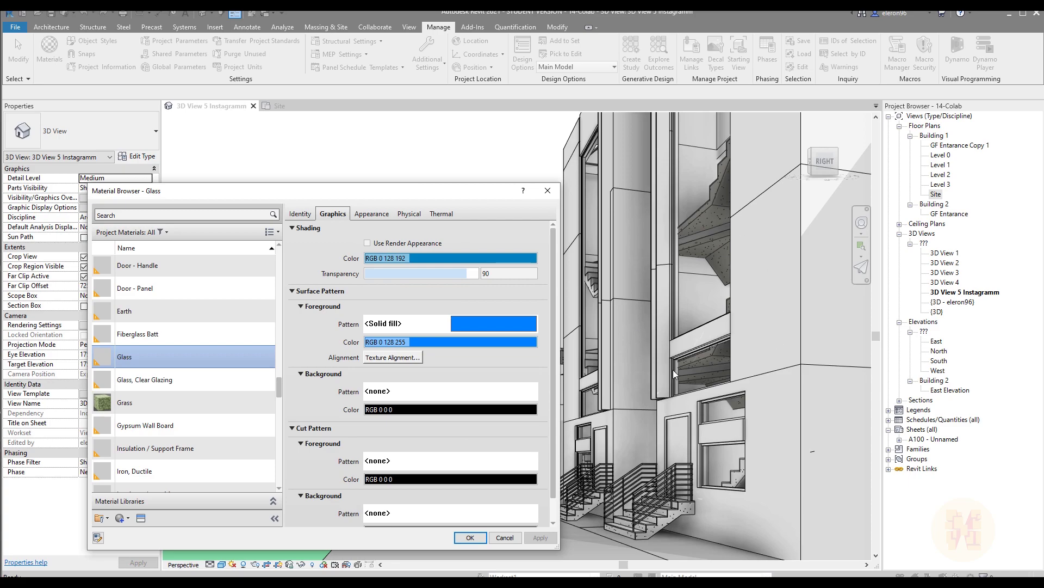
{"action": "left_click", "coordinate": [470, 537]}
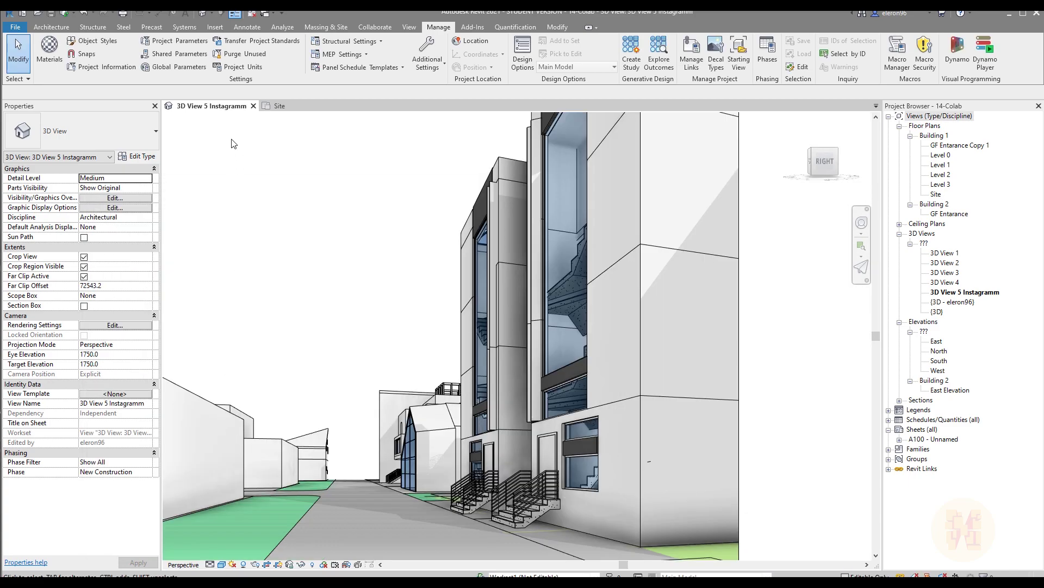
Place the Site plan beside the camera view and select the camera's crop region so the camera shows in the plan
{"action": "left_click", "coordinate": [278, 106]}
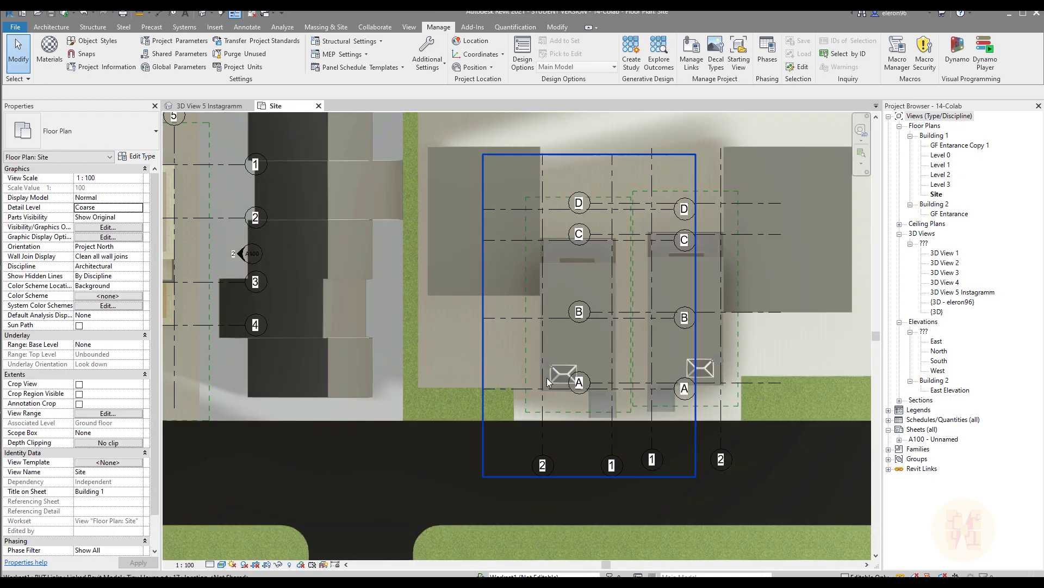
{"action": "scroll", "coordinate": [547, 378], "scroll_direction": "down", "scroll_amount": 5}
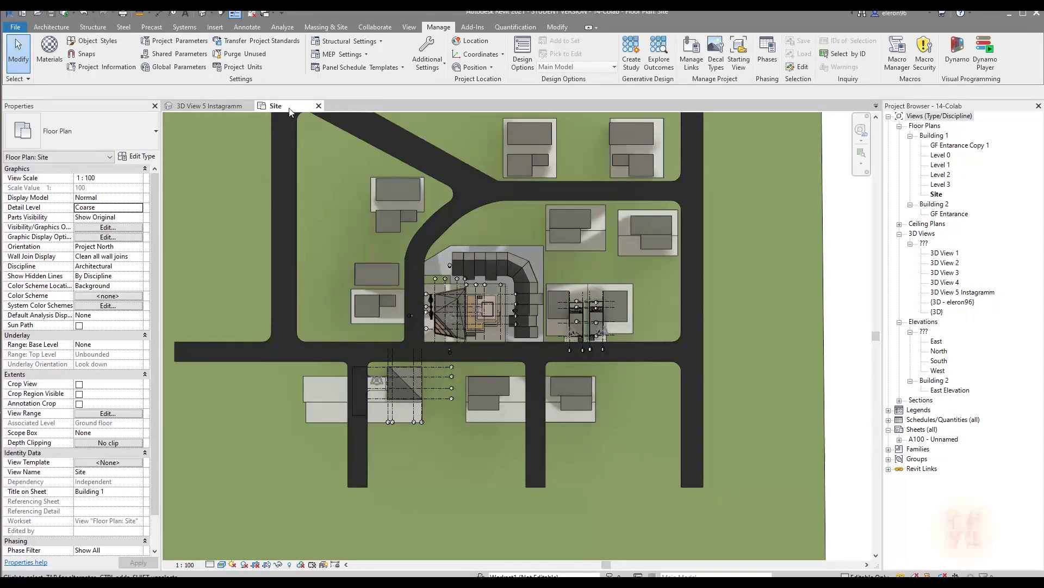
{"action": "left_click_drag", "start_coordinate": [289, 111], "coordinate": [877, 239]}
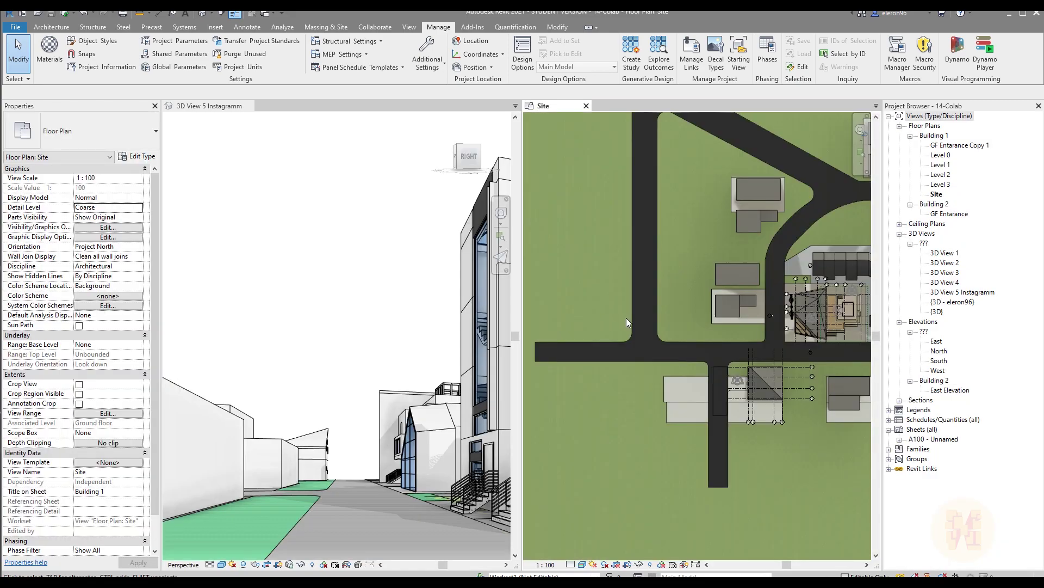
{"action": "scroll", "coordinate": [625, 318], "scroll_direction": "down", "scroll_amount": 3}
{"action": "left_click", "coordinate": [375, 314]}
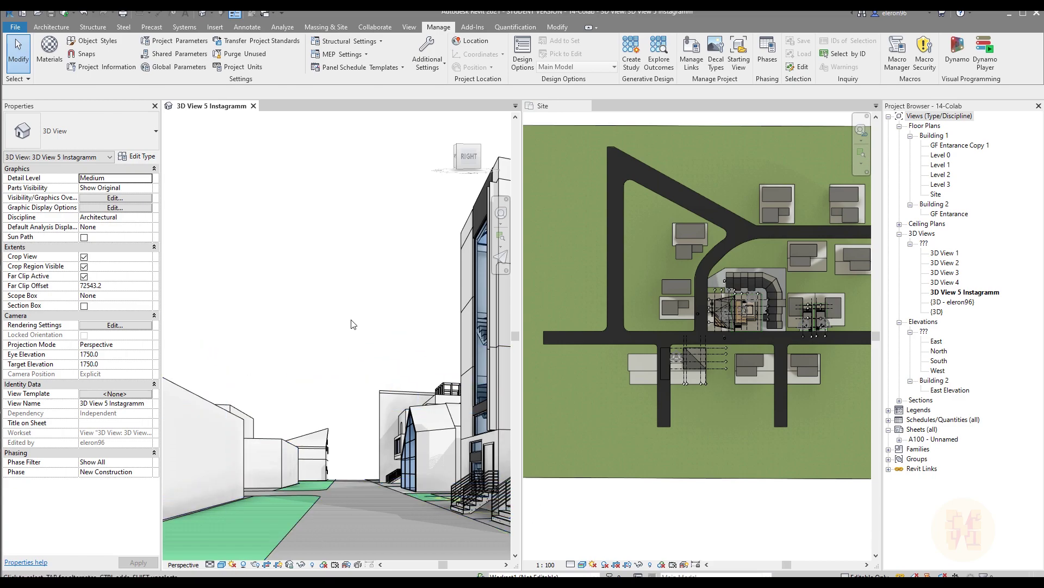
{"action": "scroll", "coordinate": [349, 312], "scroll_direction": "down", "scroll_amount": 3}
{"action": "scroll", "coordinate": [349, 312], "scroll_direction": "up", "scroll_amount": 3}
{"action": "left_click", "coordinate": [247, 218]}
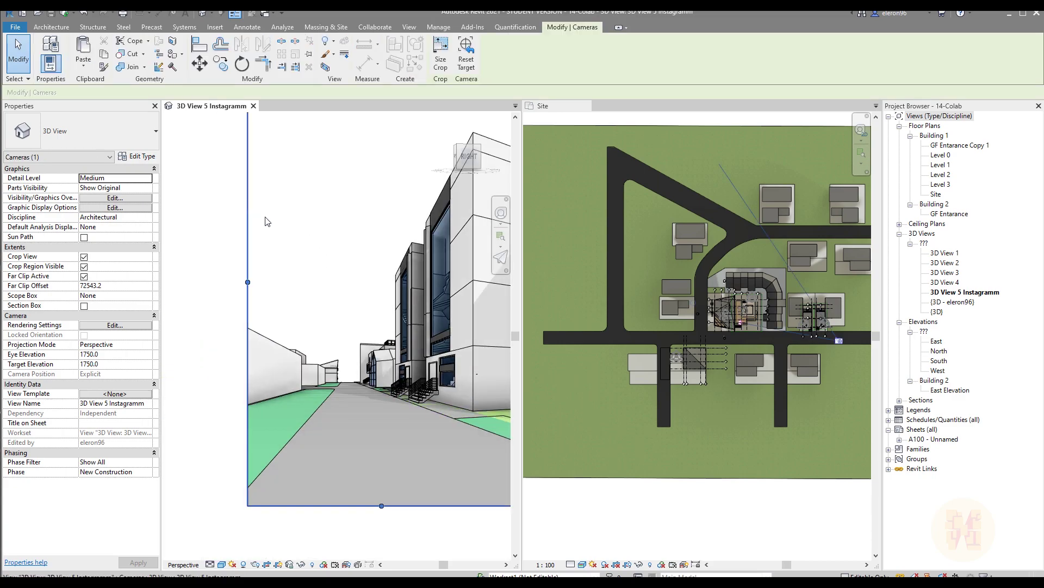
Extend the selected camera's far clip in the Site plan to an offset of about 112339.5
{"action": "left_click", "coordinate": [840, 341]}
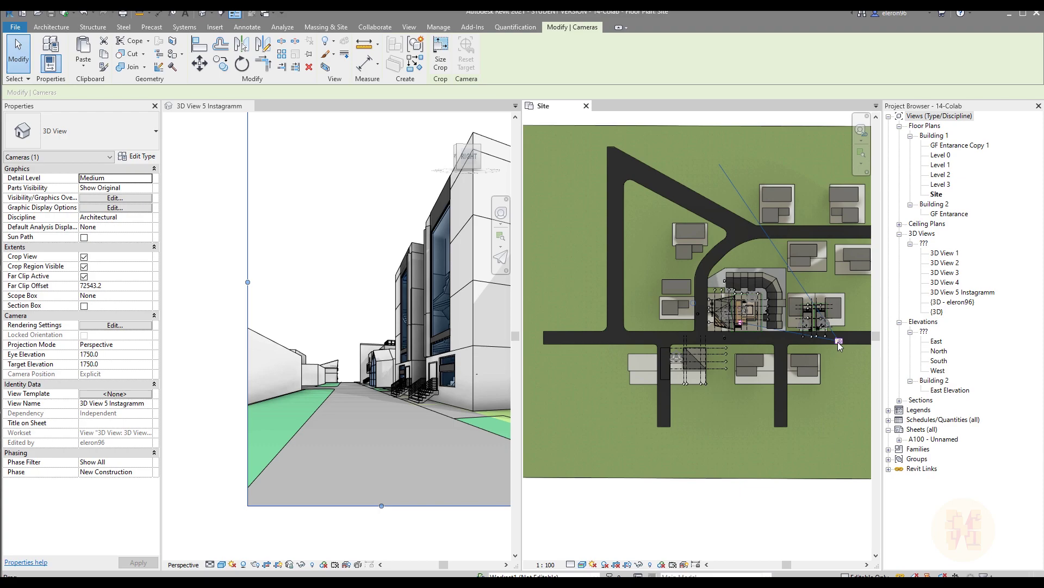
{"action": "scroll", "coordinate": [685, 302], "scroll_direction": "up", "scroll_amount": 2}
{"action": "left_click_drag", "start_coordinate": [684, 297], "coordinate": [544, 257]}
{"action": "left_click", "coordinate": [255, 365]}
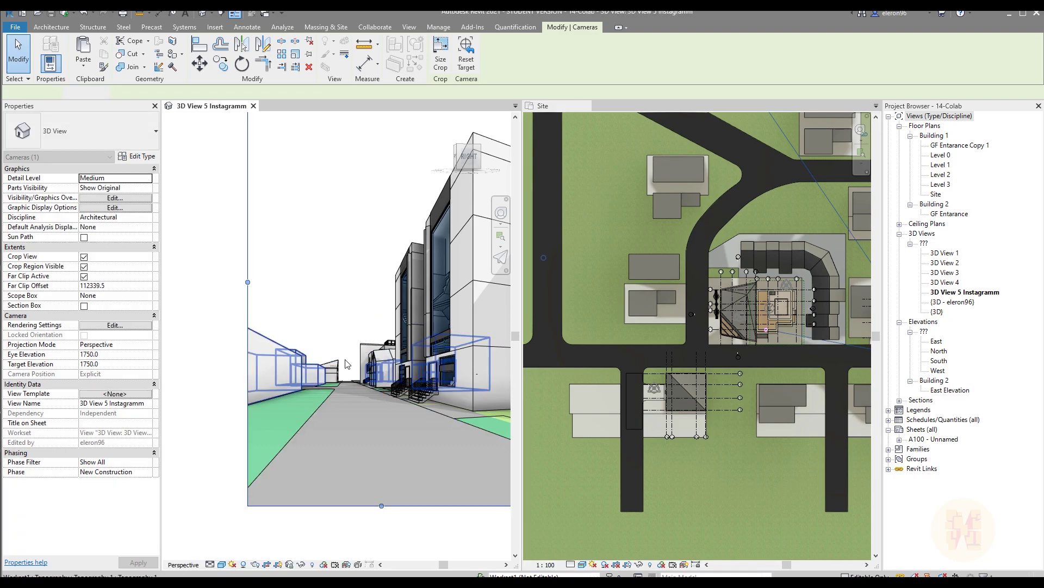
{"action": "left_click", "coordinate": [620, 270]}
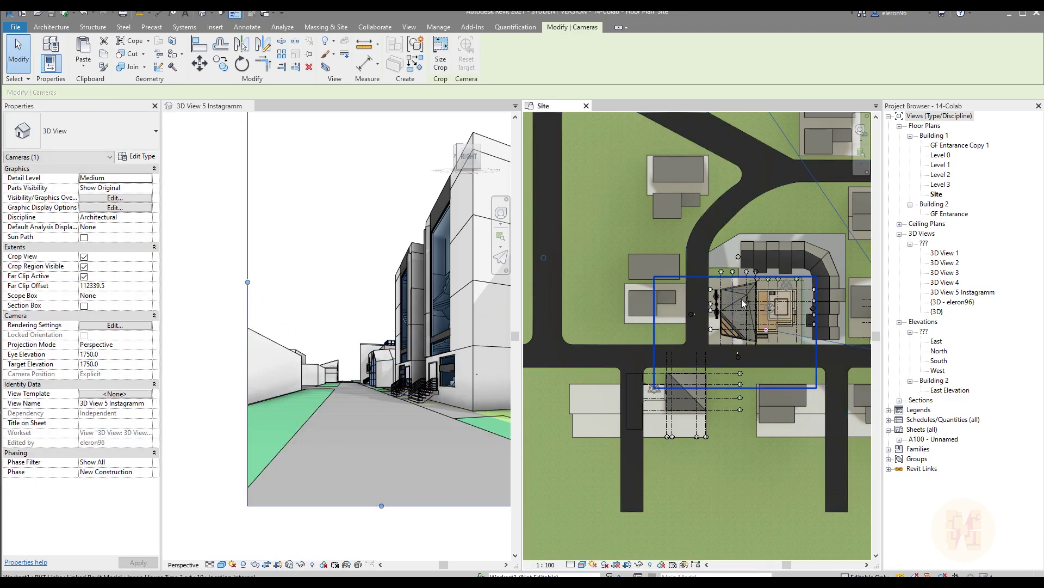
Adjust the camera's far clip in the Site plan to a shorter offset of about 36524.9
{"action": "left_click_drag", "start_coordinate": [544, 257], "coordinate": [388, 317]}
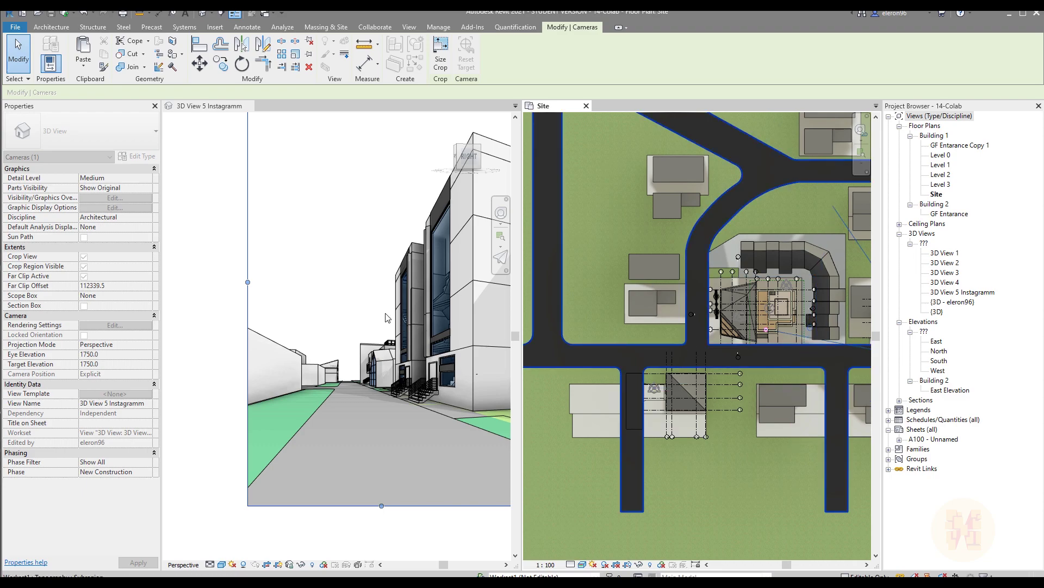
{"action": "left_click", "coordinate": [419, 331]}
{"action": "scroll", "coordinate": [687, 334], "scroll_direction": "down", "scroll_amount": 1}
{"action": "left_click", "coordinate": [686, 334]}
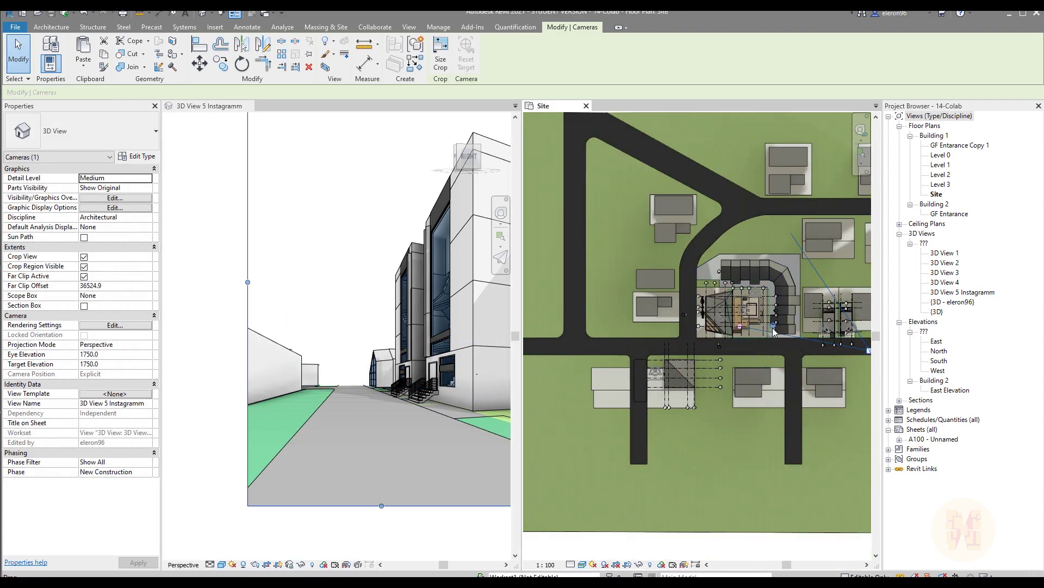
Extend the selected camera's far clip in the Site plan to an offset of about 125962.5 and close the Site plan
{"action": "left_click_drag", "start_coordinate": [543, 245], "coordinate": [562, 240]}
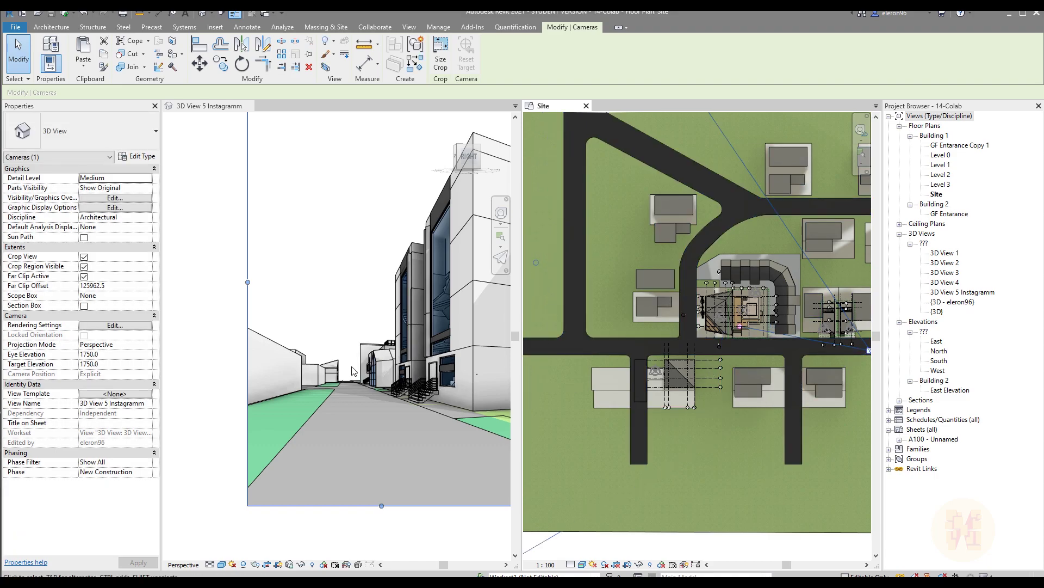
{"action": "left_click", "coordinate": [365, 545]}
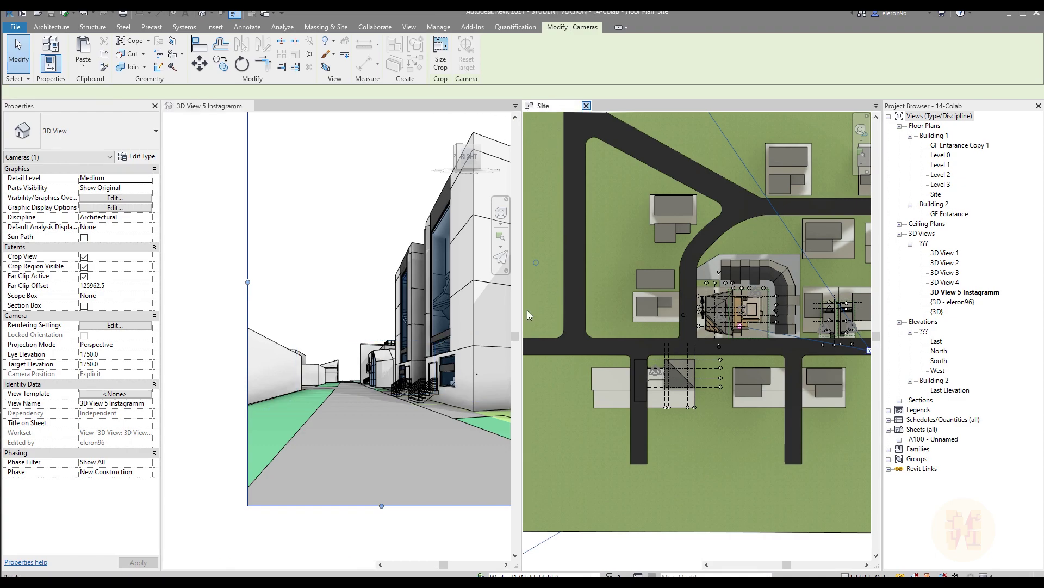
{"action": "left_click", "coordinate": [585, 105]}
{"action": "scroll", "coordinate": [640, 368], "scroll_direction": "down", "scroll_amount": 2}
{"action": "scroll", "coordinate": [634, 368], "scroll_direction": "up", "scroll_amount": 2}
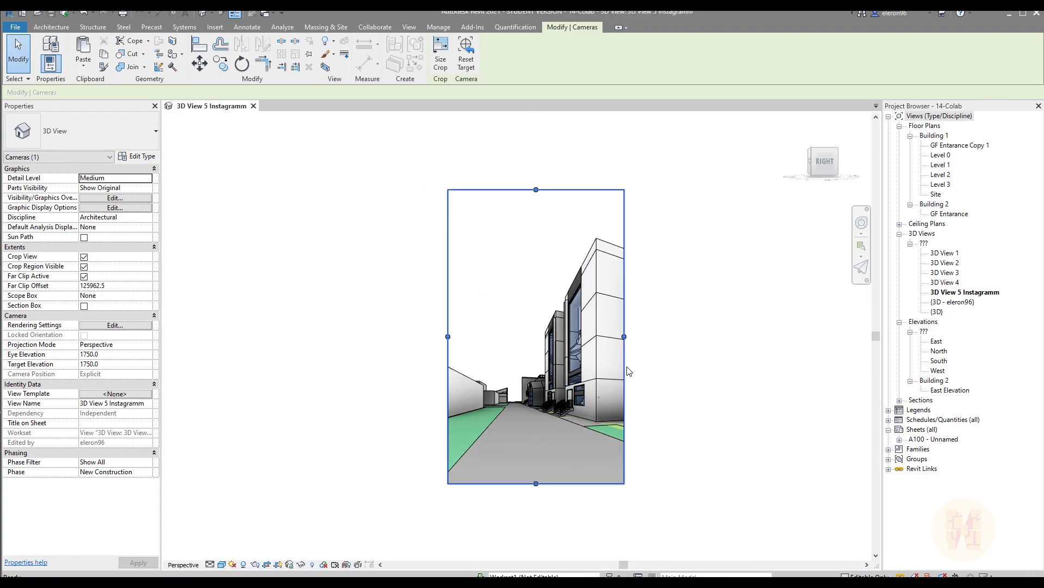
{"action": "scroll", "coordinate": [707, 405], "scroll_direction": "up", "scroll_amount": 3}
{"action": "scroll", "coordinate": [711, 407], "scroll_direction": "up", "scroll_amount": 3}
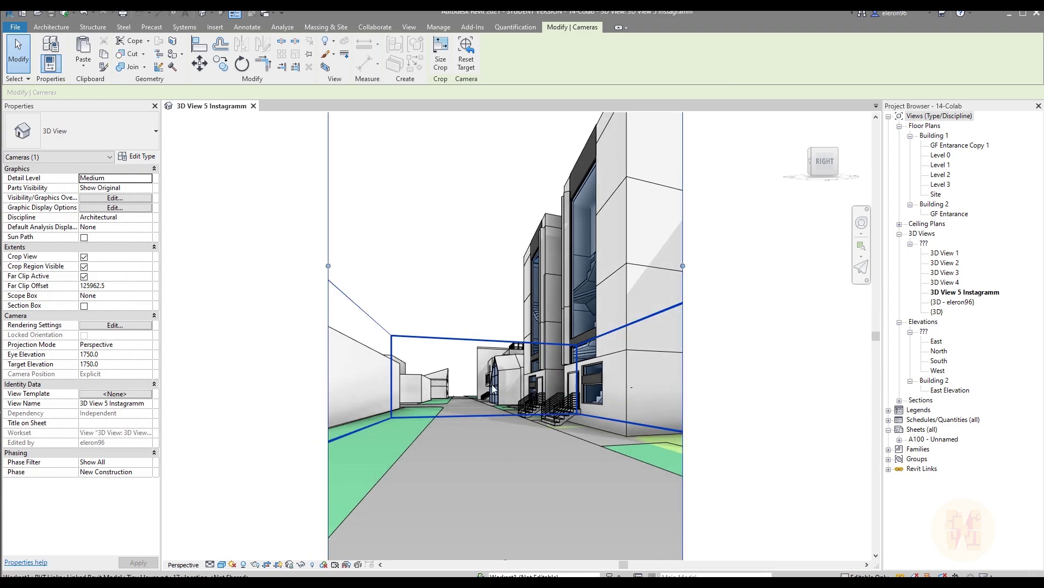
{"action": "key", "text": "Escape"}
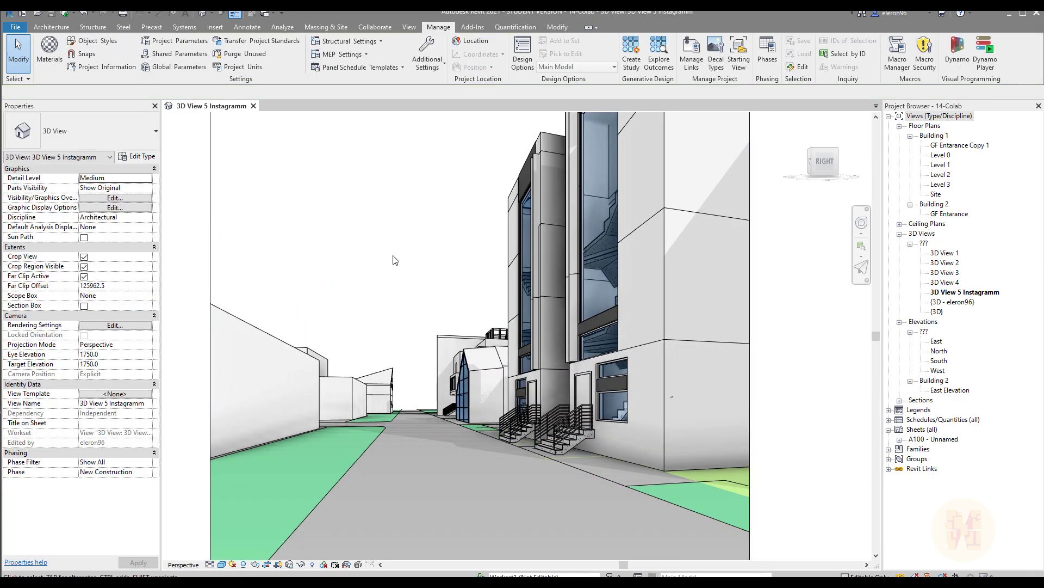
Hide the Topography category in the Tiny House.rvt link's custom display settings for the camera view
{"action": "key", "text": "v"}
{"action": "key", "text": "g"}
{"action": "left_click", "coordinate": [405, 173]}
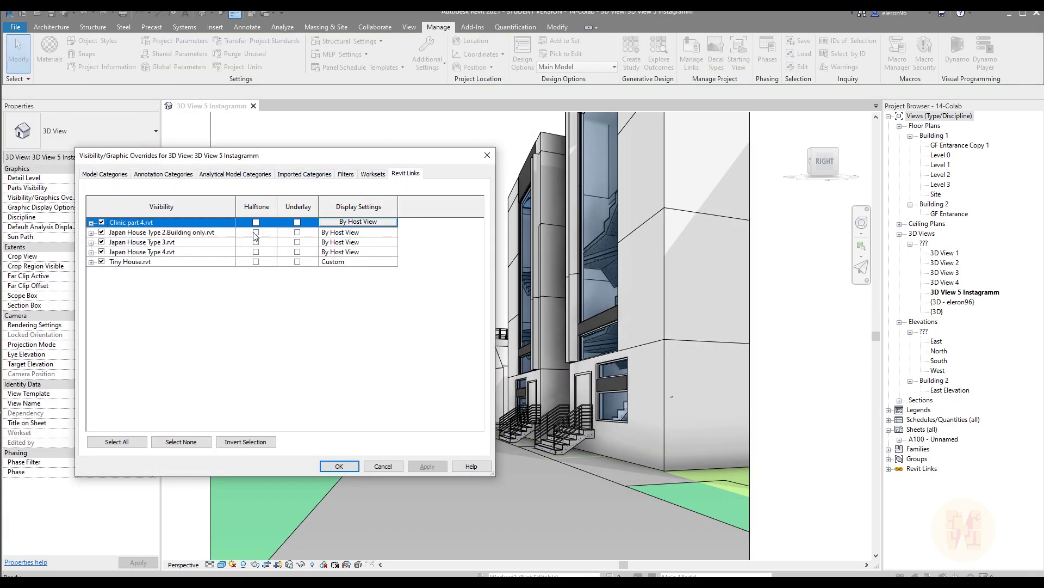
{"action": "left_click", "coordinate": [361, 263]}
{"action": "left_click", "coordinate": [381, 262]}
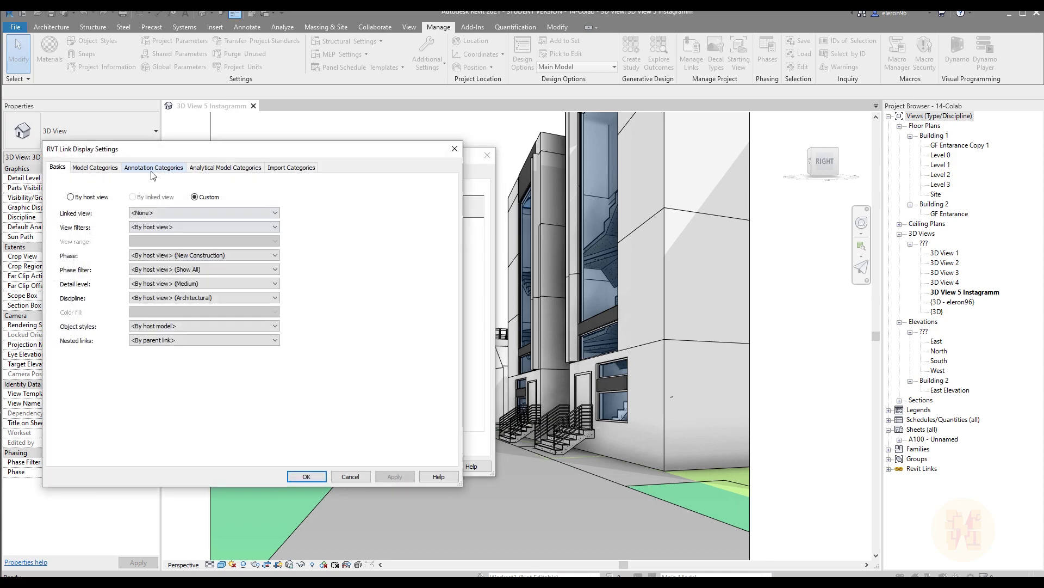
{"action": "left_click", "coordinate": [94, 168]}
{"action": "left_click_drag", "start_coordinate": [447, 261], "coordinate": [448, 363]}
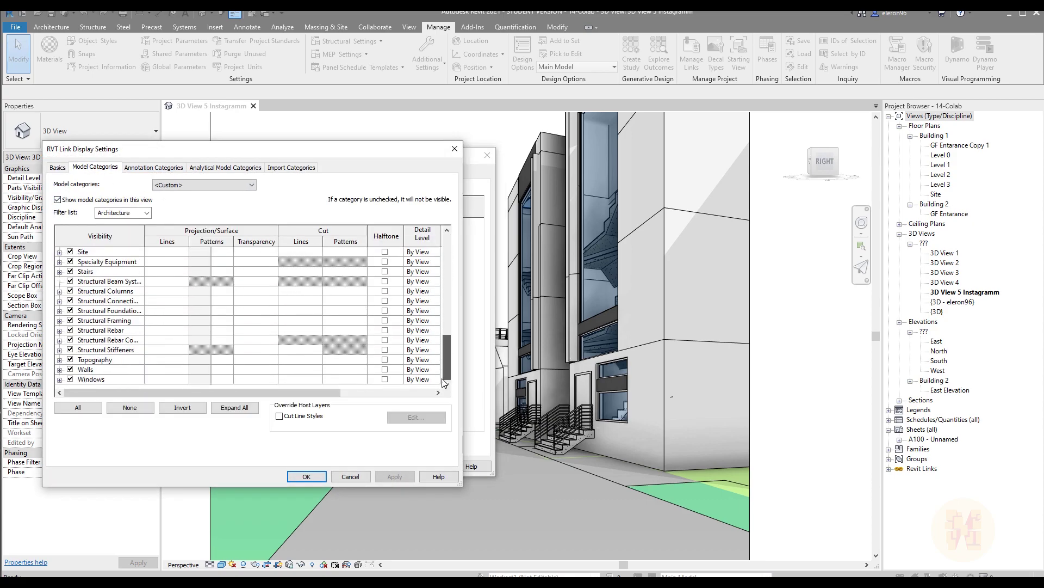
{"action": "left_click", "coordinate": [69, 369]}
{"action": "left_click", "coordinate": [308, 477]}
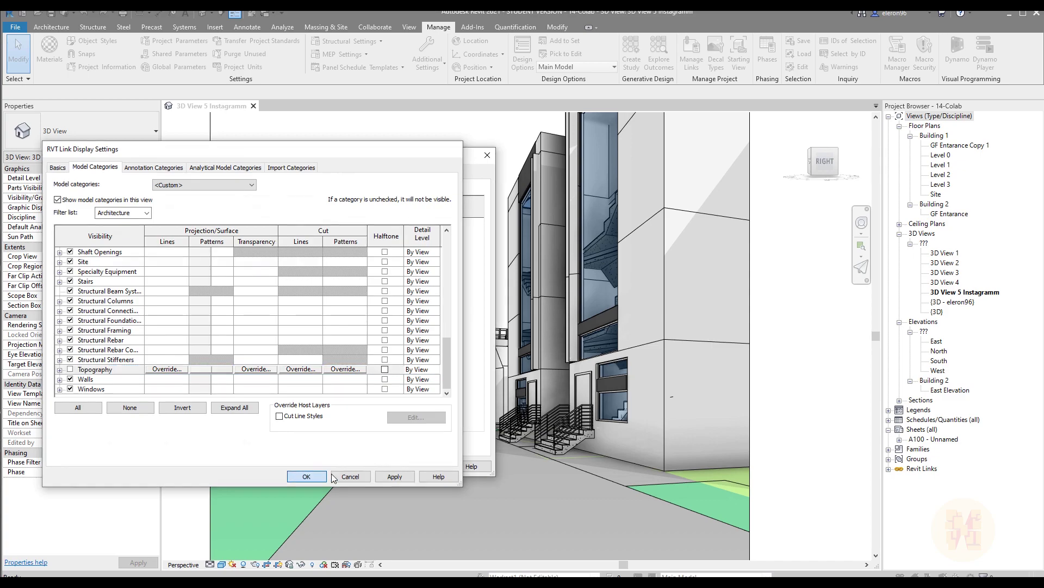
{"action": "left_click", "coordinate": [340, 467]}
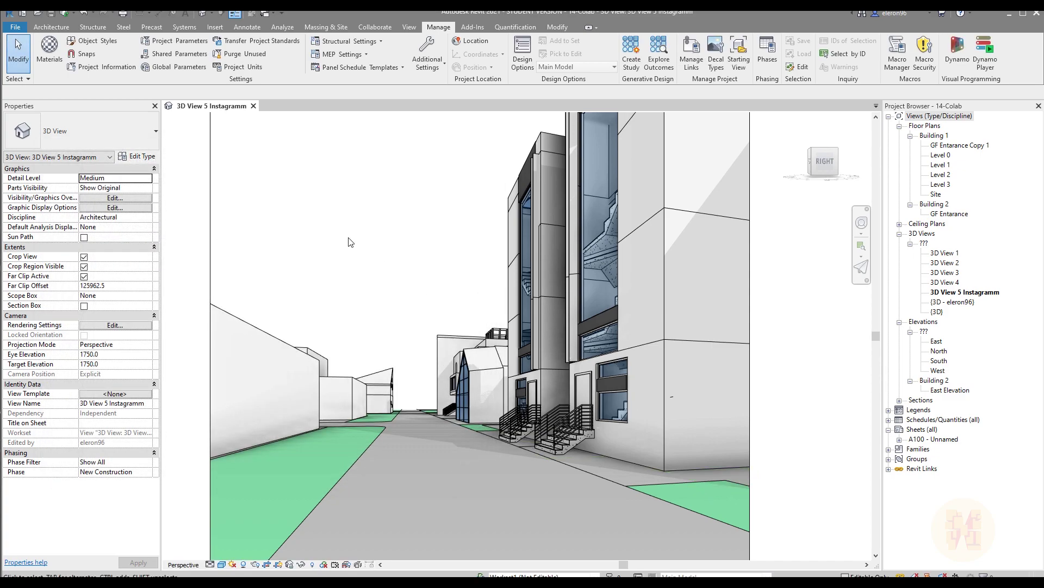
{"action": "middle_click_drag", "start_coordinate": [575, 386], "coordinate": [509, 366]}
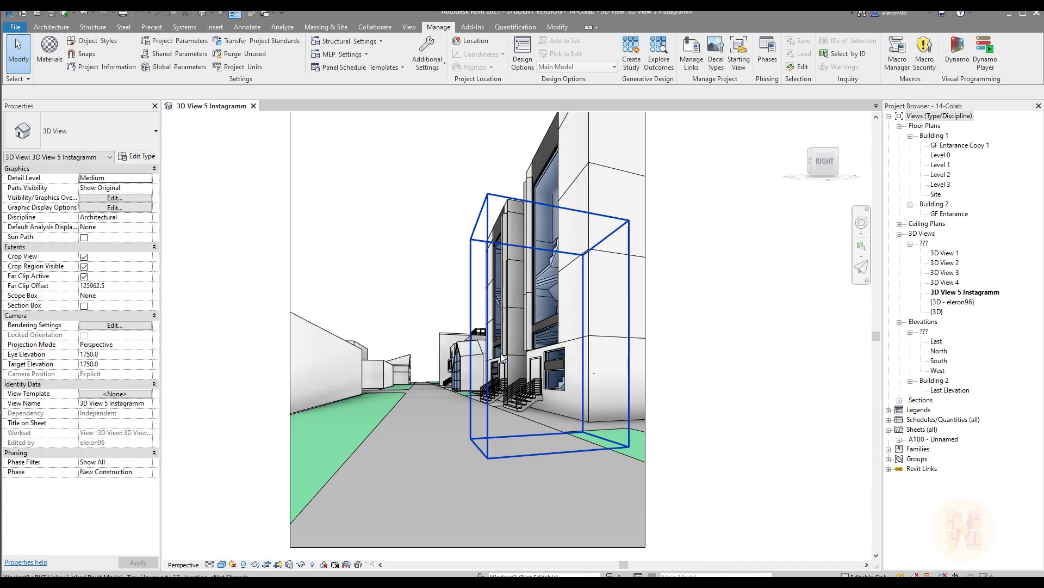
{"action": "scroll", "coordinate": [508, 366], "scroll_direction": "down", "scroll_amount": 2}
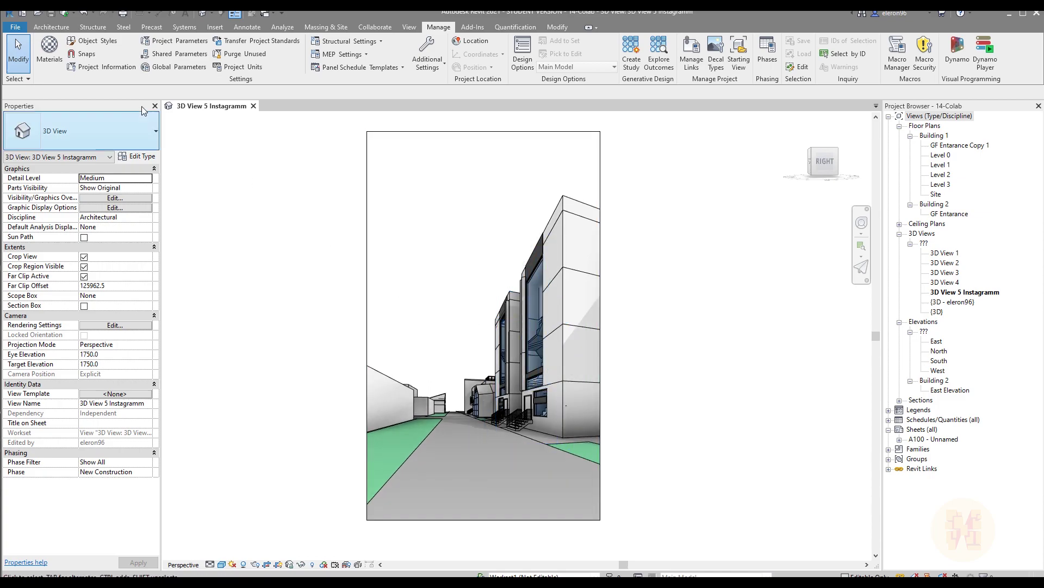
Set up an image export of the current window at 600% of actual size with raster image quality 600
{"action": "left_click", "coordinate": [15, 27]}
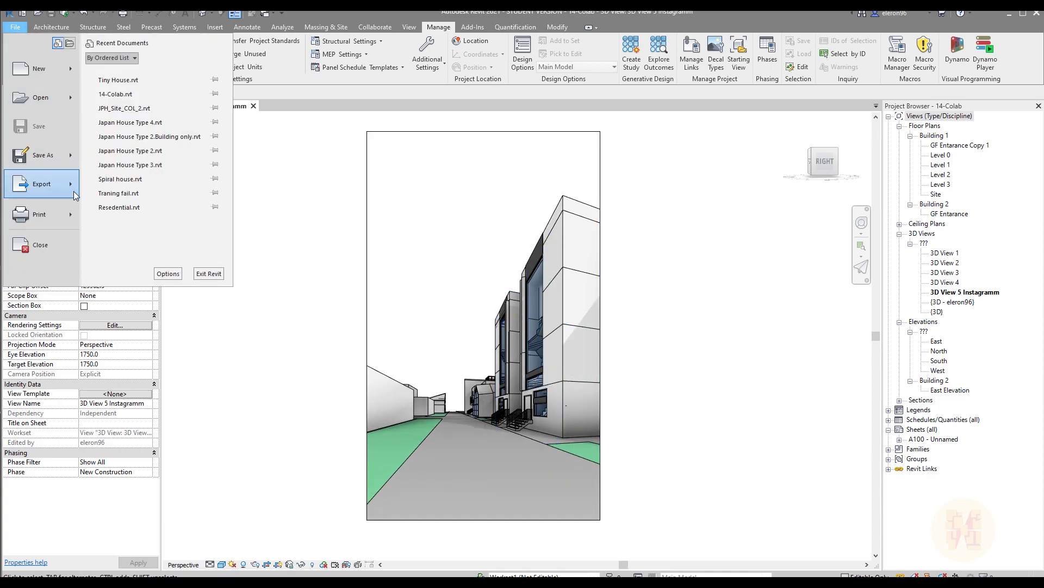
{"action": "mouse_move", "coordinate": [69, 179]}
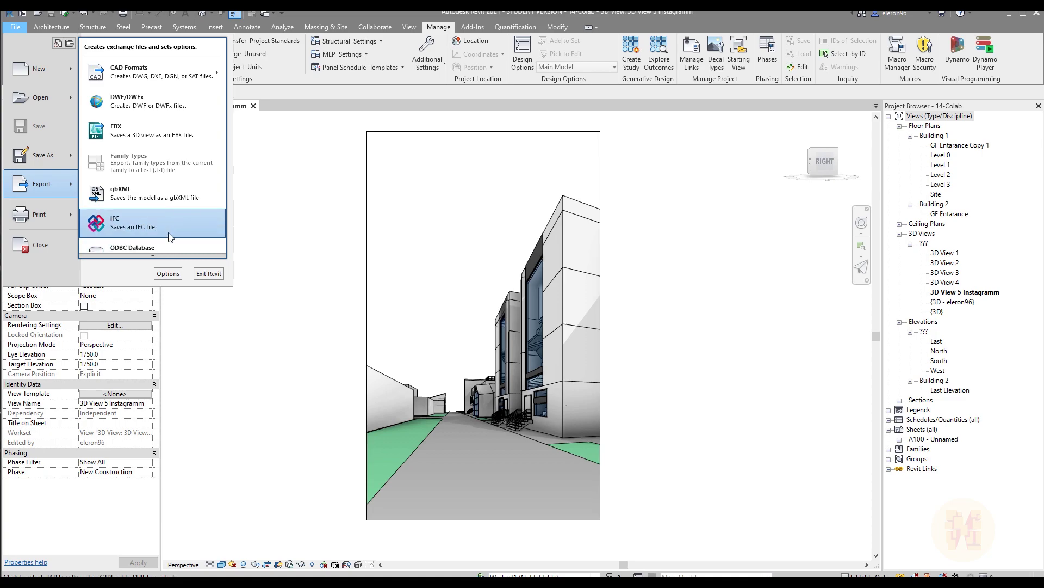
{"action": "scroll", "coordinate": [163, 218], "scroll_direction": "down", "scroll_amount": 4}
{"action": "mouse_move", "coordinate": [159, 176]}
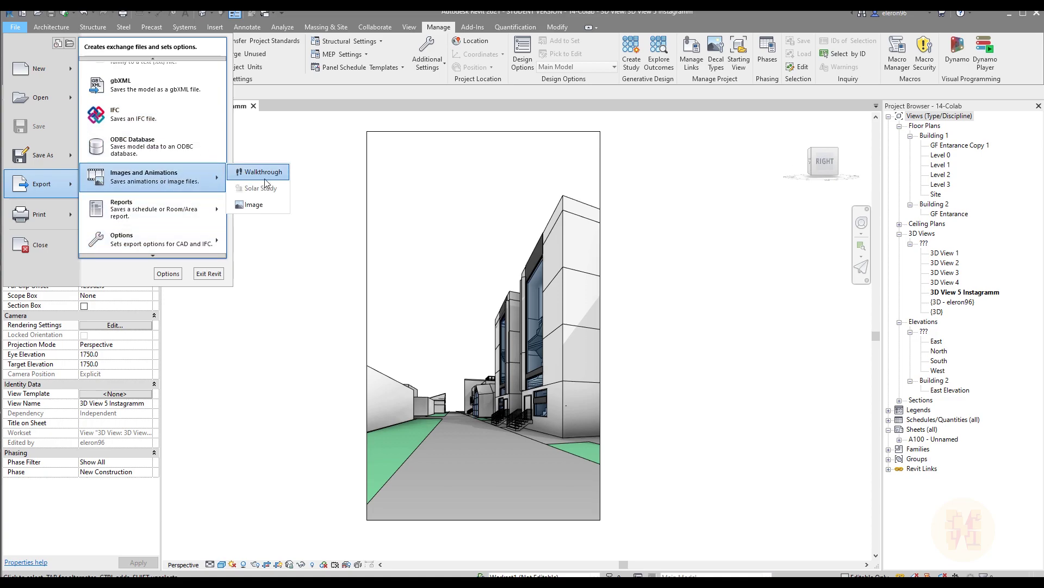
{"action": "left_click", "coordinate": [251, 204]}
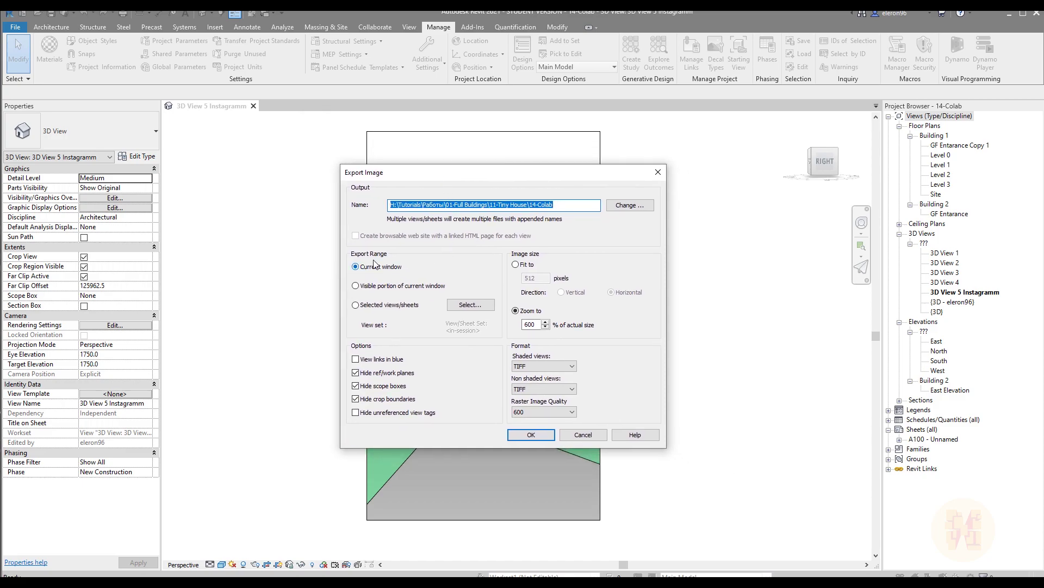
{"action": "left_click_drag", "start_coordinate": [423, 181], "coordinate": [499, 224]}
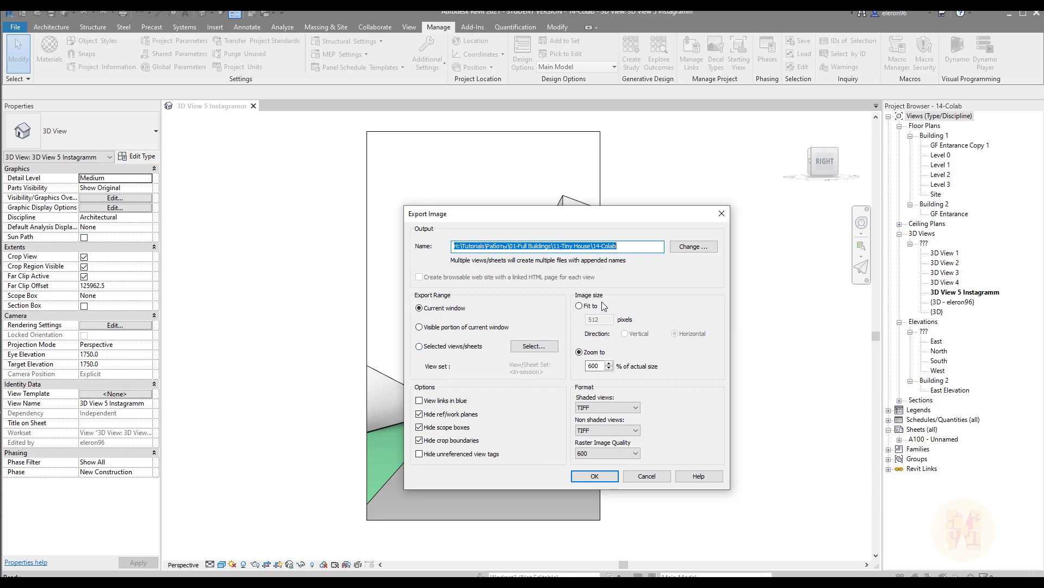
{"action": "left_click", "coordinate": [609, 368]}
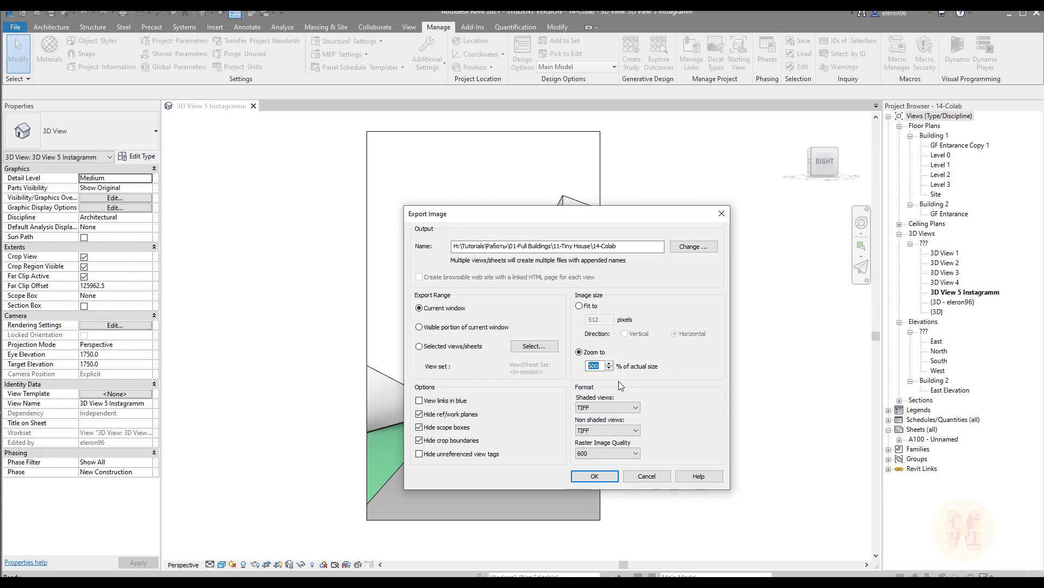
{"action": "left_click", "coordinate": [610, 452]}
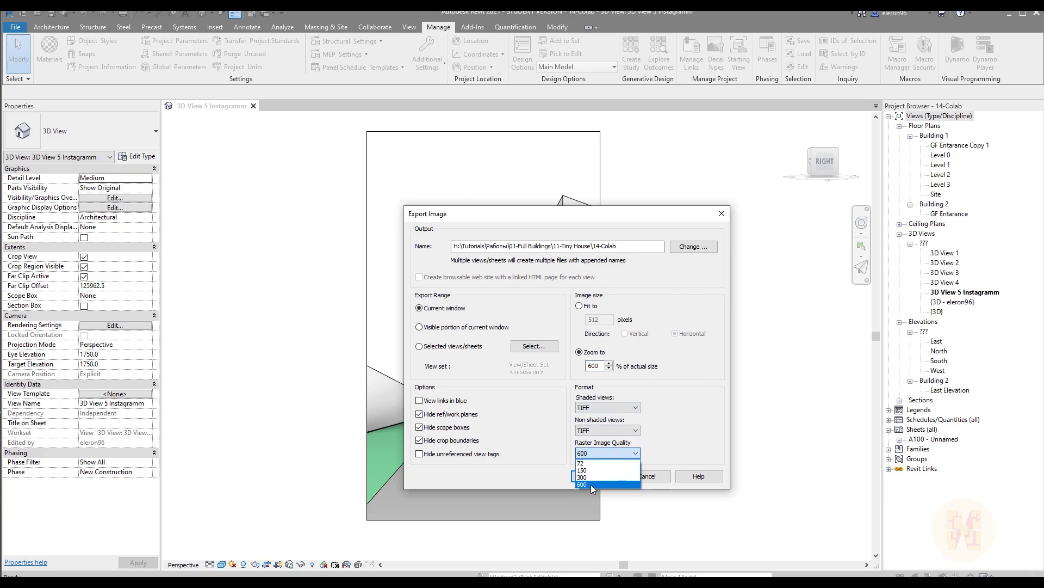
{"action": "left_click", "coordinate": [596, 482]}
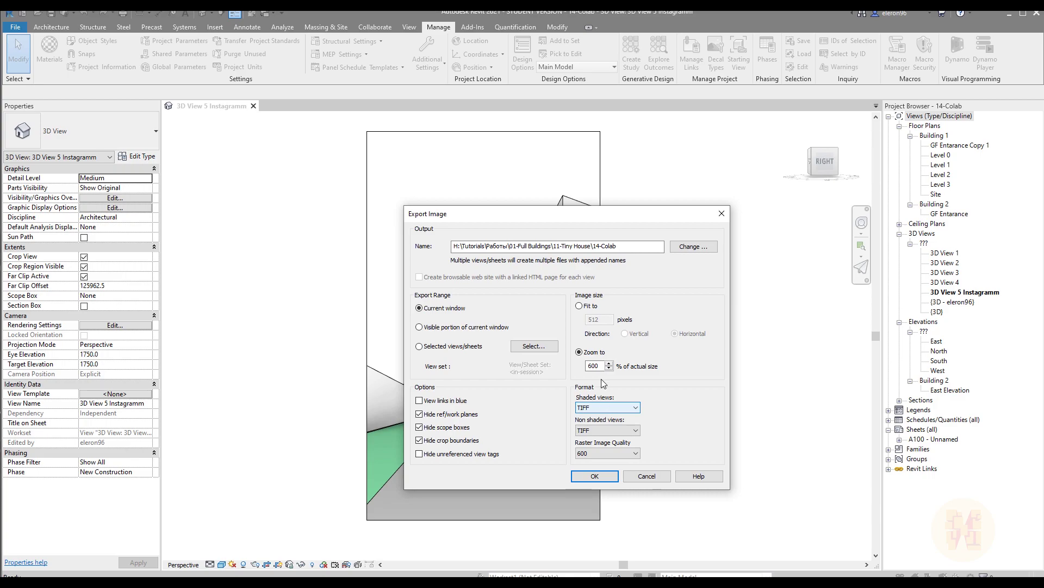
Direct the export to a new 01-Renders folder inside 14-Colab, keep the file name 14-Colab, and export the image
{"action": "left_click", "coordinate": [698, 248]}
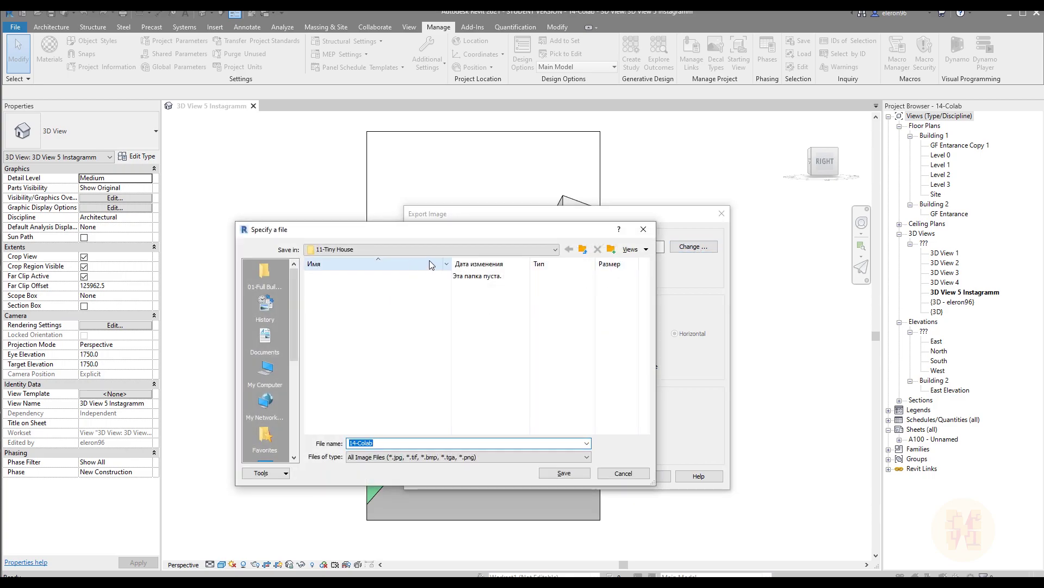
{"action": "left_click", "coordinate": [583, 249]}
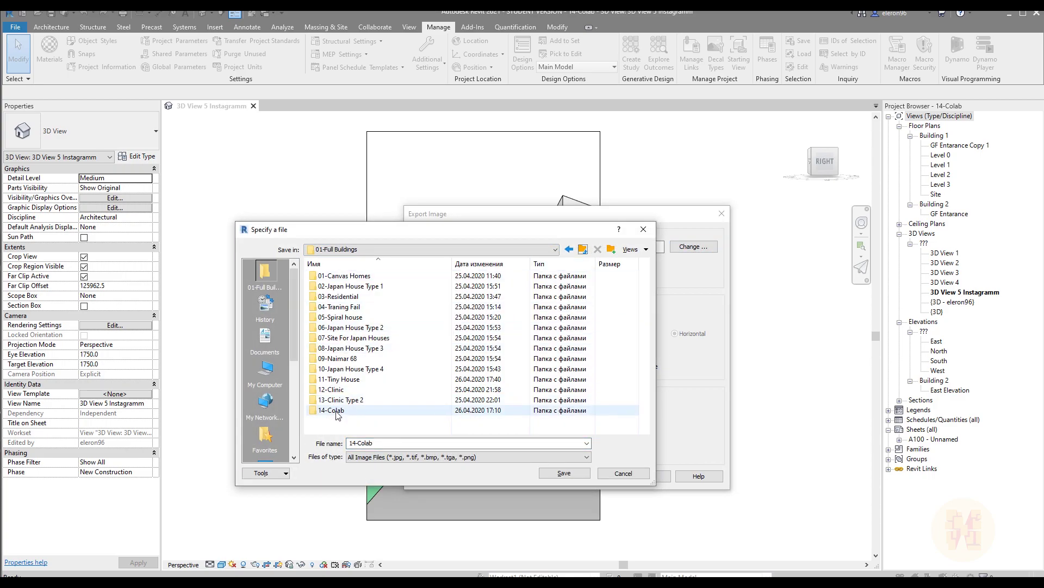
{"action": "double_click", "coordinate": [476, 417]}
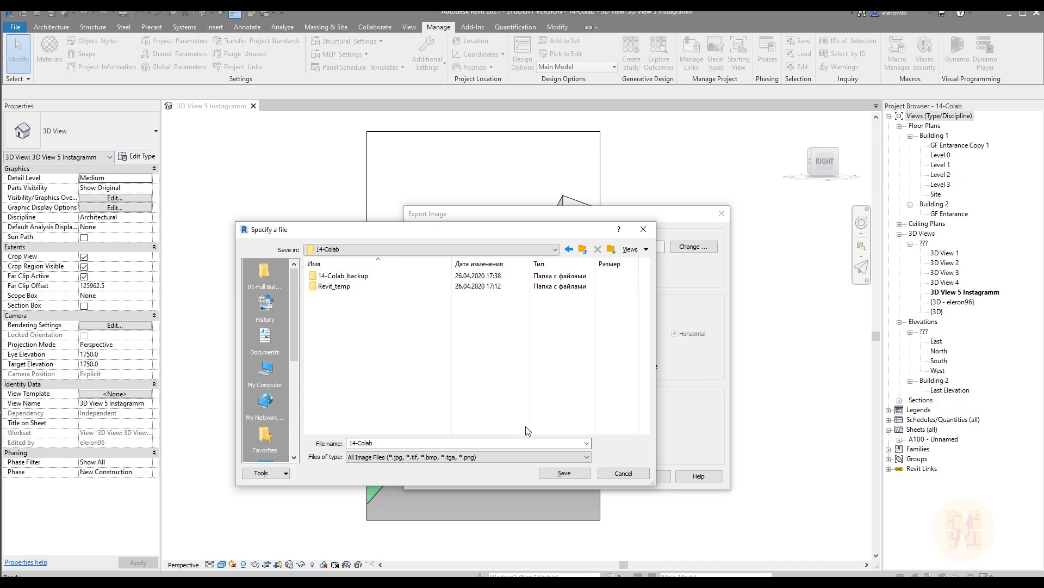
{"action": "right_click", "coordinate": [379, 351]}
{"action": "mouse_move", "coordinate": [443, 490]}
{"action": "left_click", "coordinate": [574, 482]}
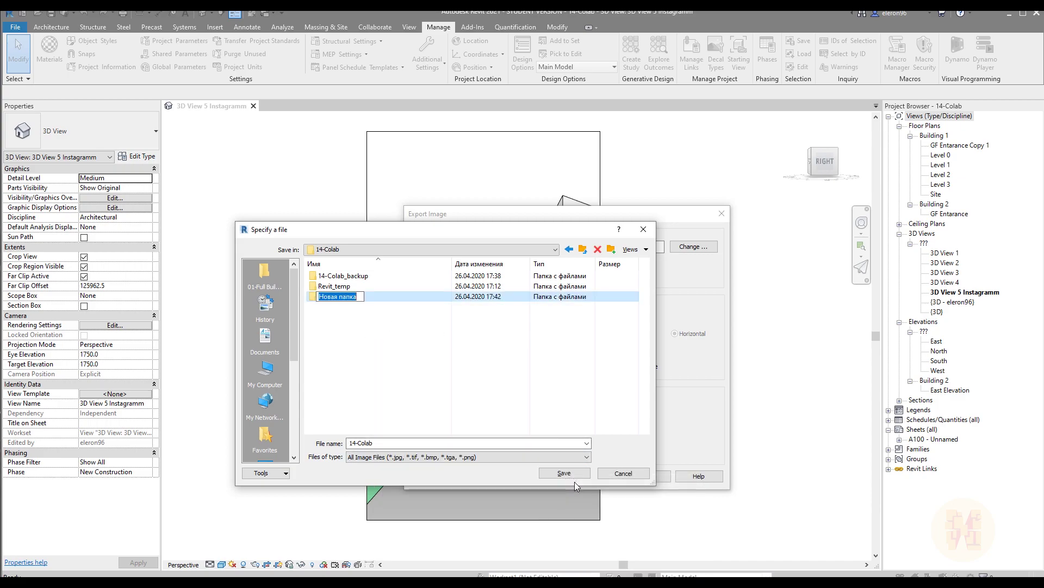
{"action": "type", "text": "01-Renders"}
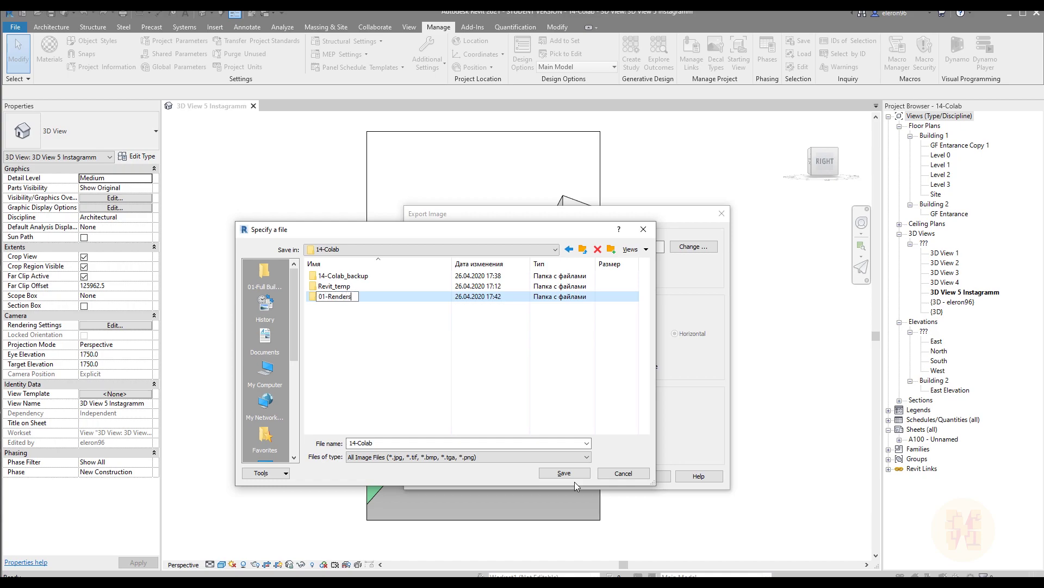
{"action": "key", "text": "Return"}
{"action": "left_click", "coordinate": [564, 474]}
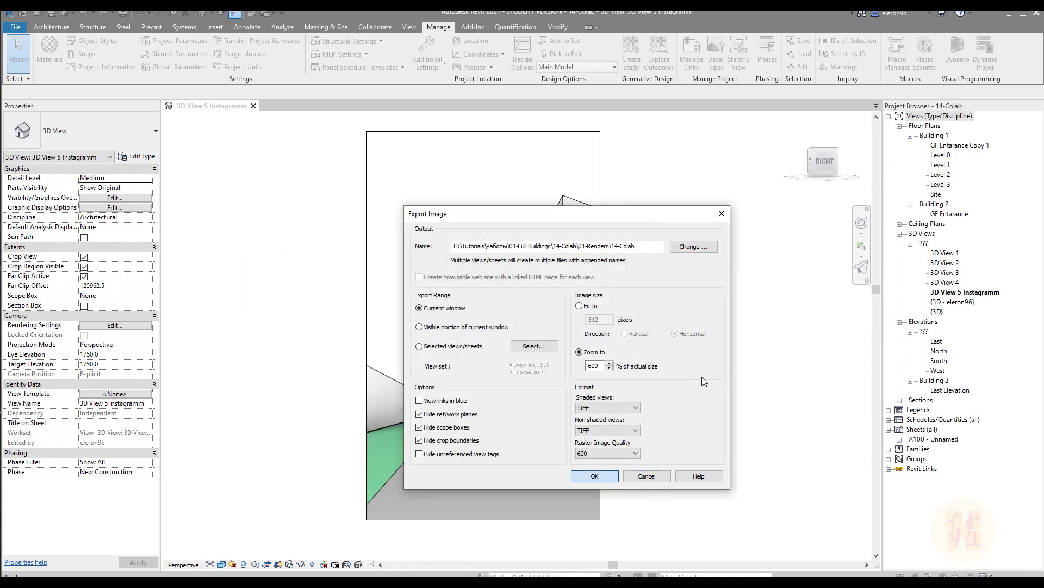
{"action": "key", "text": "Return"}
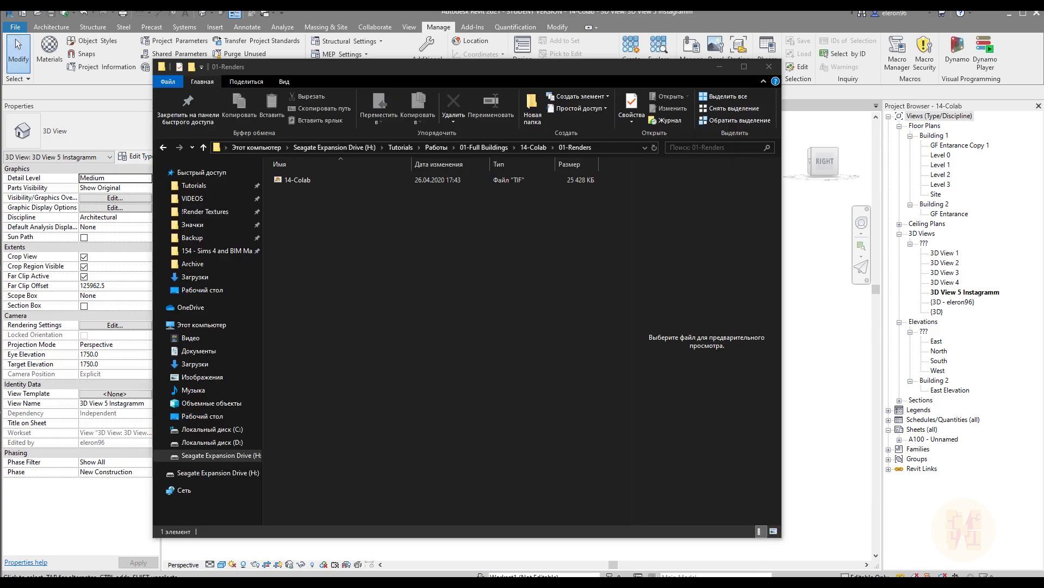
Open the exported 14-Colab TIF from the 01-Renders folder and examine its facades, windows, stairs and distant houses up close
{"action": "left_click", "coordinate": [308, 185]}
{"action": "key", "text": "F2"}
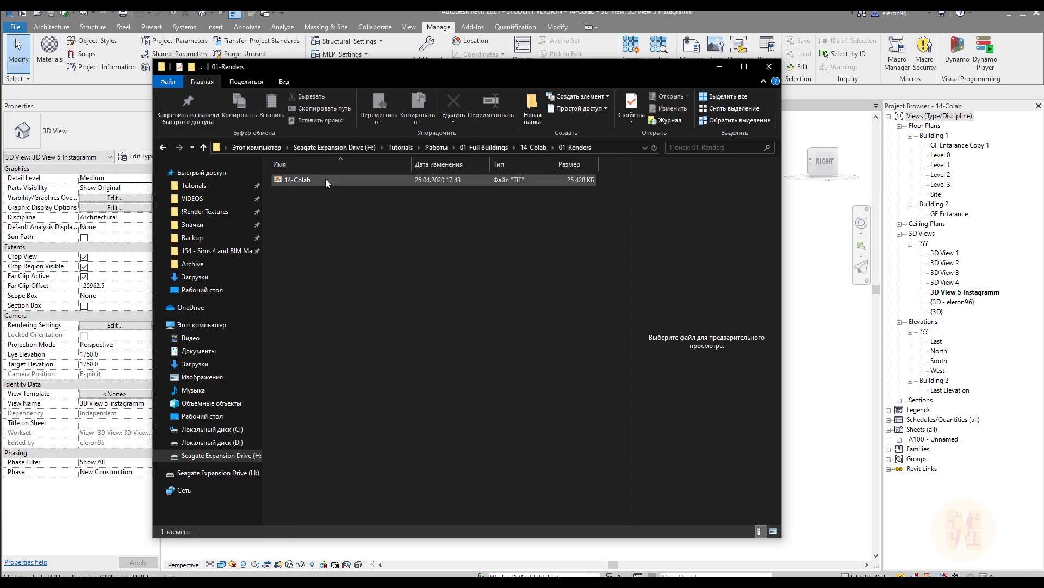
{"action": "double_click", "coordinate": [325, 179]}
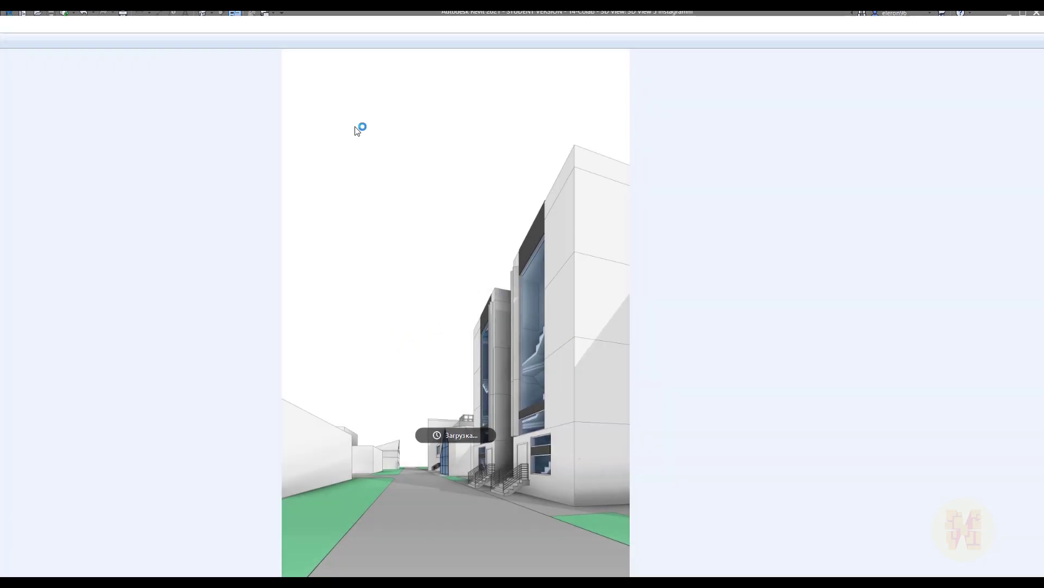
{"action": "left_click_drag", "start_coordinate": [430, 11], "coordinate": [283, 67]}
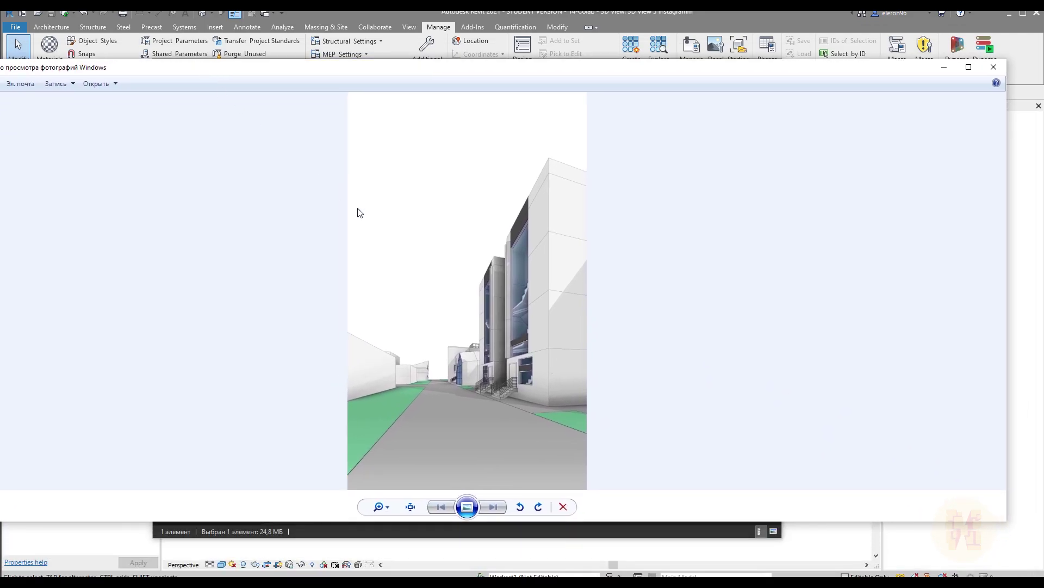
{"action": "scroll", "coordinate": [544, 365], "scroll_direction": "up", "scroll_amount": 5}
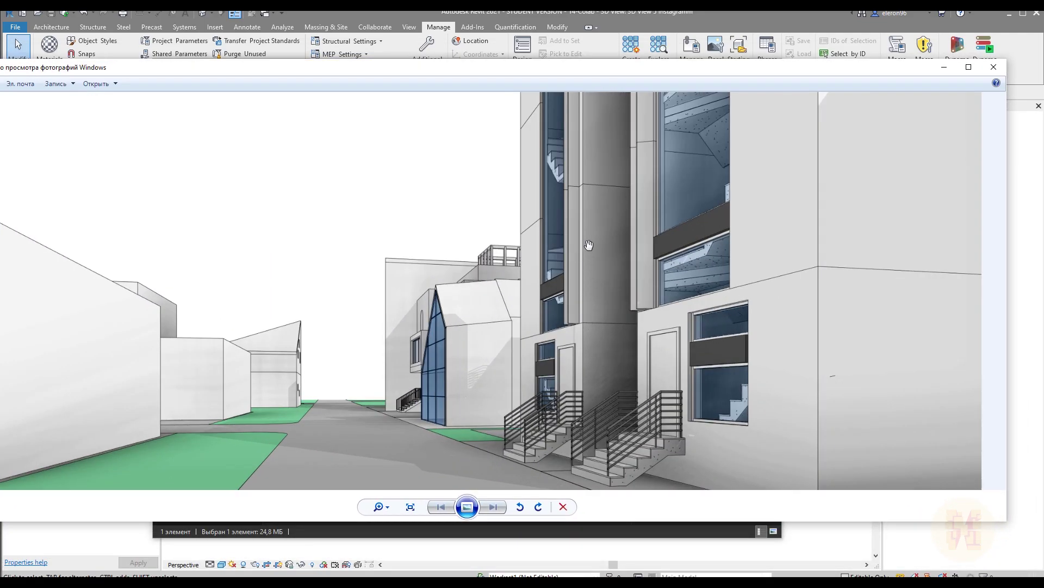
{"action": "scroll", "coordinate": [588, 245], "scroll_direction": "up", "scroll_amount": 5}
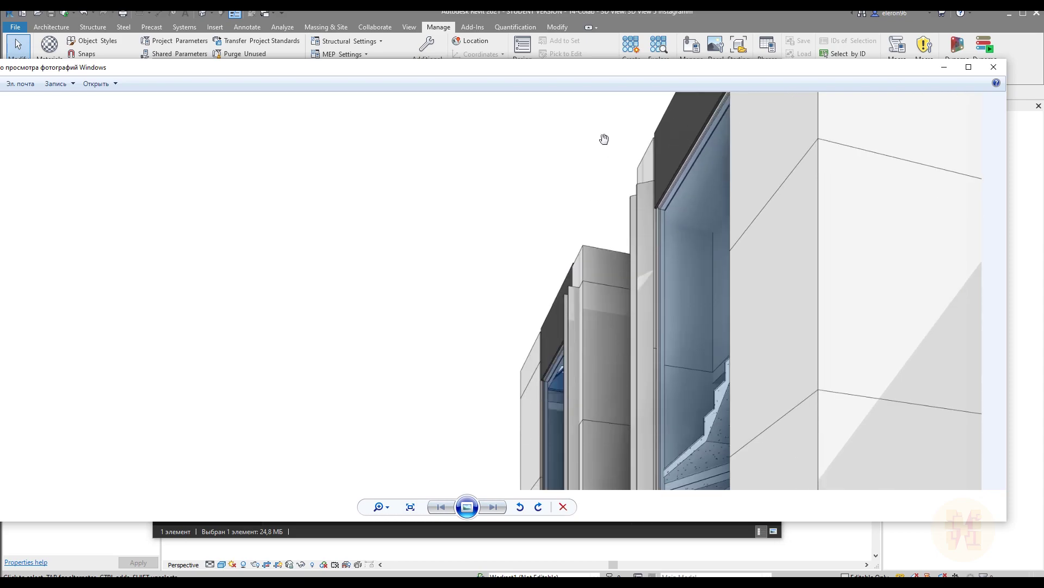
{"action": "scroll", "coordinate": [593, 234], "scroll_direction": "down", "scroll_amount": 6}
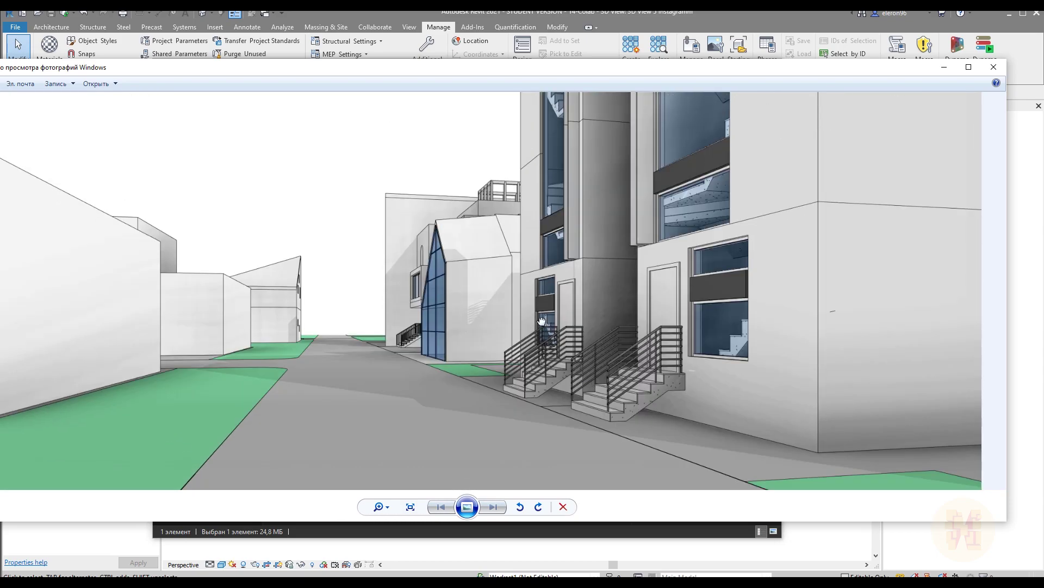
{"action": "left_click_drag", "start_coordinate": [543, 318], "coordinate": [456, 354]}
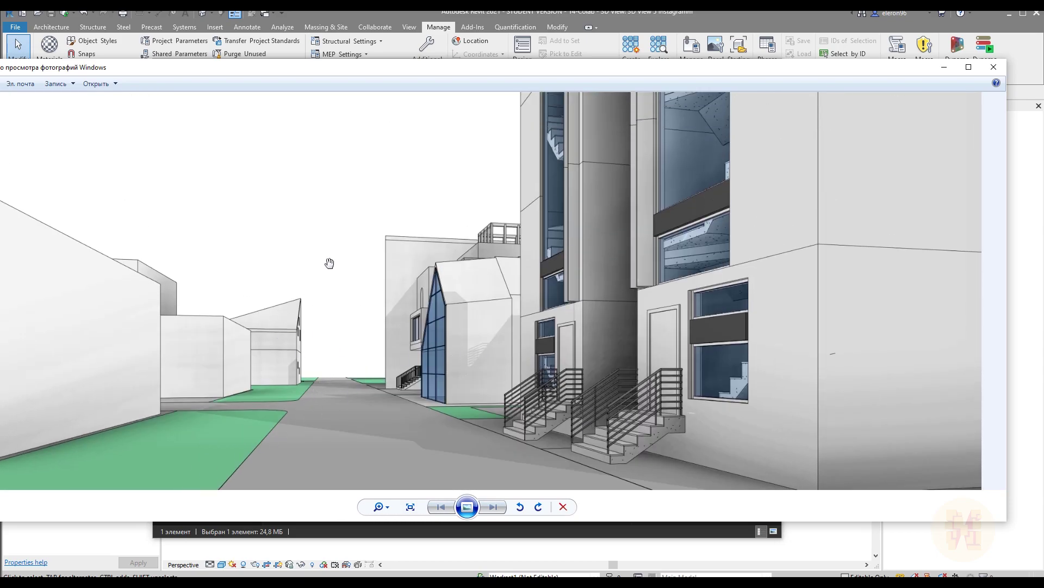
{"action": "scroll", "coordinate": [507, 380], "scroll_direction": "down", "scroll_amount": 5}
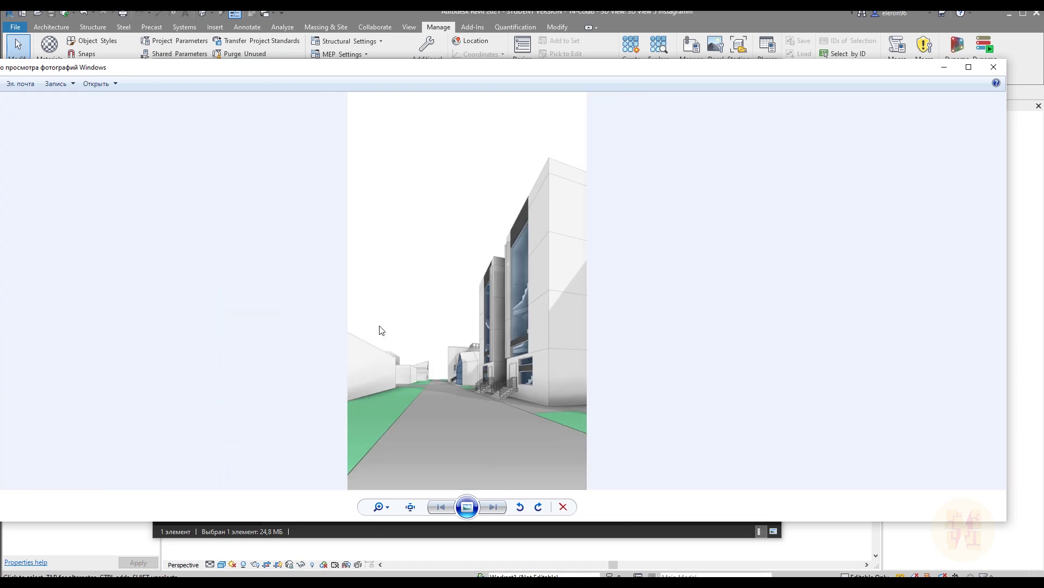
{"action": "left_click", "coordinate": [994, 67]}
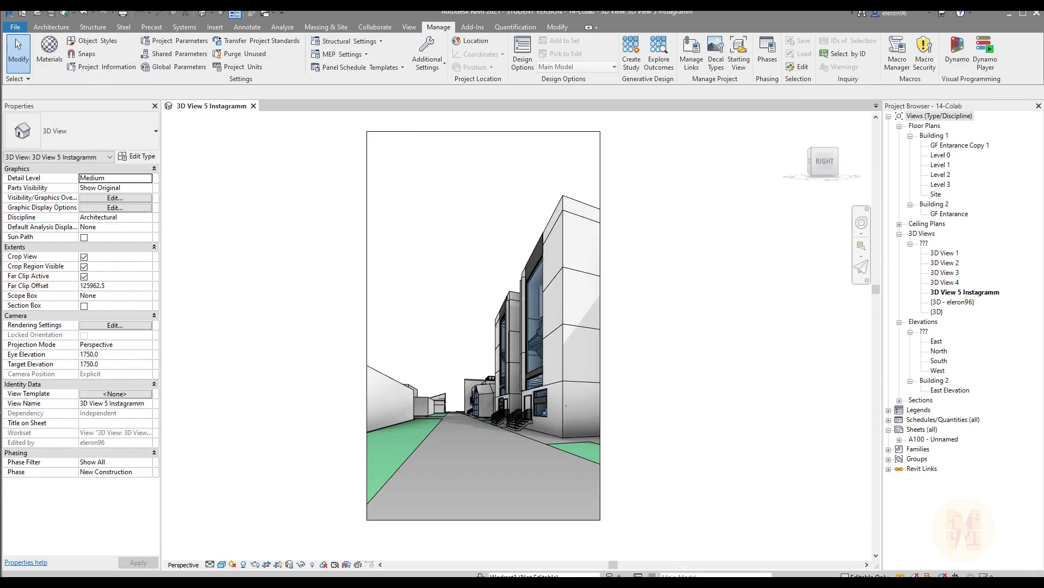